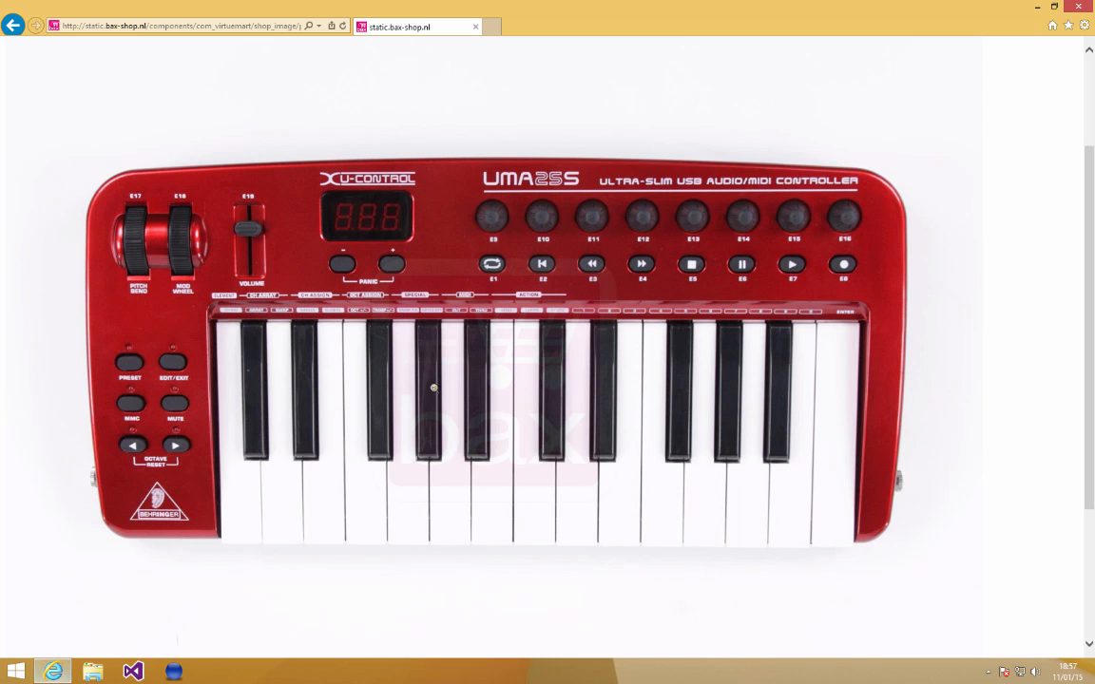
# Look over the UMA25S keyboard picture and minimize the browser to show the desktop.
pyautogui.scroll(-1, 496, 116)
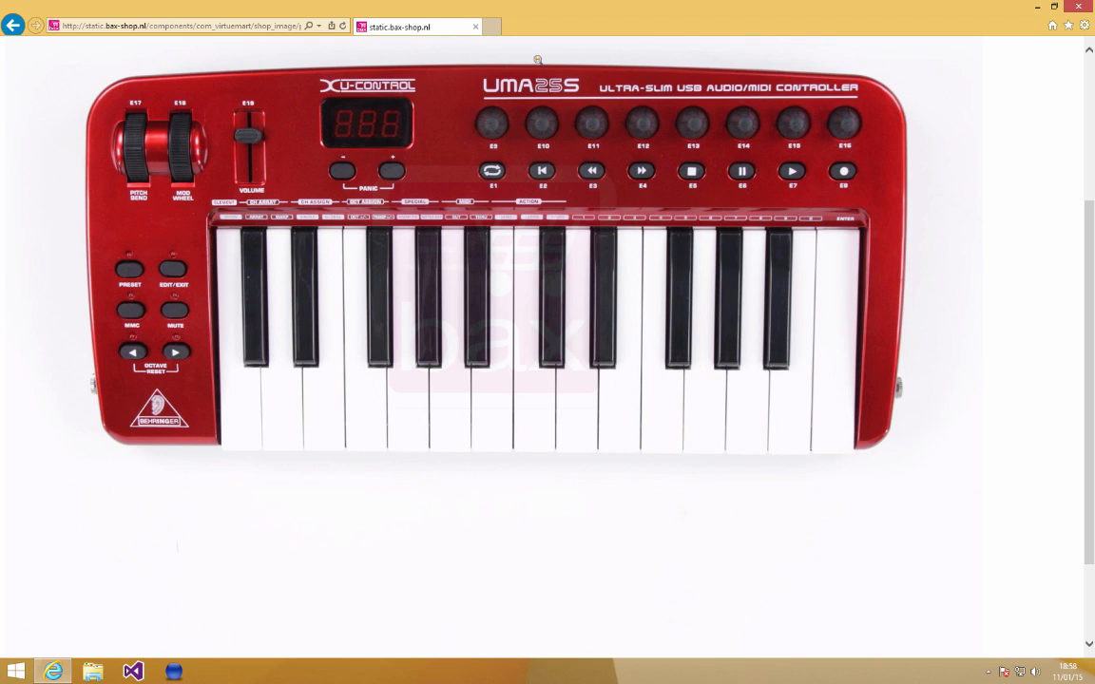
pyautogui.scroll(1, 480, 55)
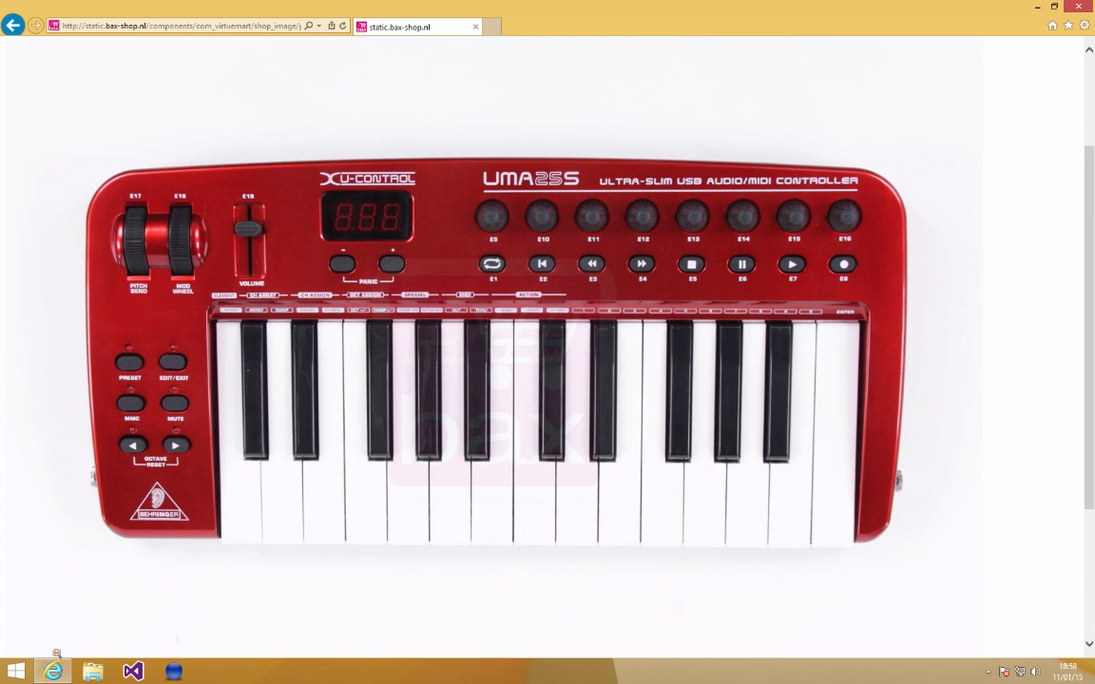
pyautogui.moveTo(58, 674)
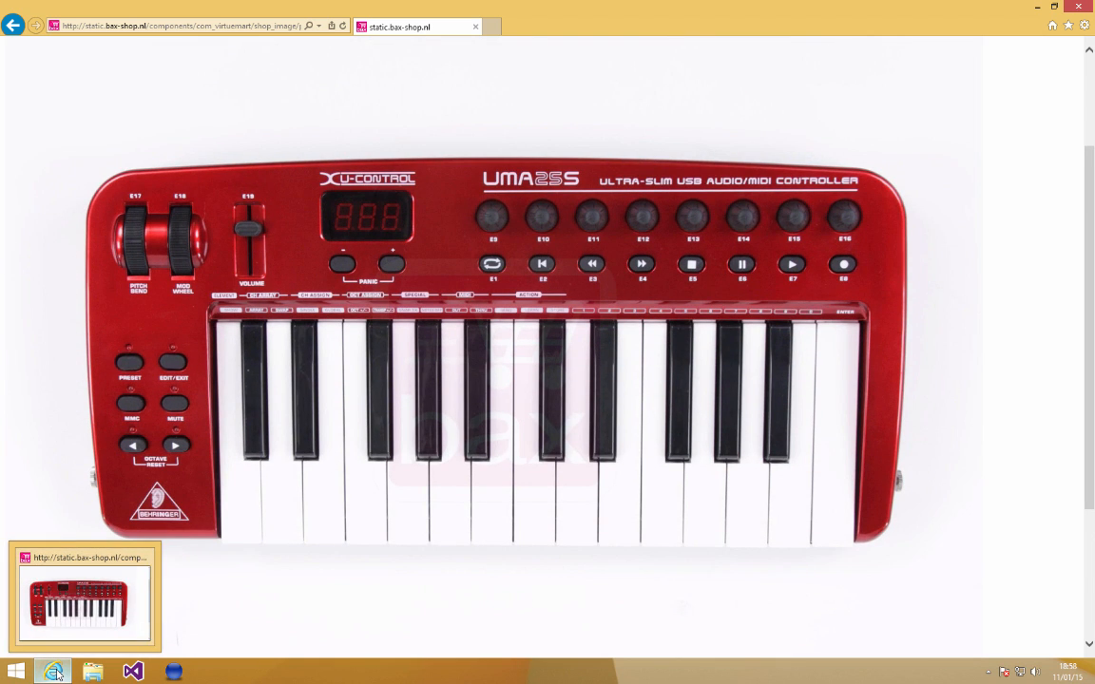
pyautogui.click(55, 673)
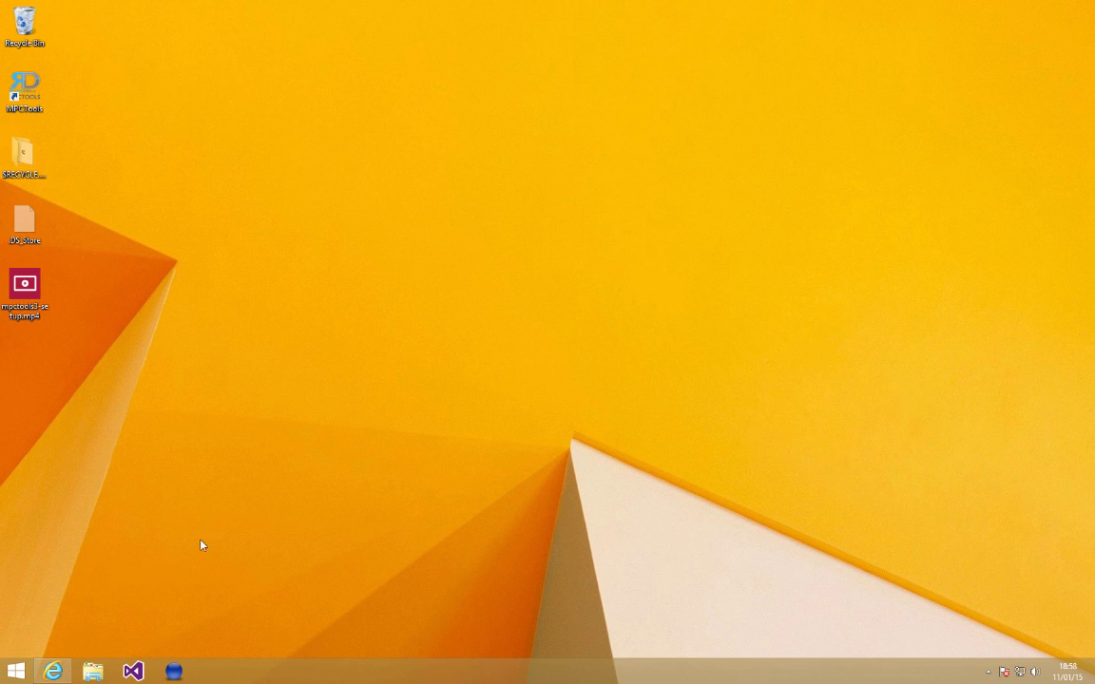
# Open the Documents\My Maxxyz Files\MPCTools\Devices\Factory folder in File Explorer.
pyautogui.click(95, 673)
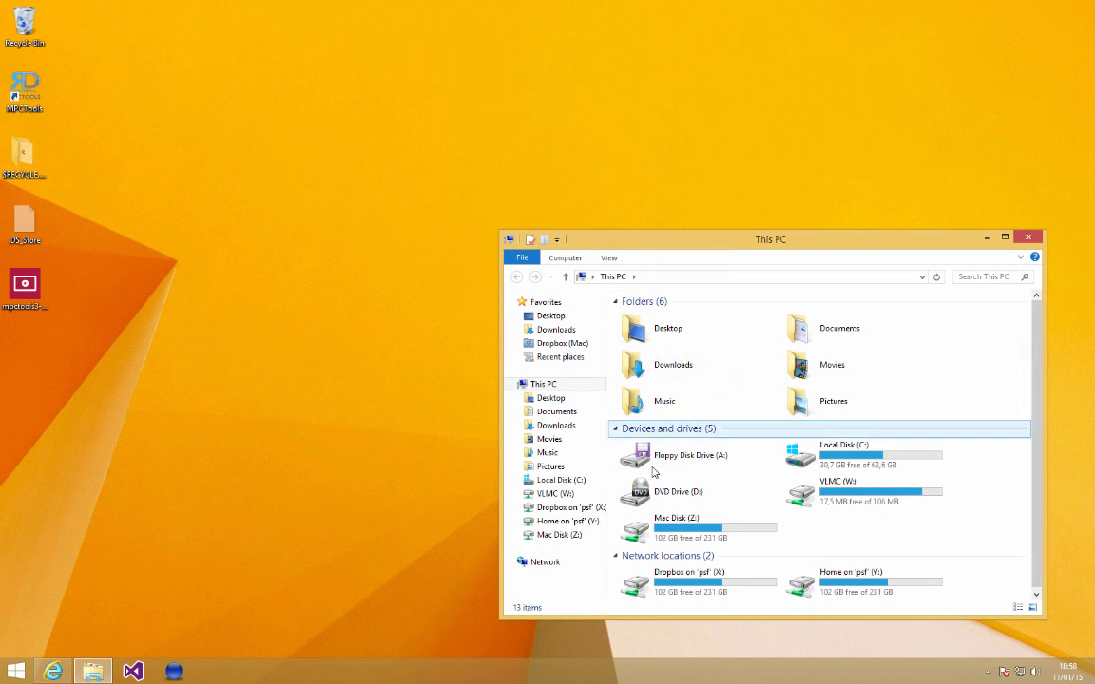
pyautogui.doubleClick(838, 341)
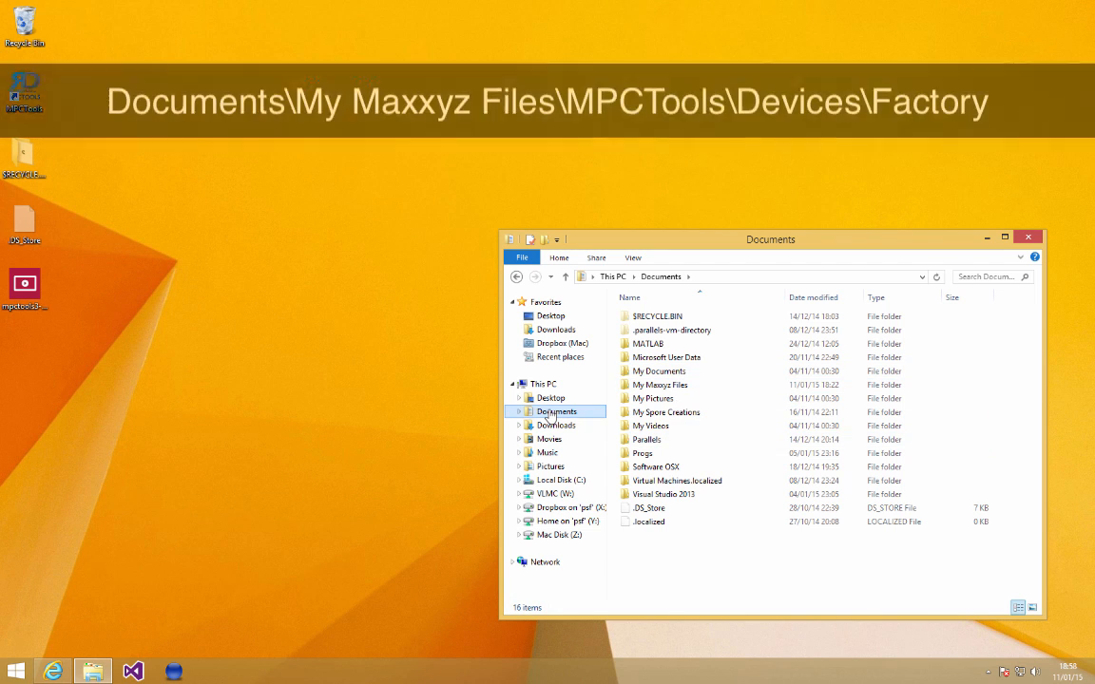
pyautogui.doubleClick(663, 388)
pyautogui.doubleClick(660, 344)
pyautogui.click(649, 322)
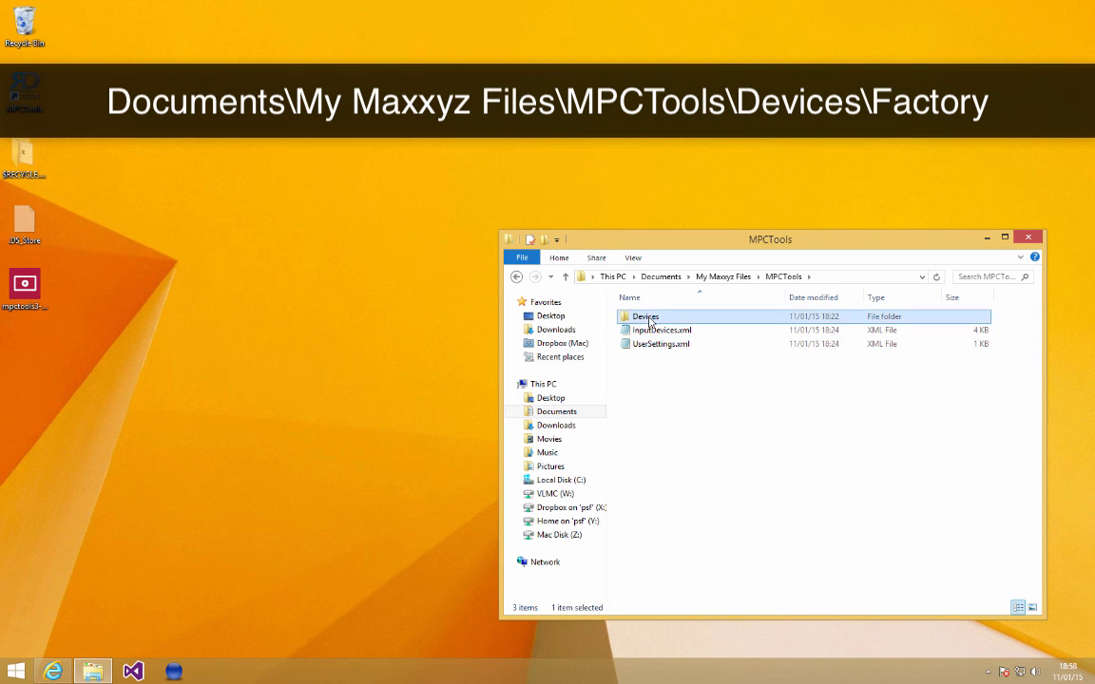
pyautogui.doubleClick(649, 322)
pyautogui.doubleClick(650, 322)
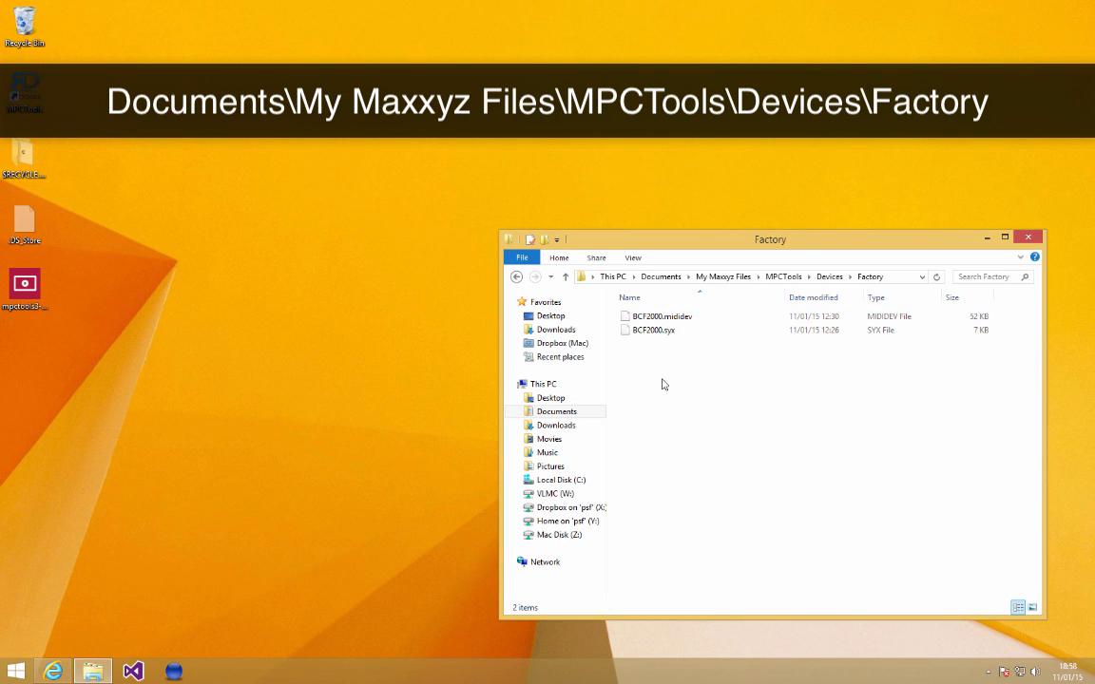
# Examine the BCF2000.mididev and BCF2000.syx device files in the Factory folder.
pyautogui.moveTo(689, 407); pyautogui.dragTo(667, 295)
pyautogui.click(784, 458)
pyautogui.click(670, 330)
pyautogui.click(659, 319)
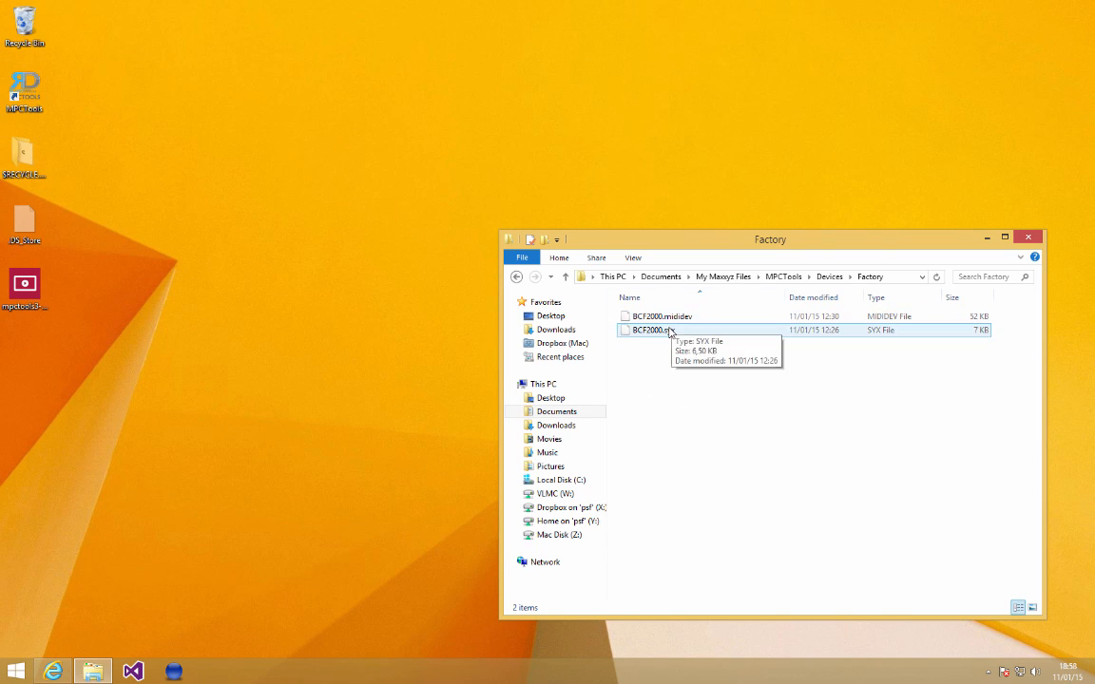
pyautogui.click(677, 370)
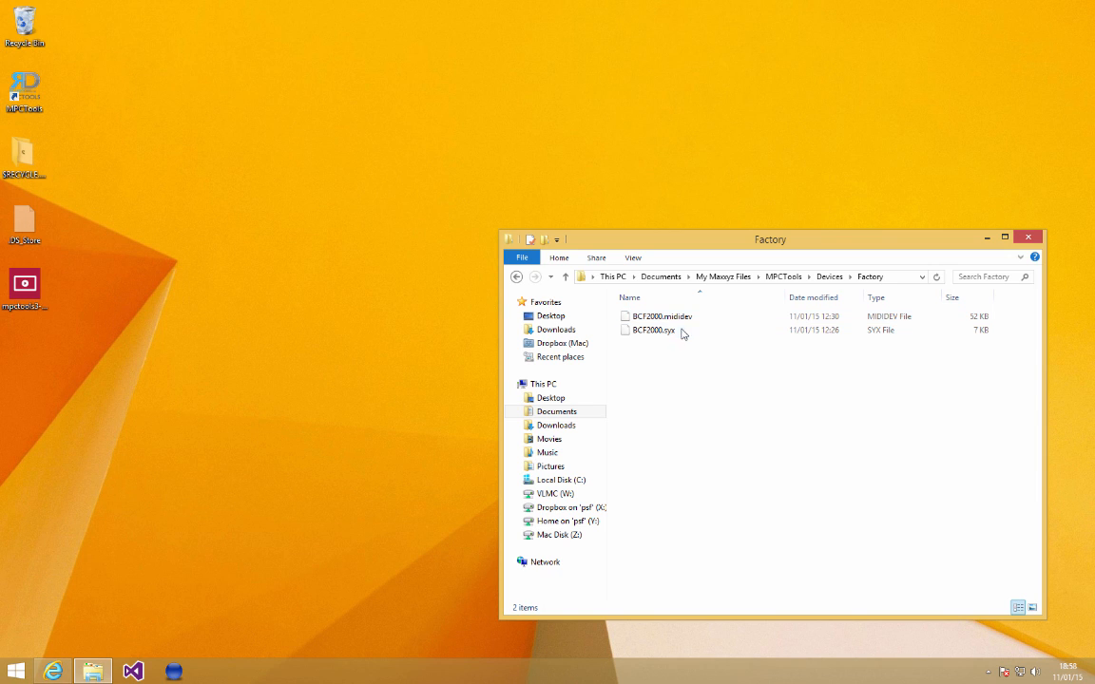
pyautogui.click(663, 330)
pyautogui.click(673, 335)
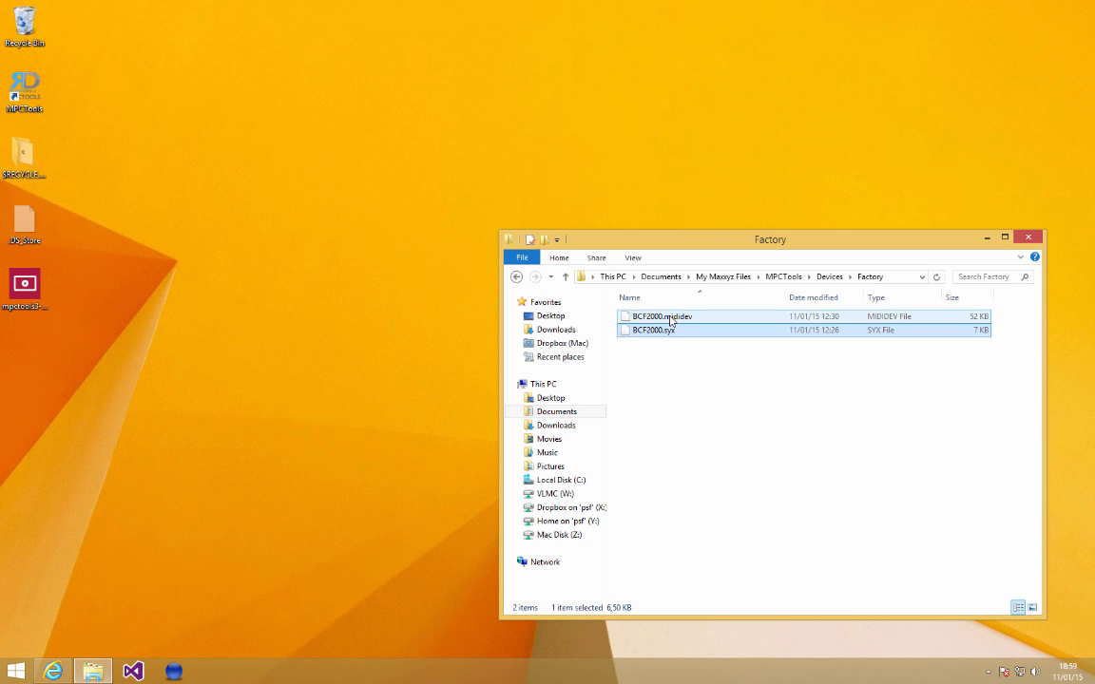
pyautogui.click(677, 318)
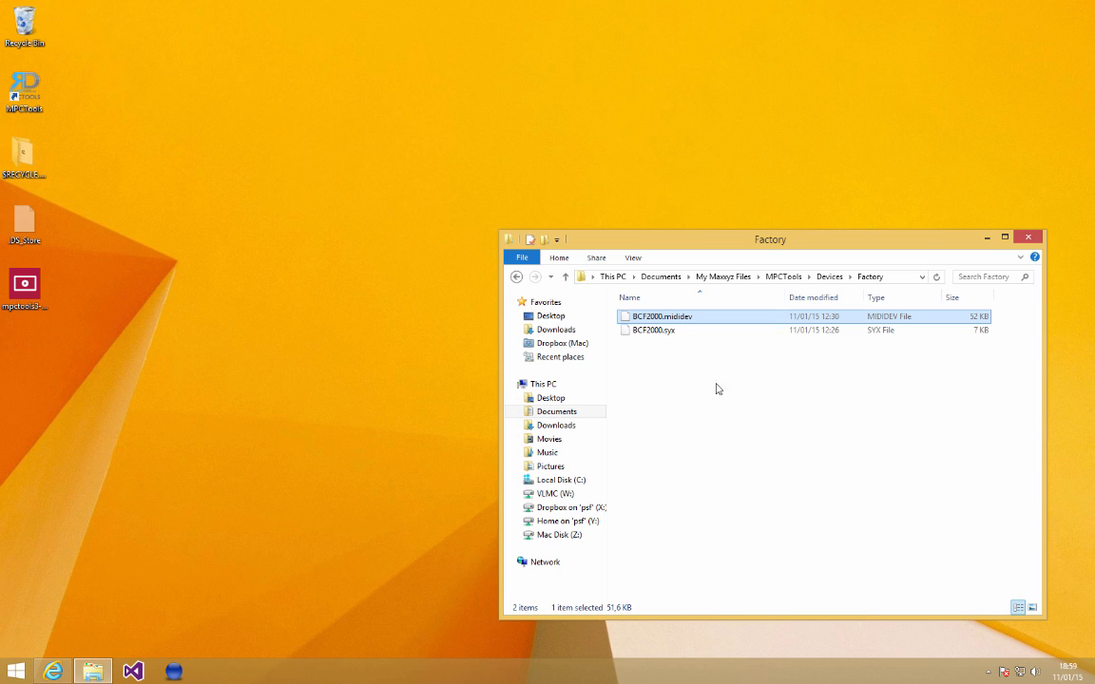
pyautogui.click(795, 379)
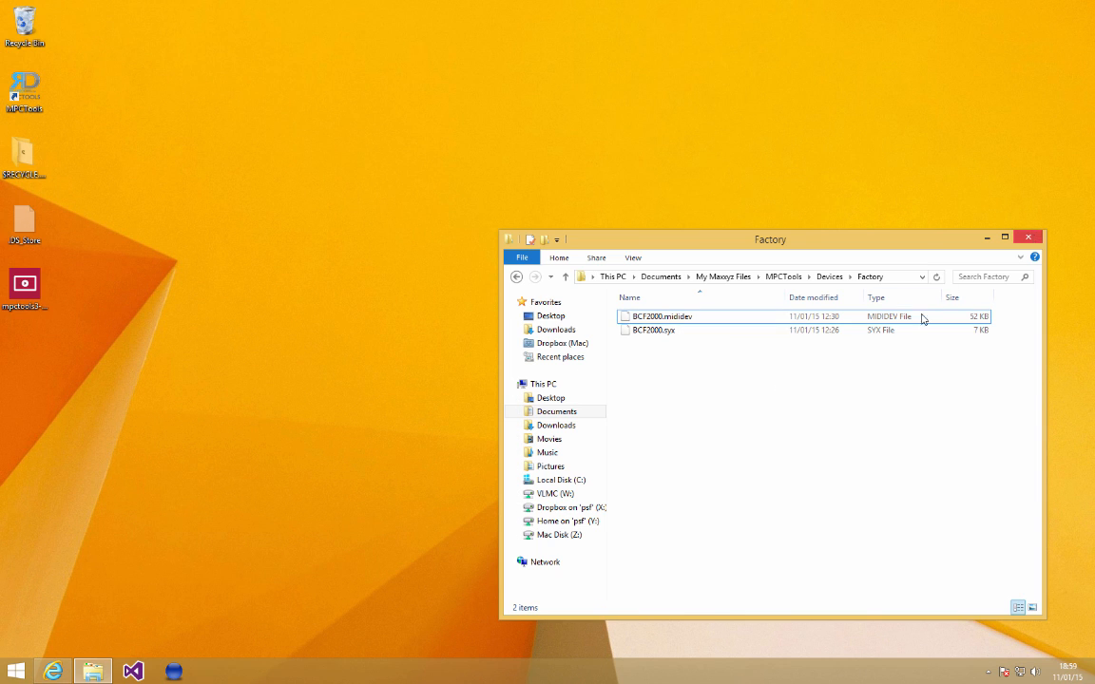
pyautogui.moveTo(673, 385); pyautogui.dragTo(650, 288)
pyautogui.click(674, 372)
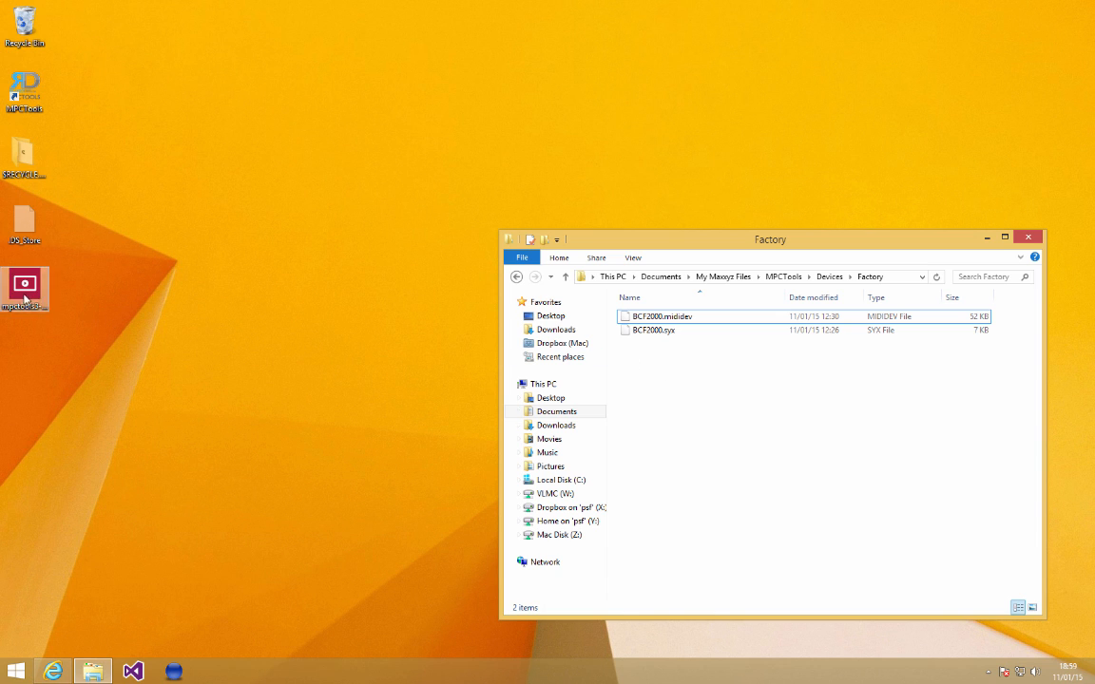
# Start MPCTools, continue without waiting for M-PC, and show the MIDI options.
pyautogui.doubleClick(35, 102)
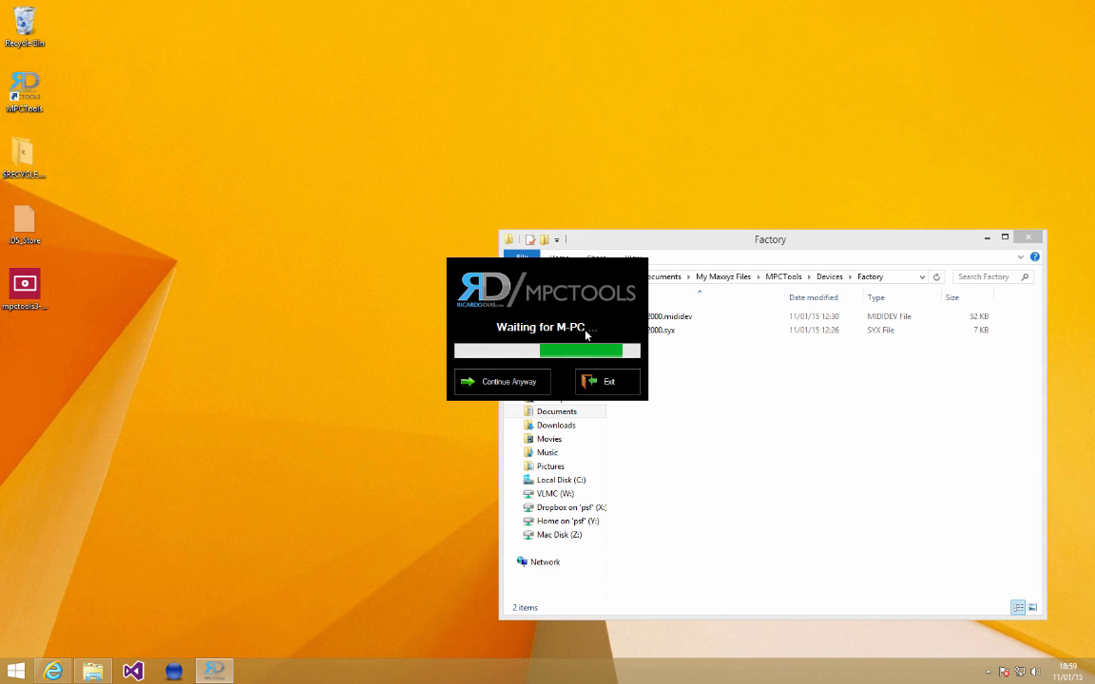
pyautogui.click(513, 384)
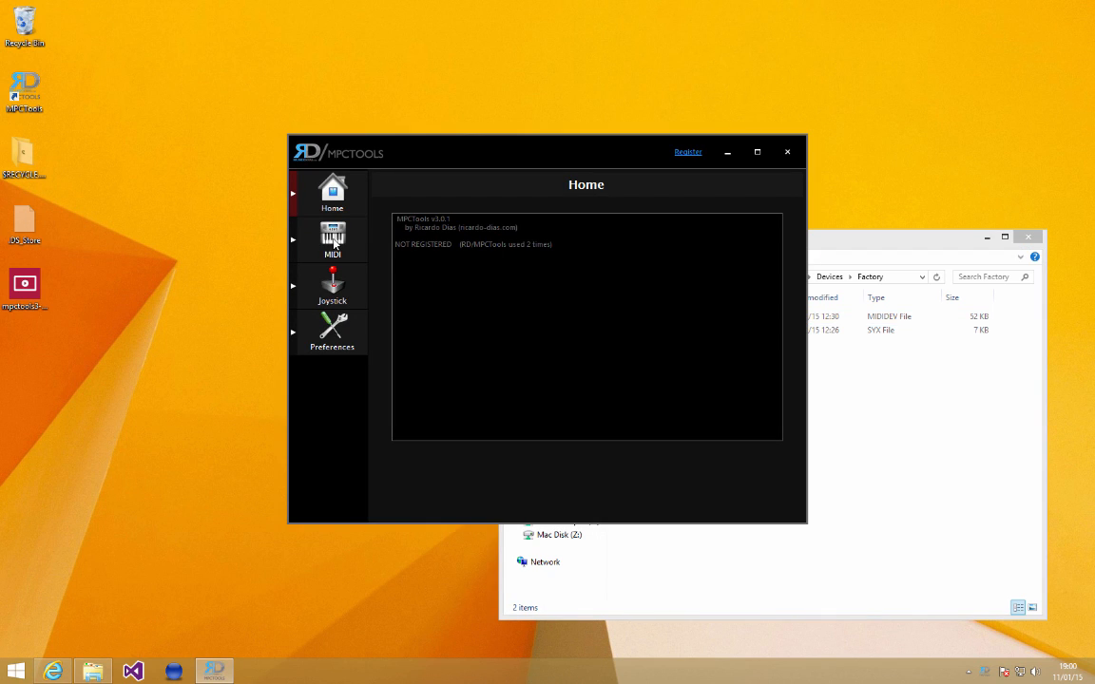
pyautogui.click(331, 237)
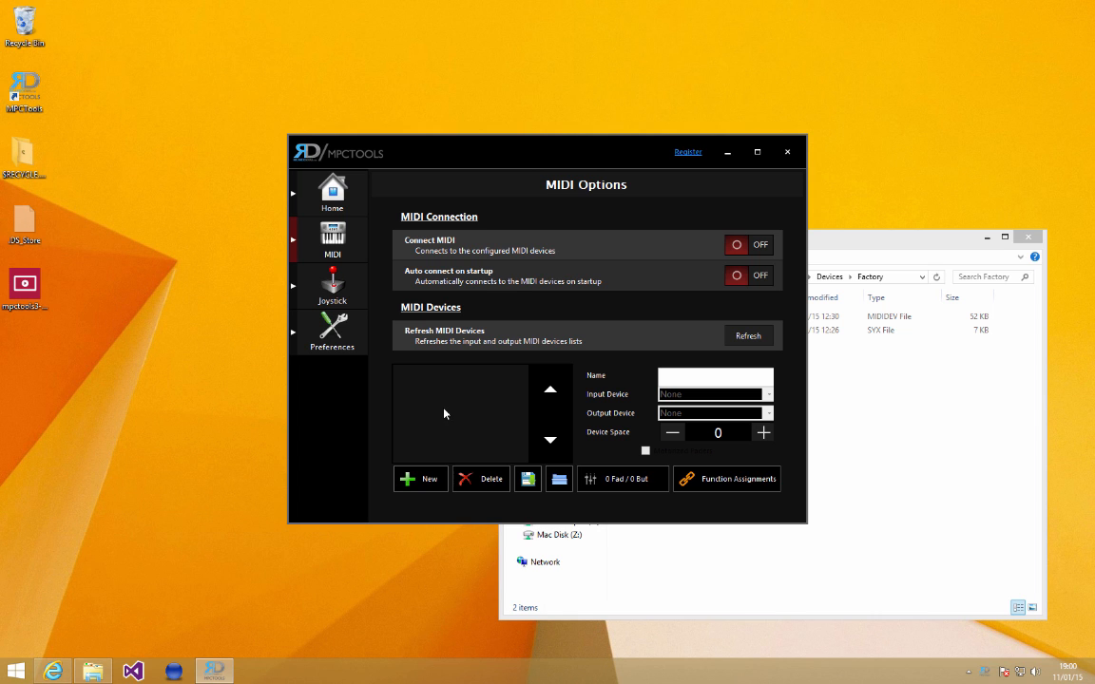
# Load the BCF2000 device profile from the Factory folder into the MIDI device list.
pyautogui.click(830, 232)
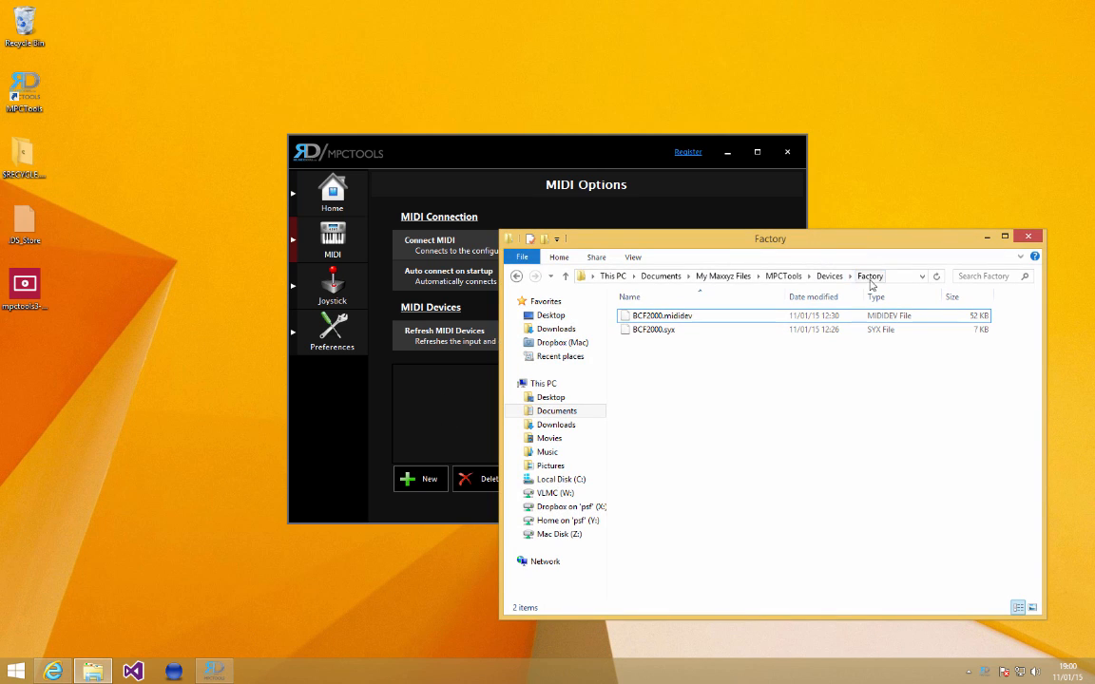
pyautogui.click(589, 155)
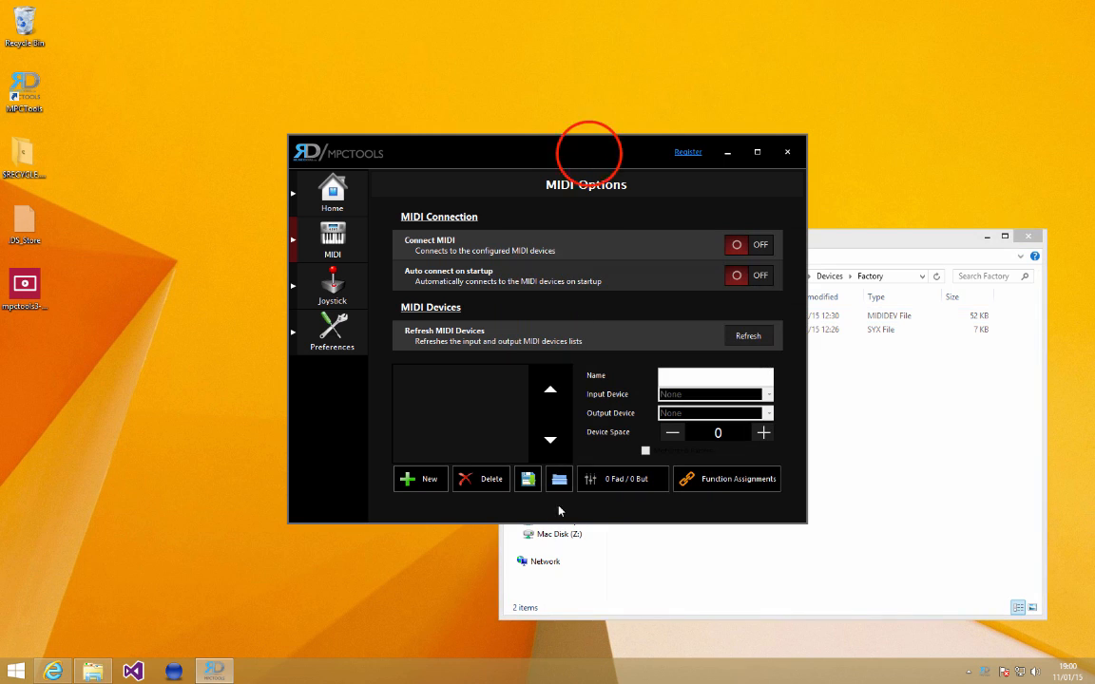
pyautogui.click(559, 481)
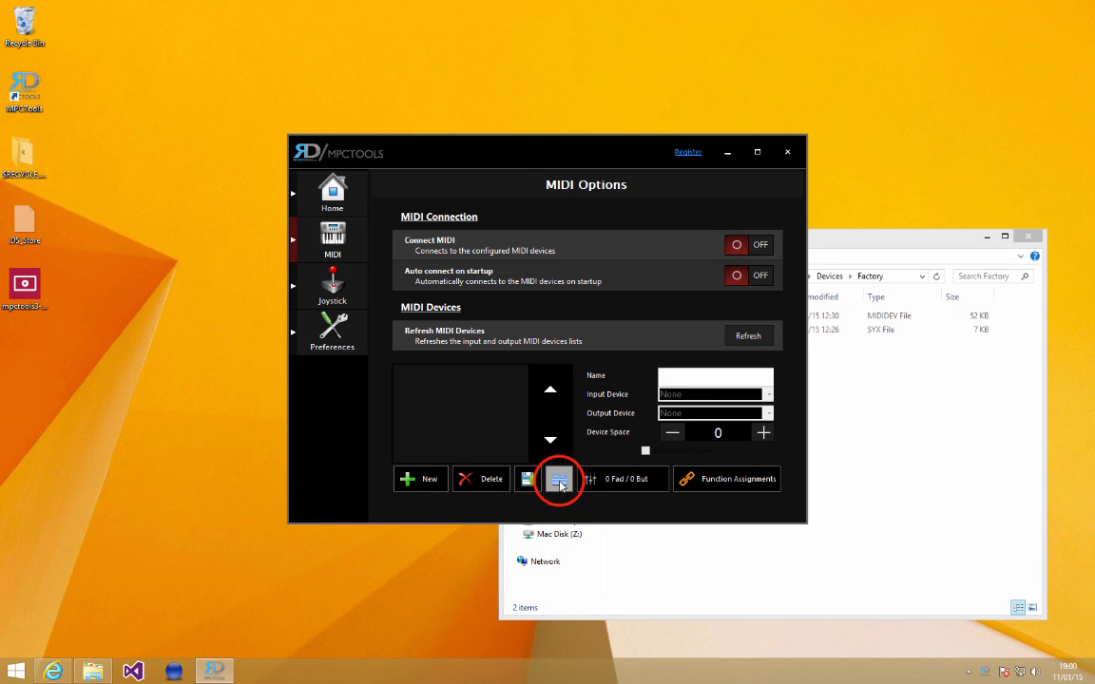
pyautogui.click(440, 226)
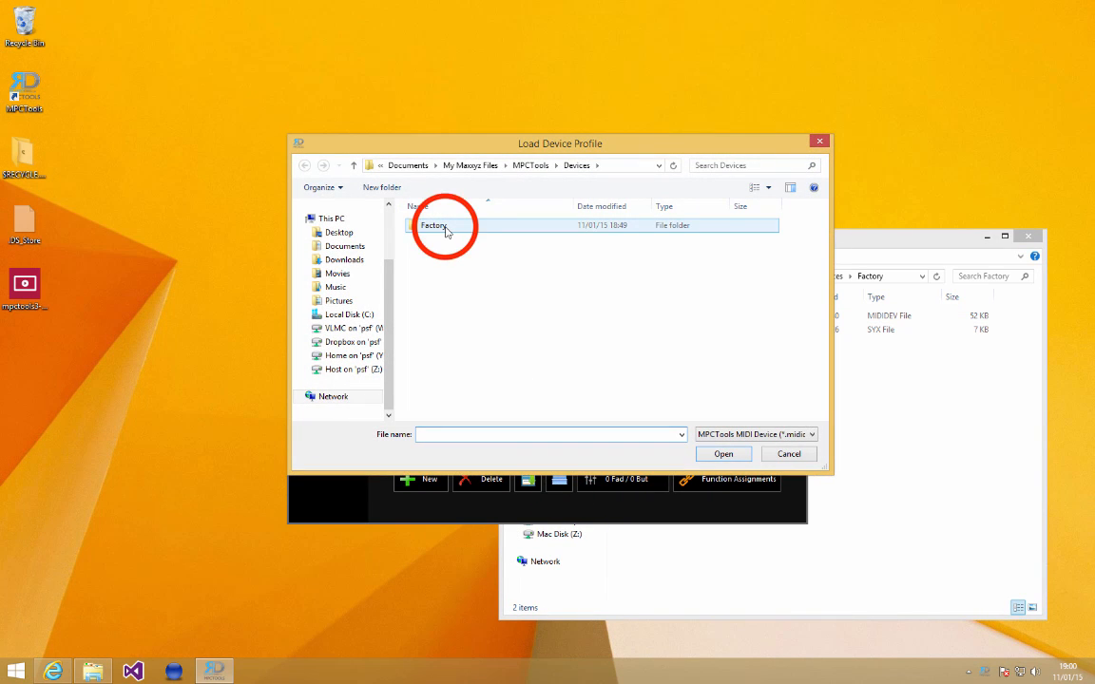
pyautogui.doubleClick(442, 228)
pyautogui.click(443, 228)
pyautogui.click(719, 453)
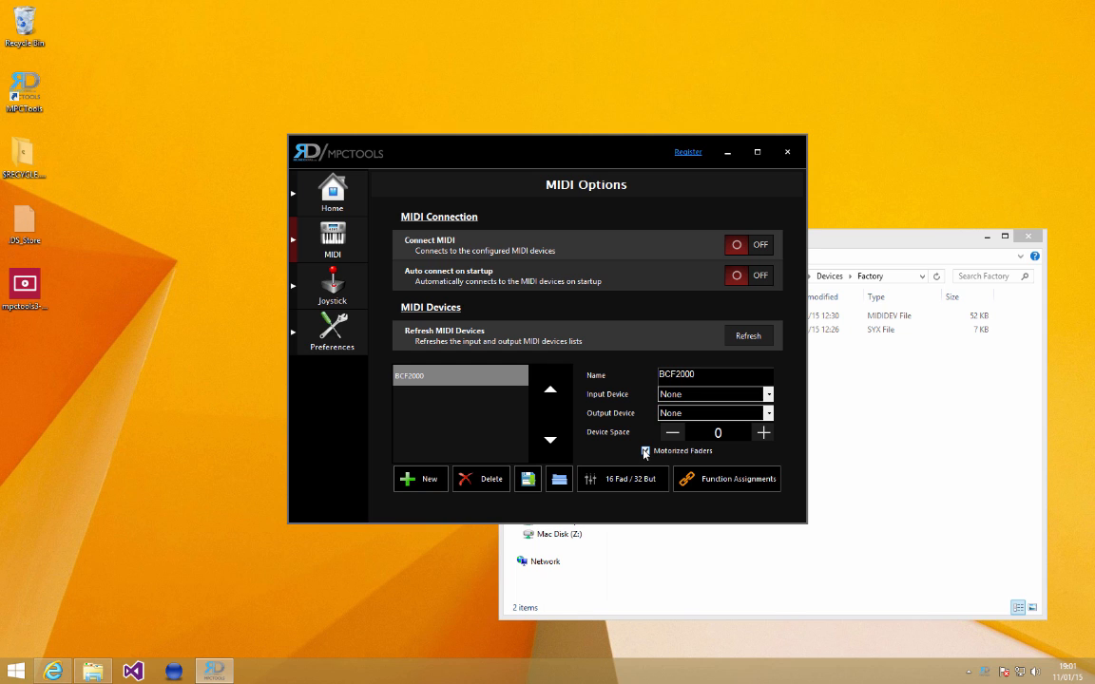
# Review the faders and buttons defined for the BCF2000 device and close the list.
pyautogui.click(627, 478)
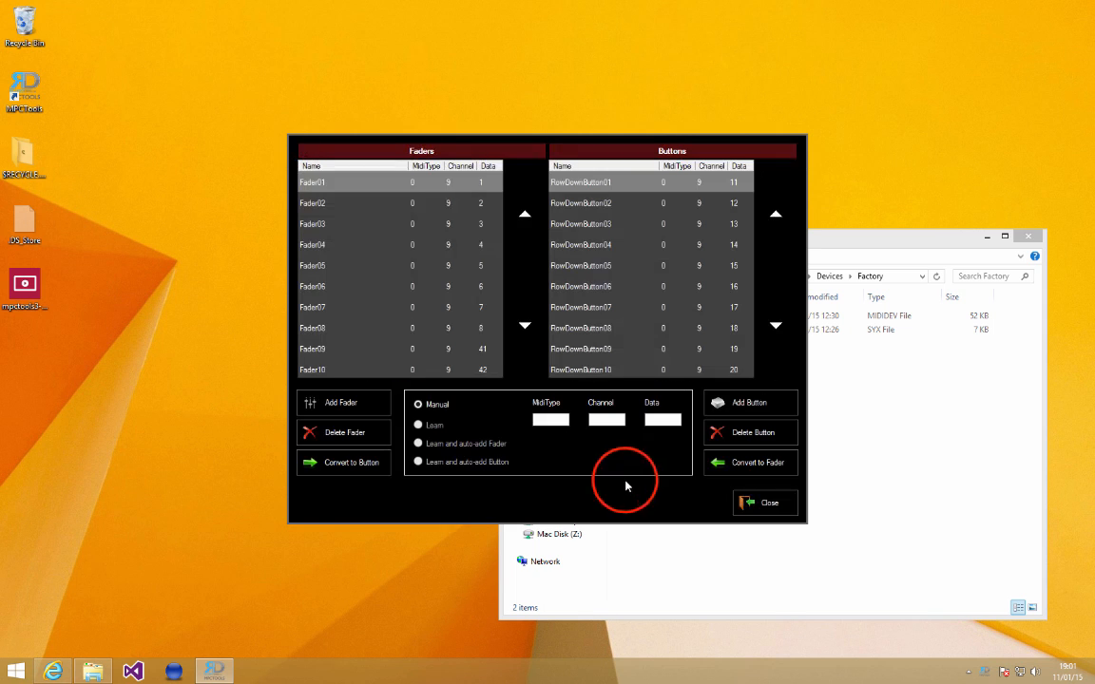
pyautogui.press('Down')
pyautogui.press('Down')
pyautogui.press('Down')
pyautogui.press('Down')
pyautogui.press('Down')
pyautogui.press('Down')
pyautogui.press('Down')
pyautogui.press('Down')
pyautogui.press('Down')
pyautogui.press('Down')
pyautogui.press('Down')
pyautogui.press('Down')
pyautogui.press('Down')
pyautogui.press('Down')
pyautogui.press('Down')
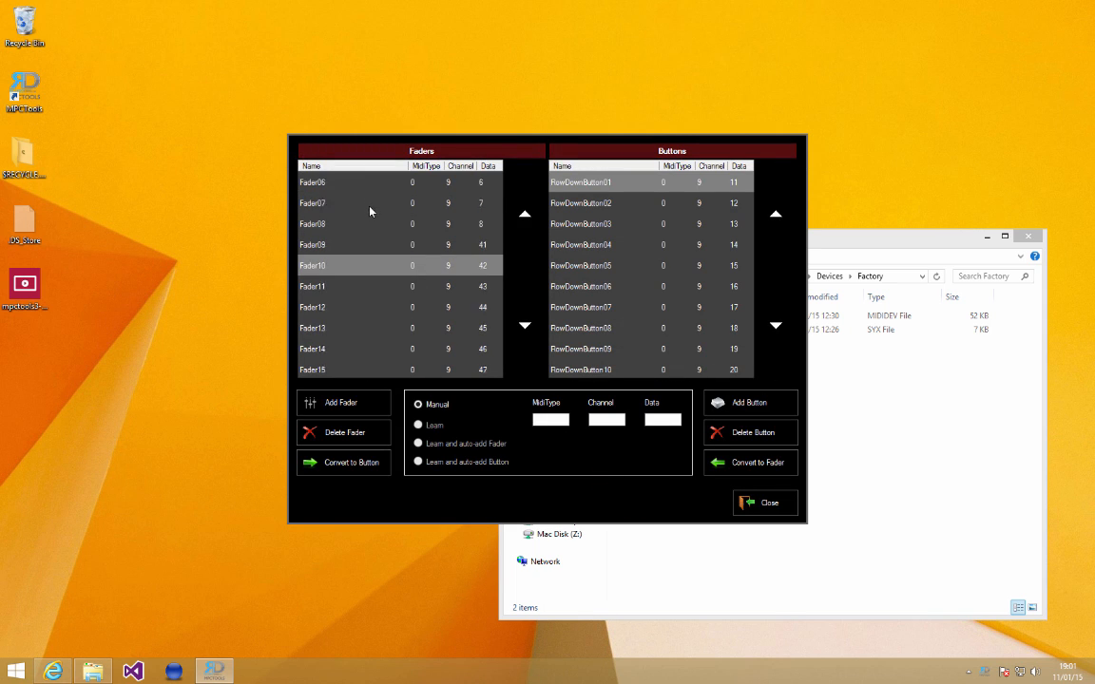
pyautogui.scroll(-6, 626, 255)
pyautogui.scroll(-3, 627, 254)
pyautogui.click(766, 503)
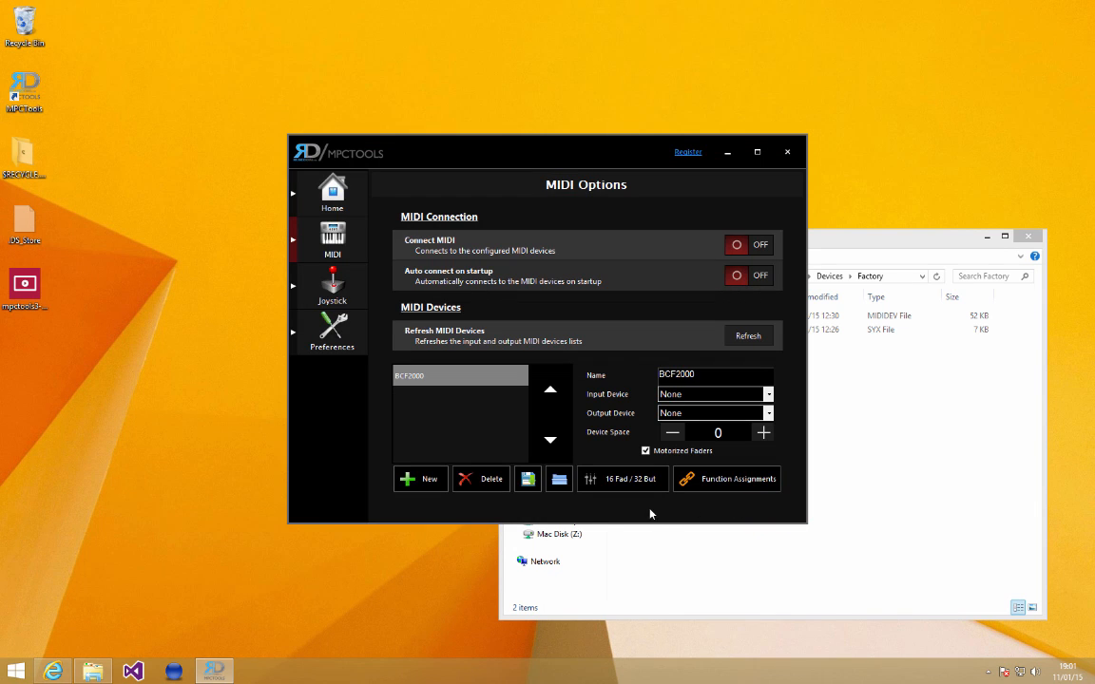
# Delete the BCF2000 device from the MIDI device list.
pyautogui.click(868, 384)
pyautogui.click(515, 145)
pyautogui.click(489, 480)
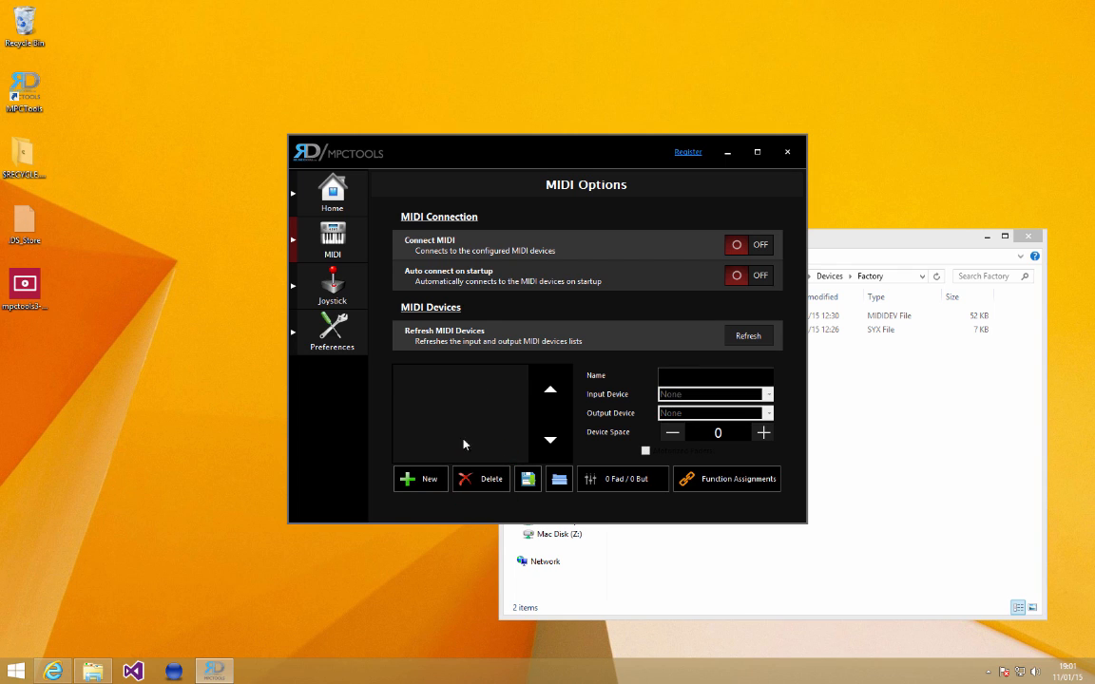
# Add a new MIDI device and name it UMA25S.
pyautogui.click(430, 481)
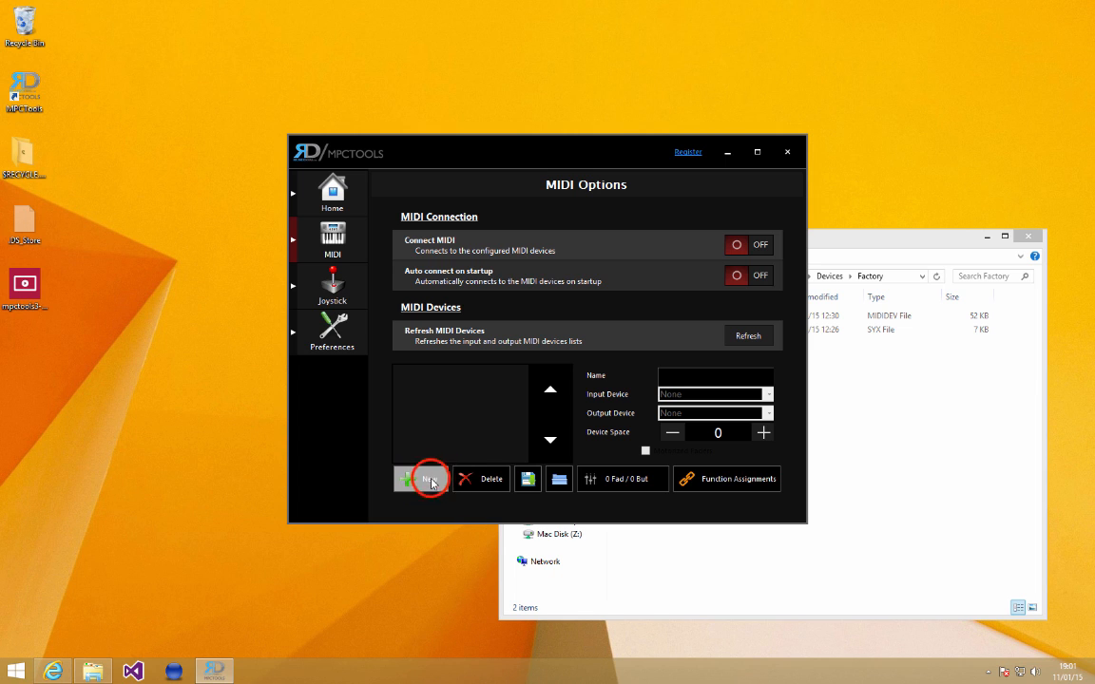
pyautogui.click(688, 373)
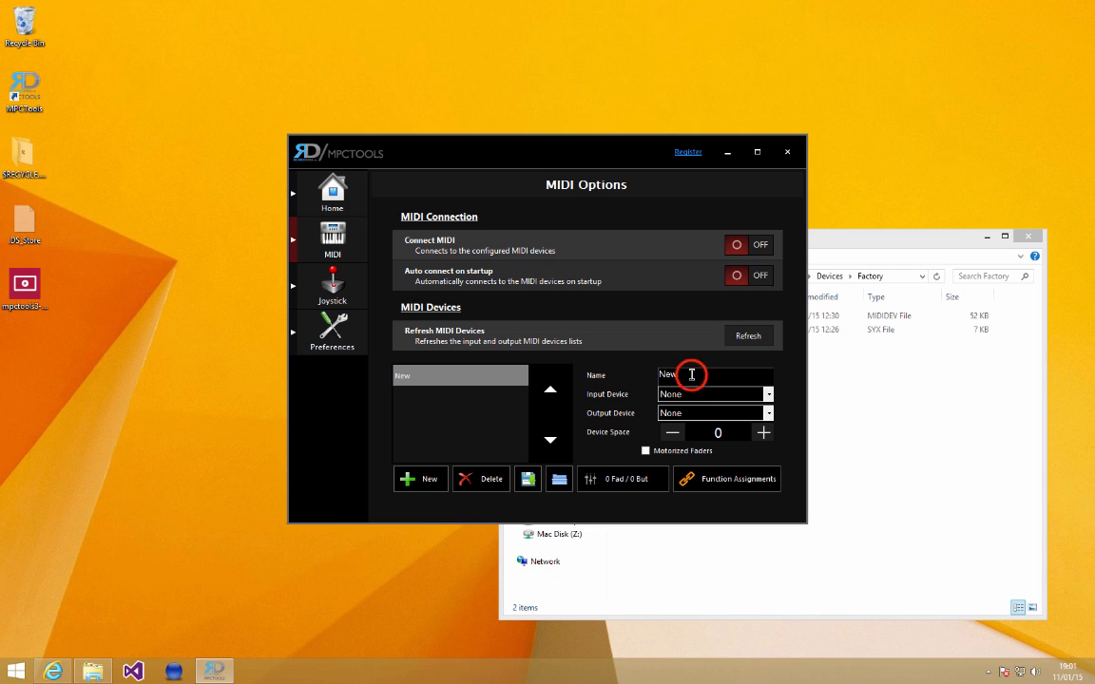
pyautogui.write('UMA25S')
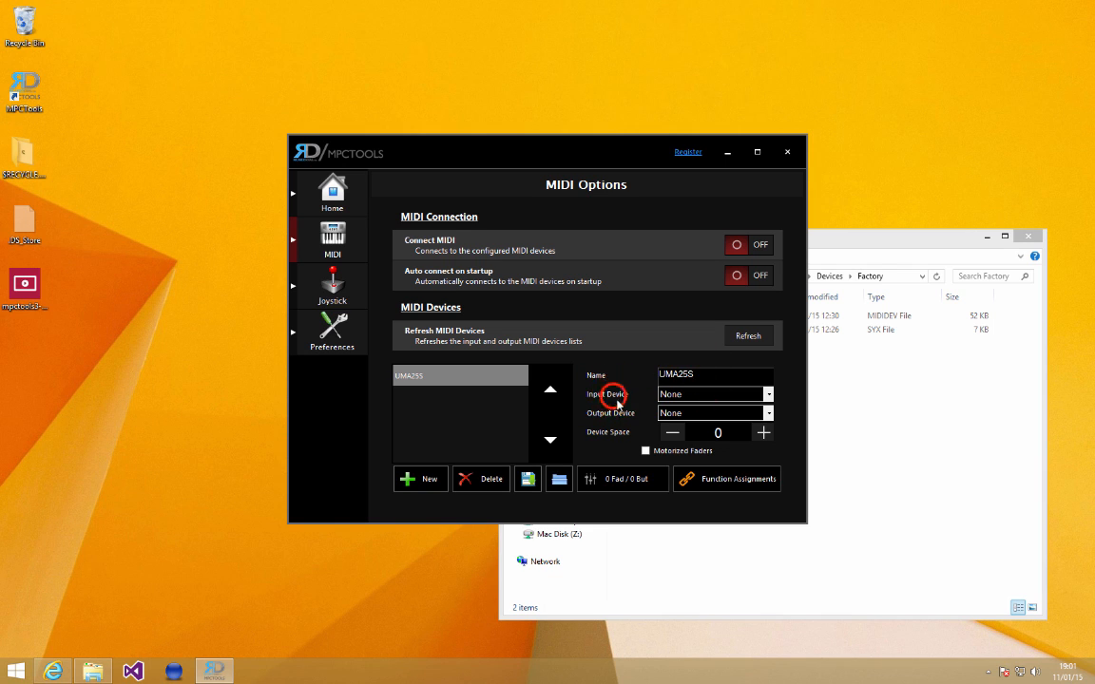
# Set both the input and output device to UMA25S, with the device space at 0.
pyautogui.click(663, 394)
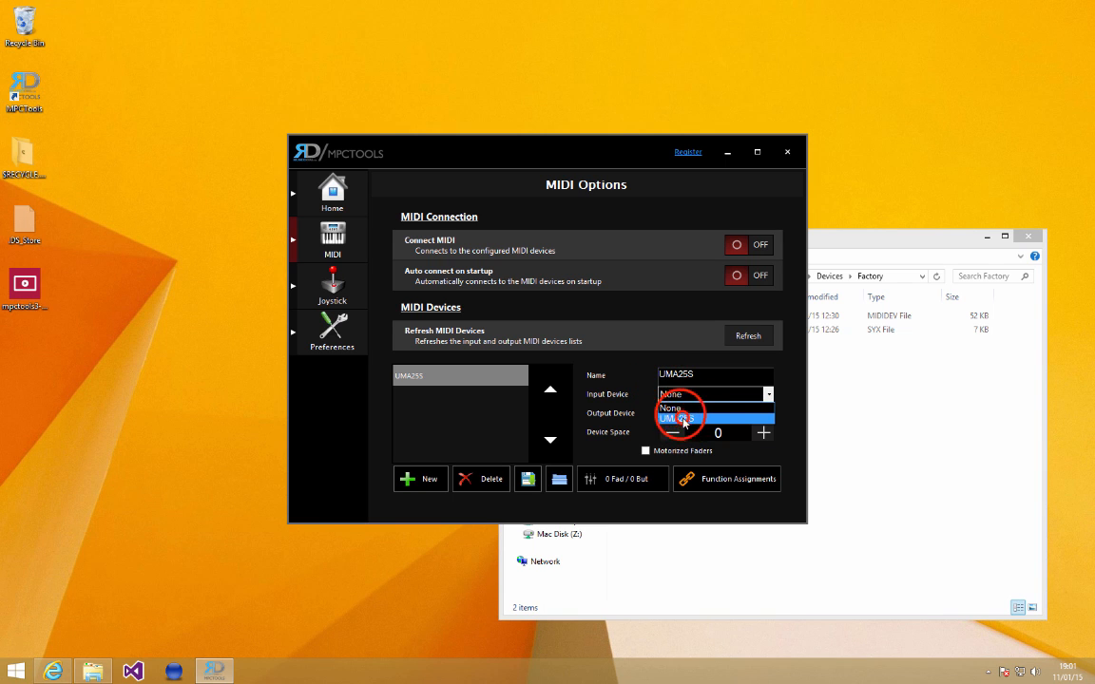
pyautogui.click(682, 419)
pyautogui.click(677, 413)
pyautogui.click(683, 450)
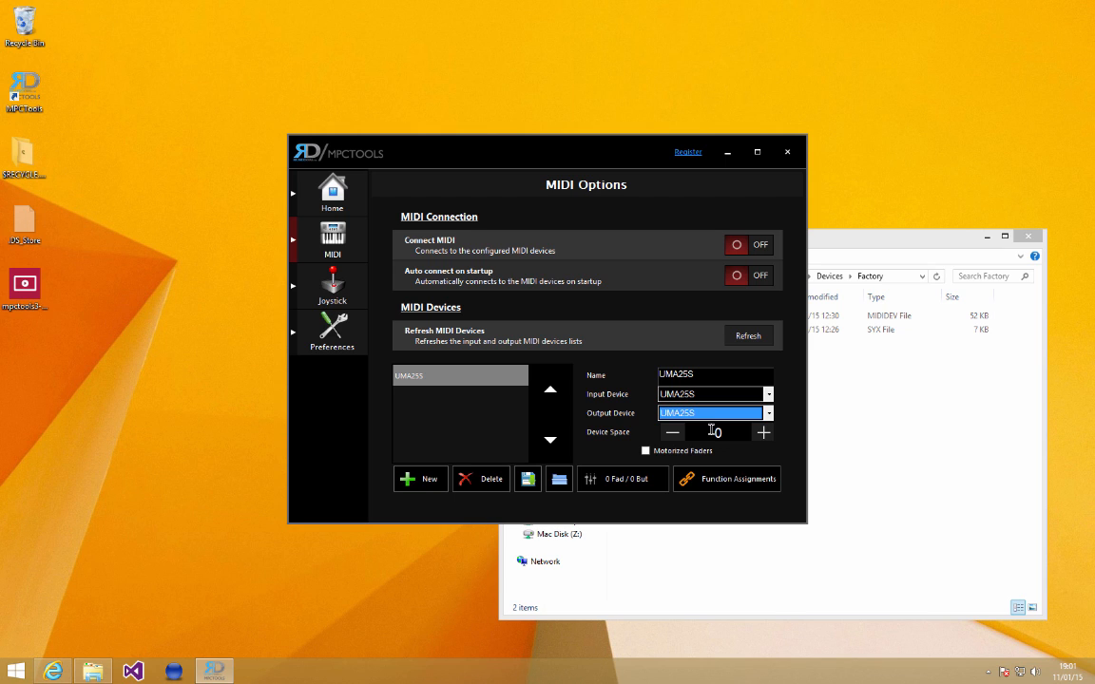
pyautogui.click(766, 432)
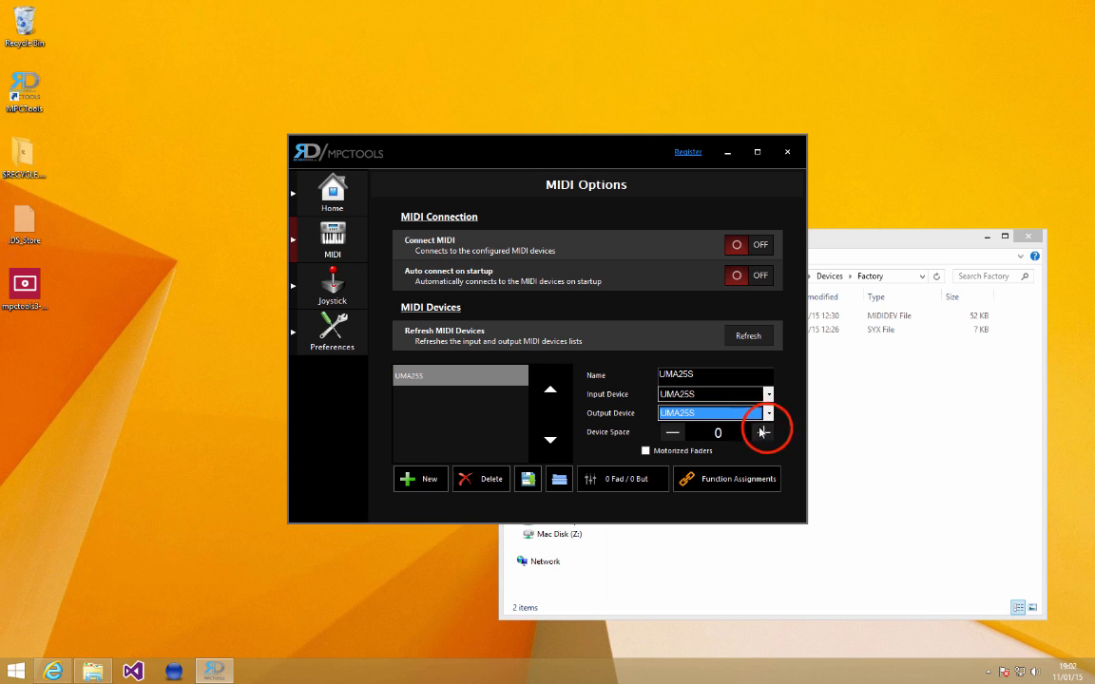
pyautogui.click(673, 433)
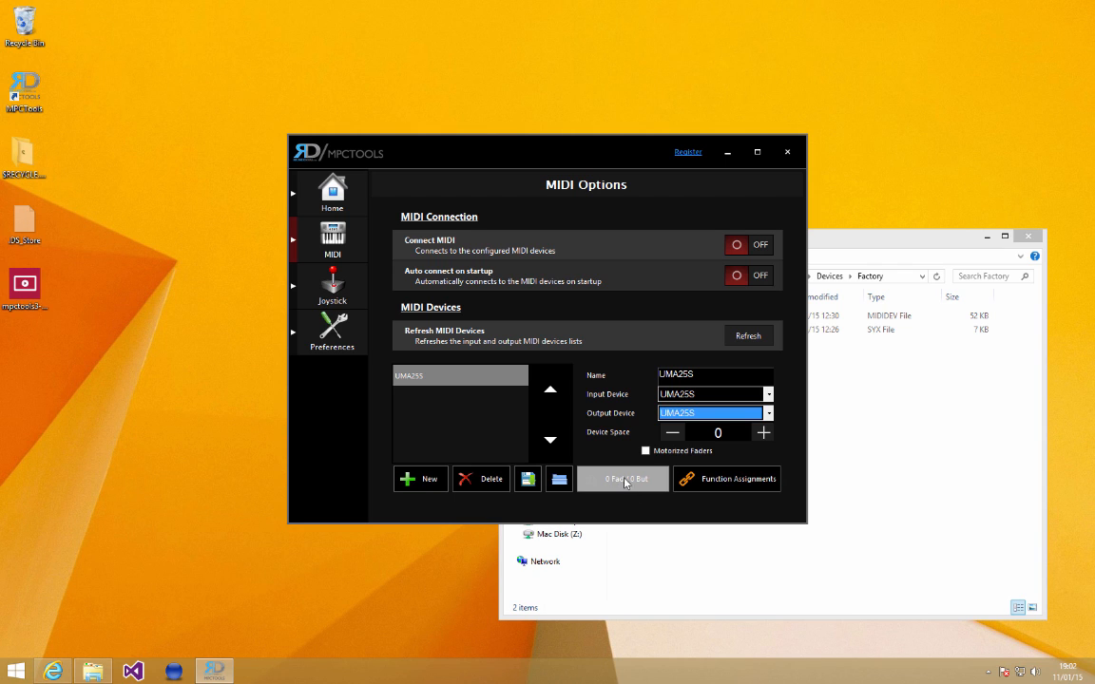
# Open the fader and button list of the UMA25S device and add its eight knobs using Learn and auto-add Fader.
pyautogui.click(442, 380)
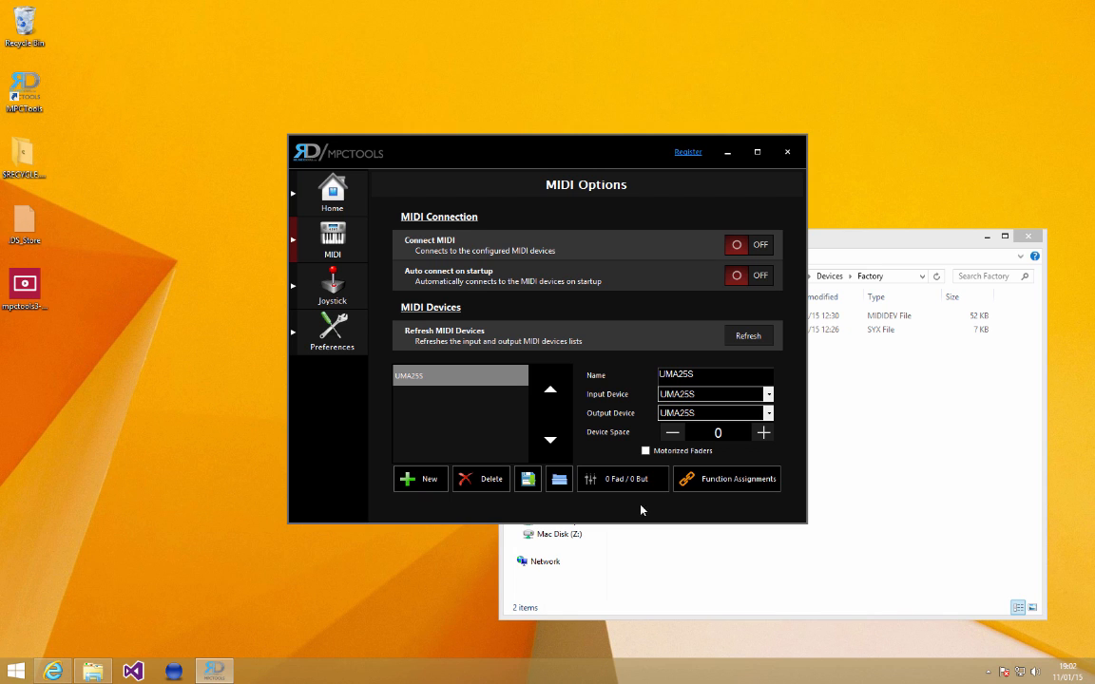
pyautogui.click(624, 479)
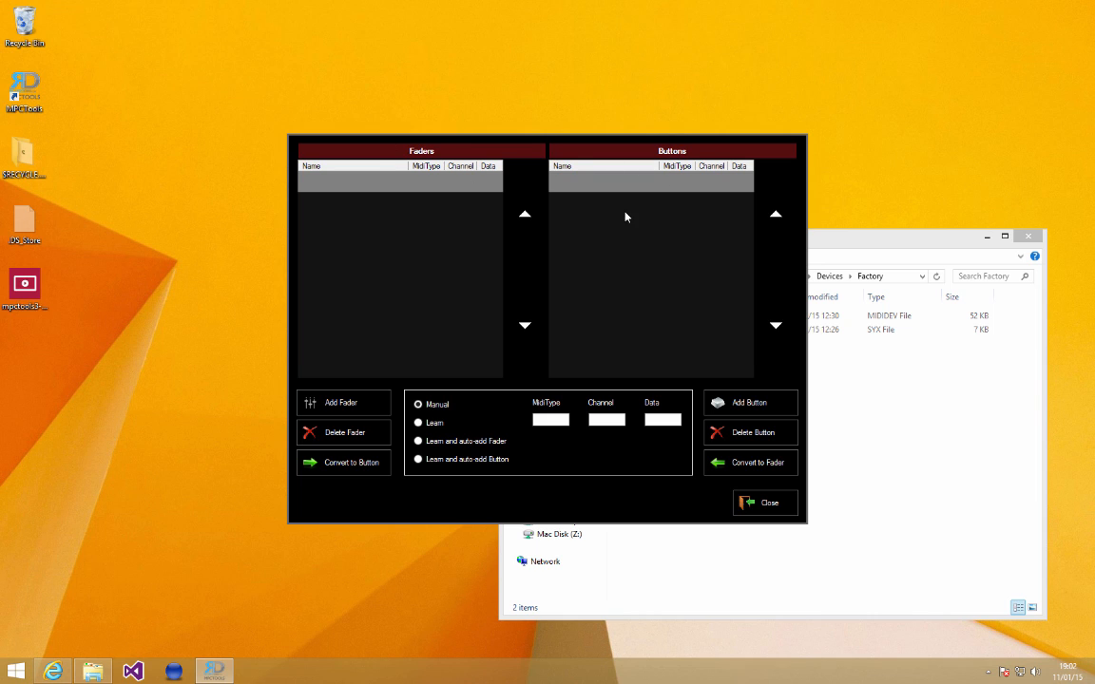
pyautogui.click(419, 443)
pyautogui.click(419, 443)
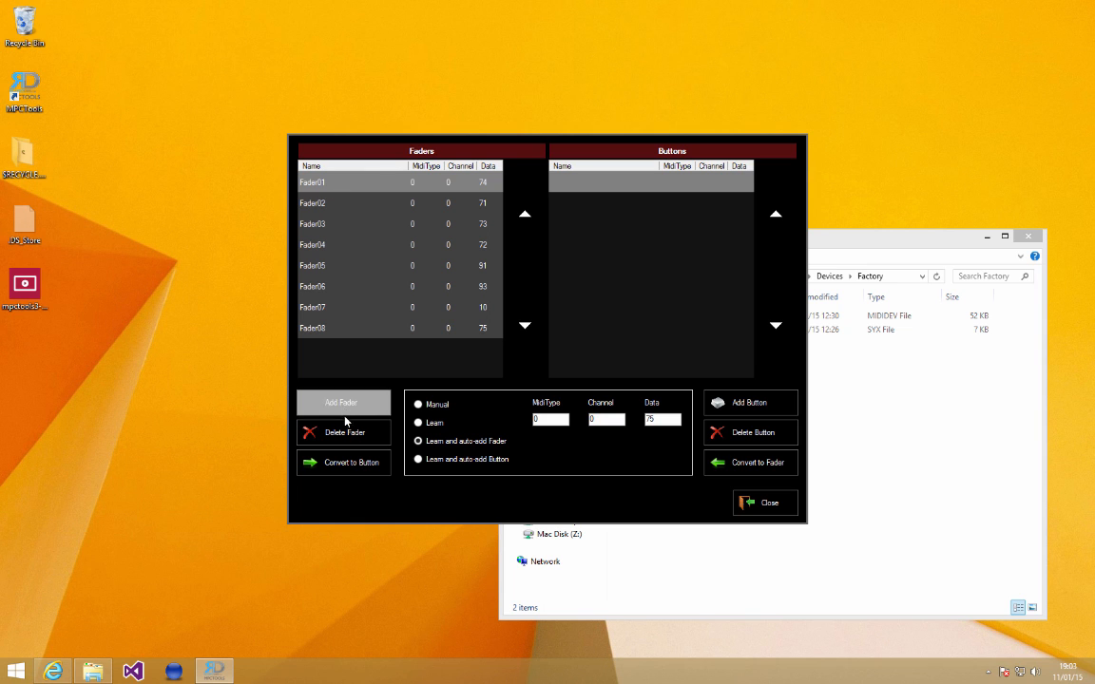
# Delete all the learned faders from the list and learn the knobs again in their physical order.
pyautogui.click(326, 323)
pyautogui.click(335, 429)
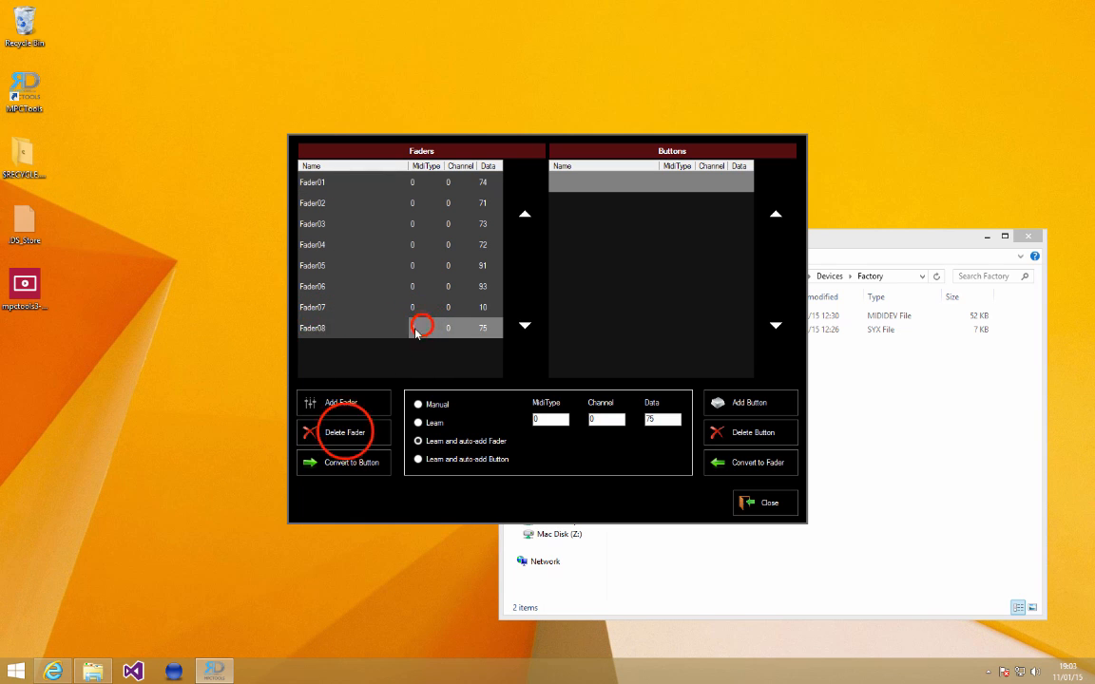
pyautogui.click(346, 428)
pyautogui.click(351, 428)
pyautogui.click(351, 430)
pyautogui.click(351, 429)
pyautogui.click(352, 431)
pyautogui.click(352, 431)
pyautogui.click(352, 433)
pyautogui.click(353, 436)
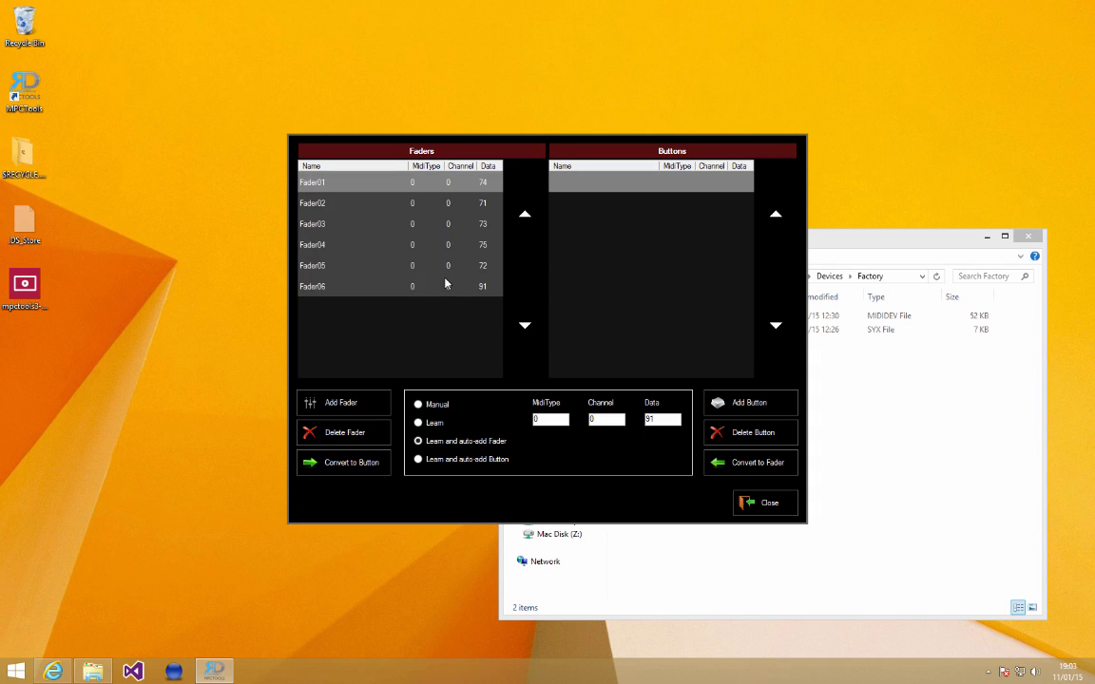
# Consult the UMA25S picture in Internet Explorer, return to MPCTools and learn the volume slider as a ninth fader.
pyautogui.click(53, 671)
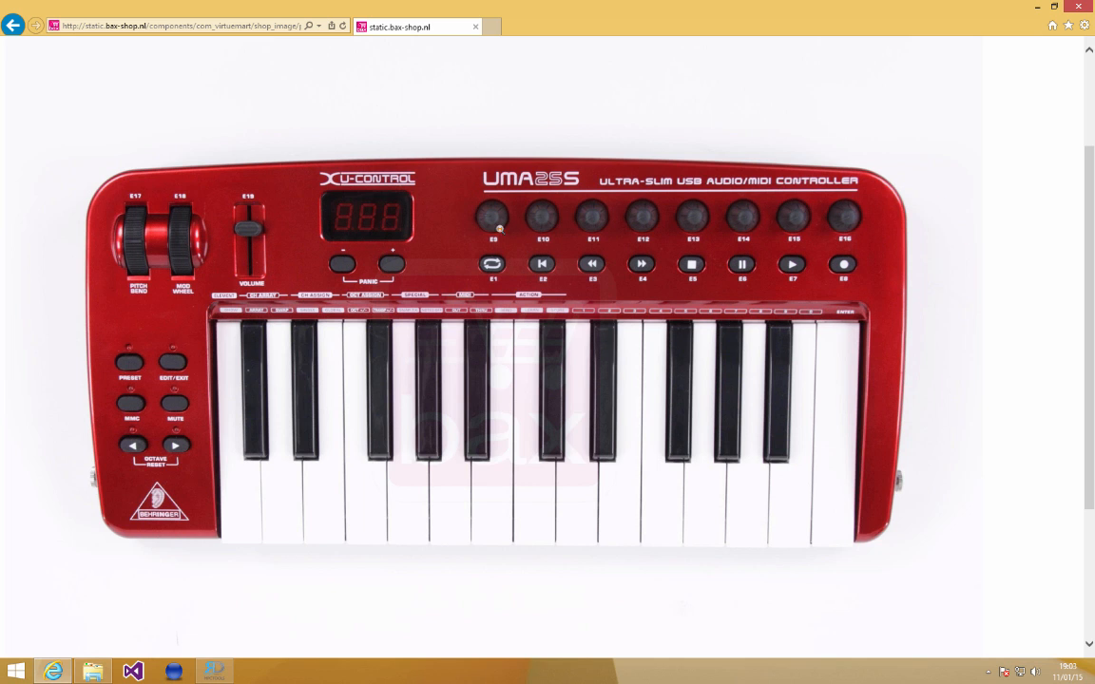
pyautogui.click(61, 672)
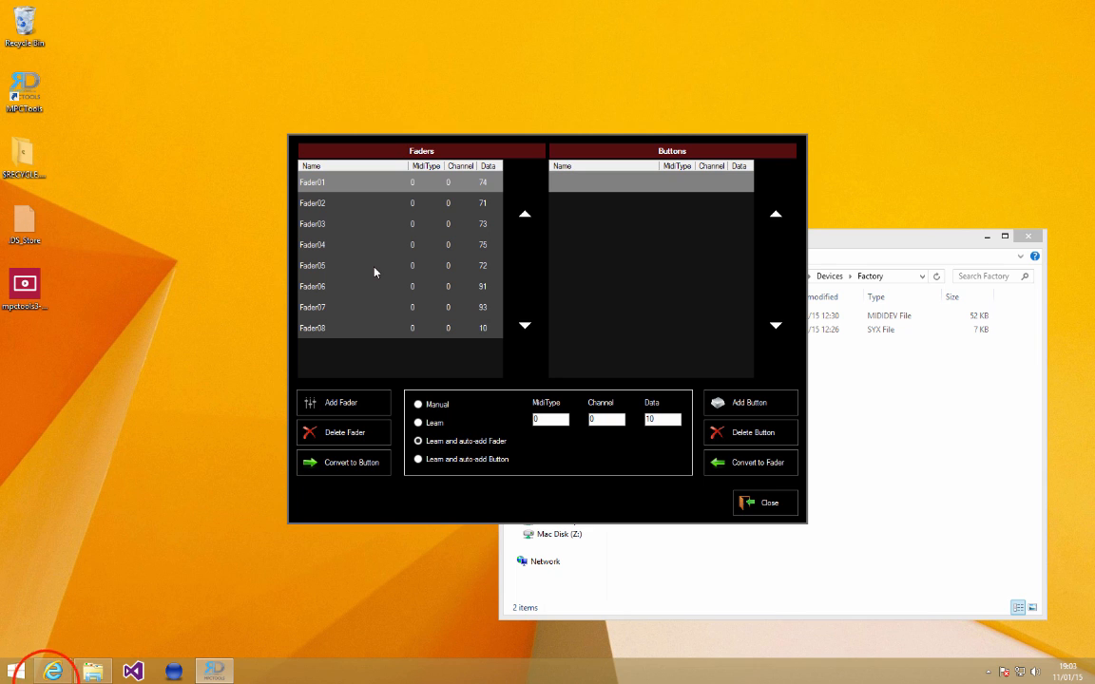
pyautogui.click(53, 672)
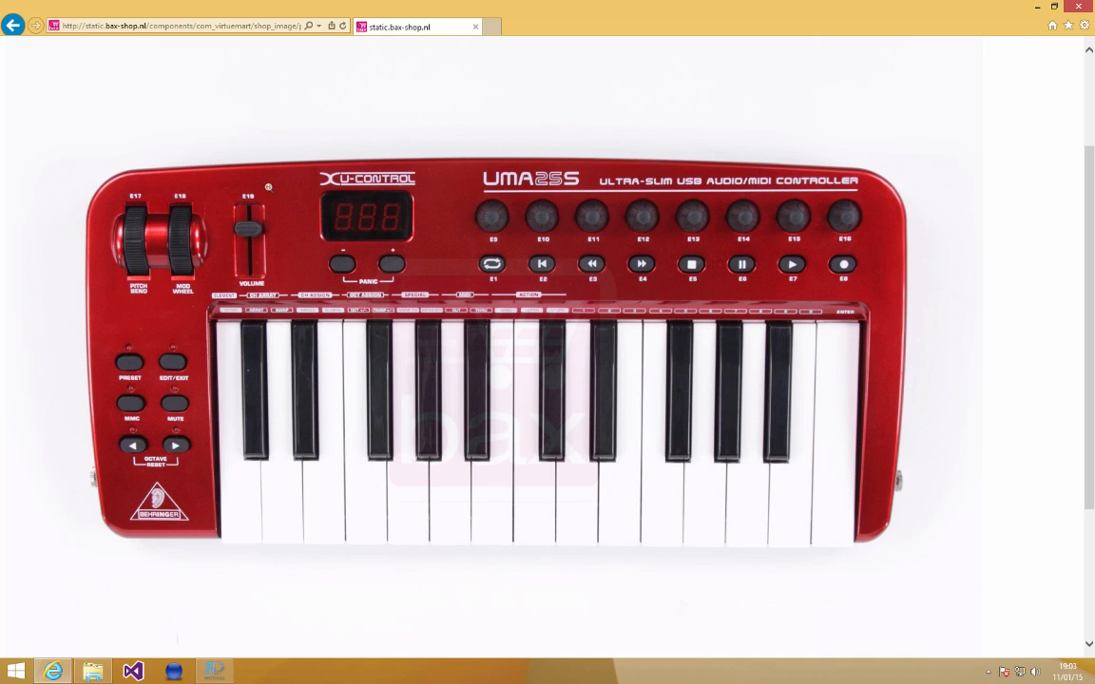
pyautogui.click(55, 673)
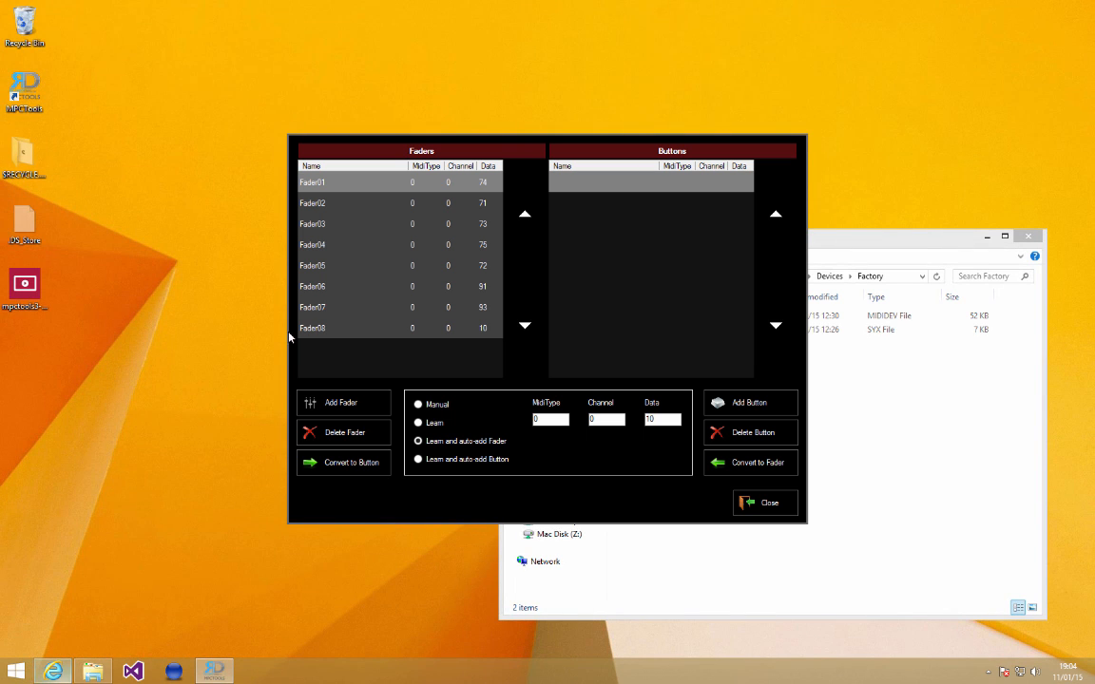
pyautogui.click(355, 356)
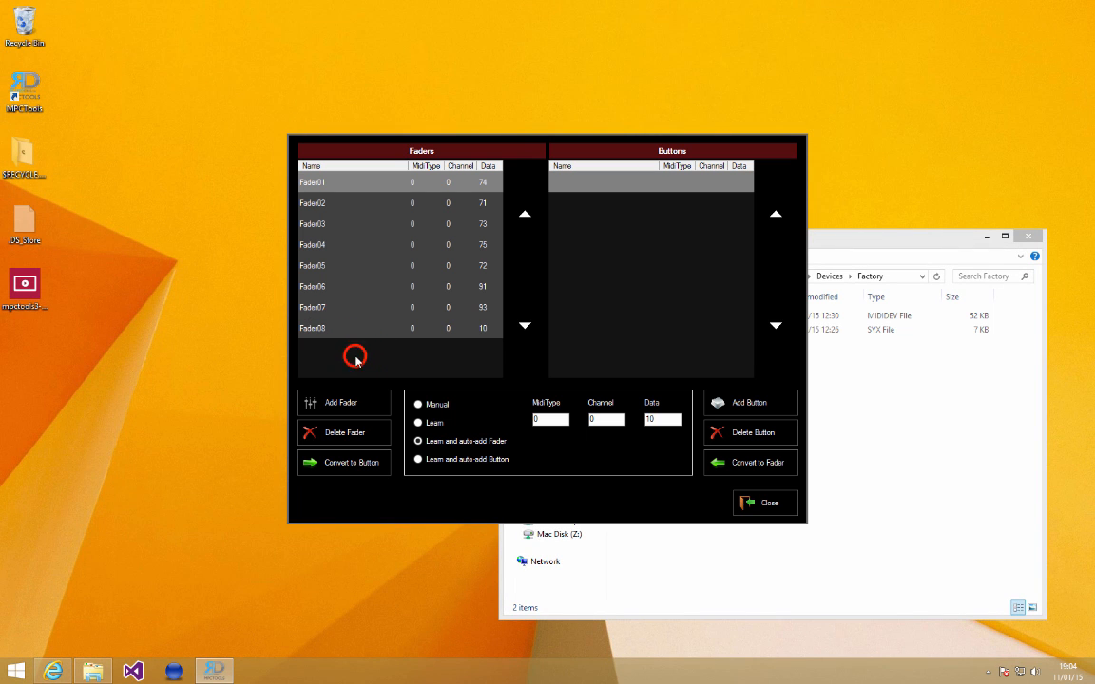
pyautogui.click(421, 443)
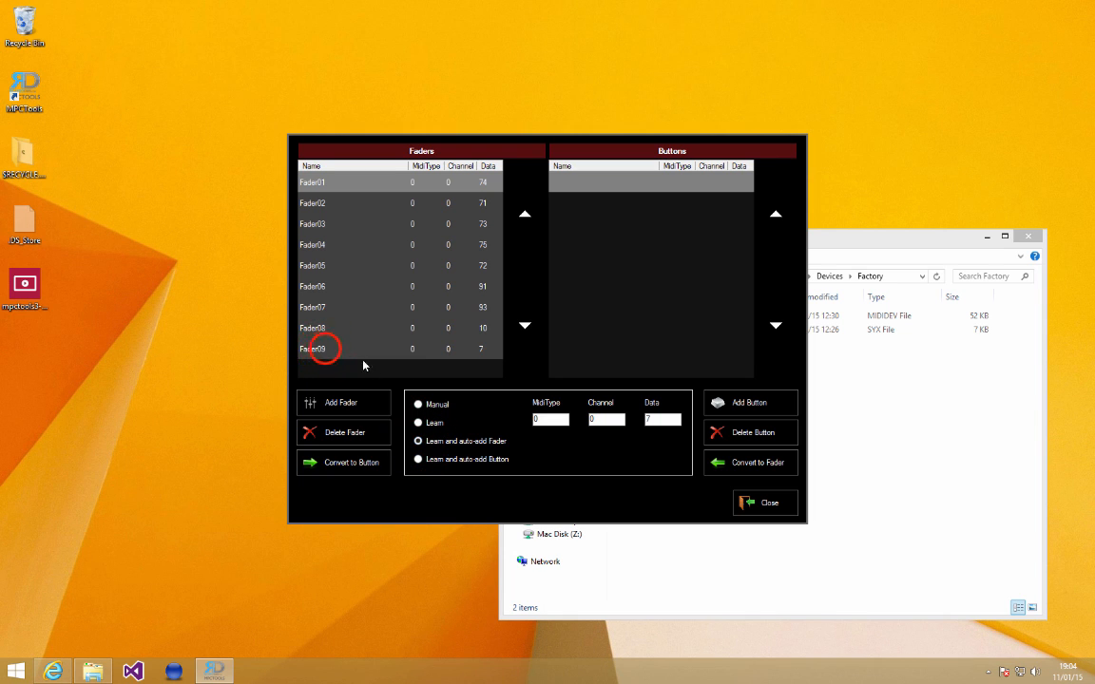
# Rename Fader09 as Volume.
pyautogui.click(327, 349)
pyautogui.click(337, 350)
pyautogui.moveTo(337, 351); pyautogui.dragTo(288, 350)
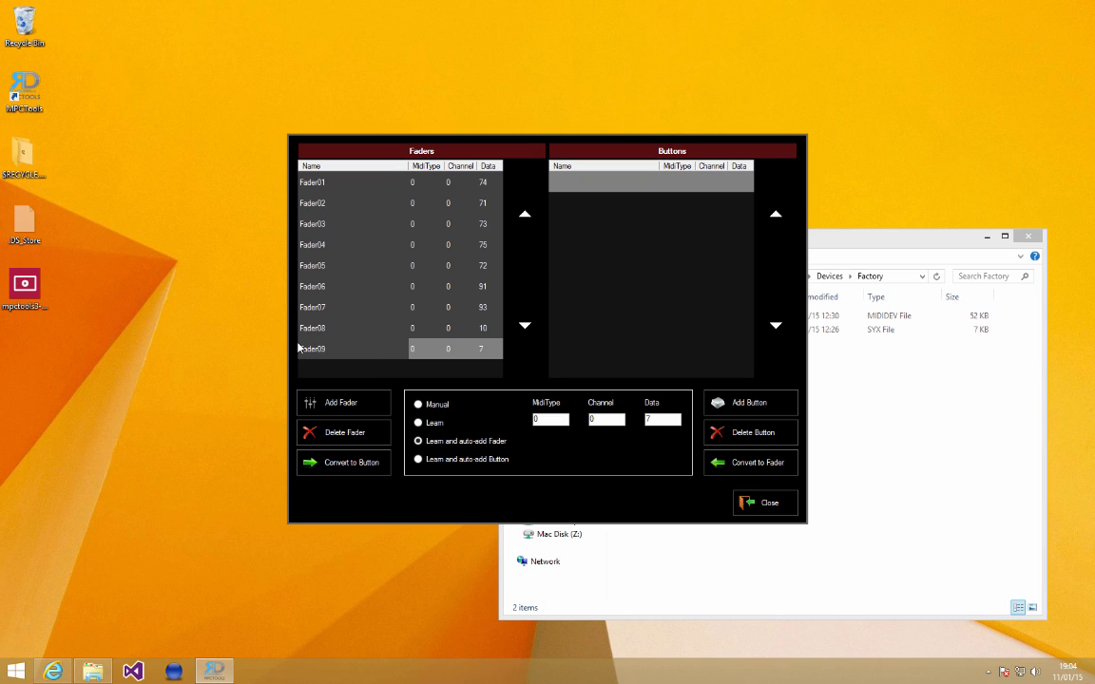
pyautogui.click(328, 349)
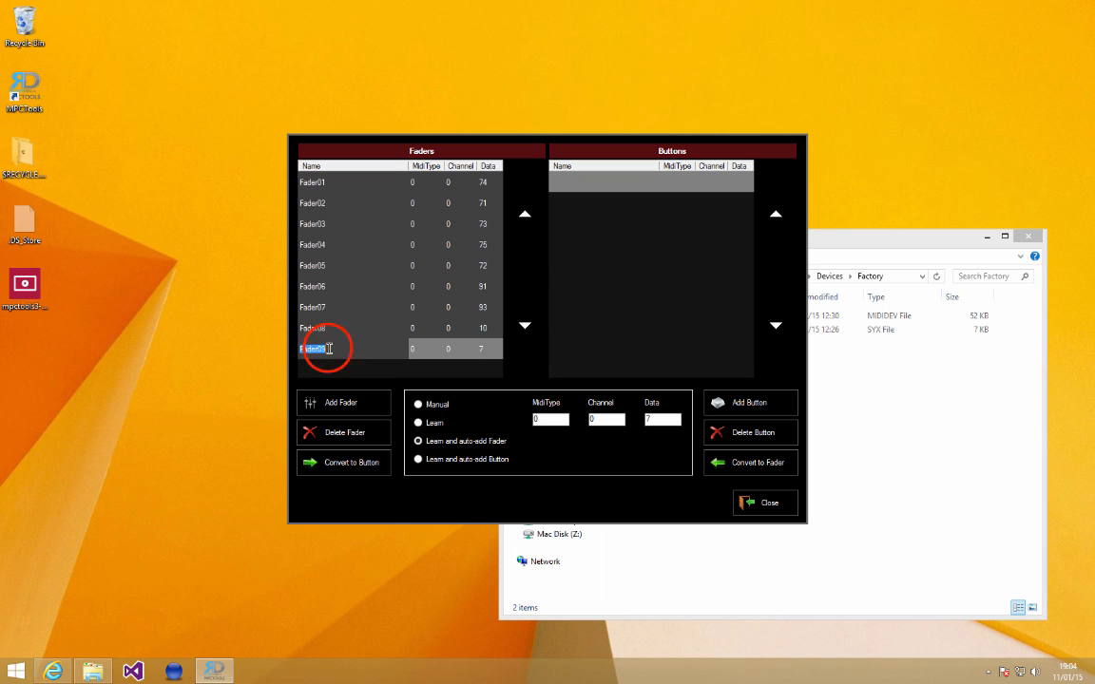
pyautogui.write('Volume')
pyautogui.press('Return')
# Consult the keyboard picture in Internet Explorer, learn three buttons in MPCTools with Learn and auto-add Button, and close the list.
pyautogui.click(70, 665)
pyautogui.click(53, 672)
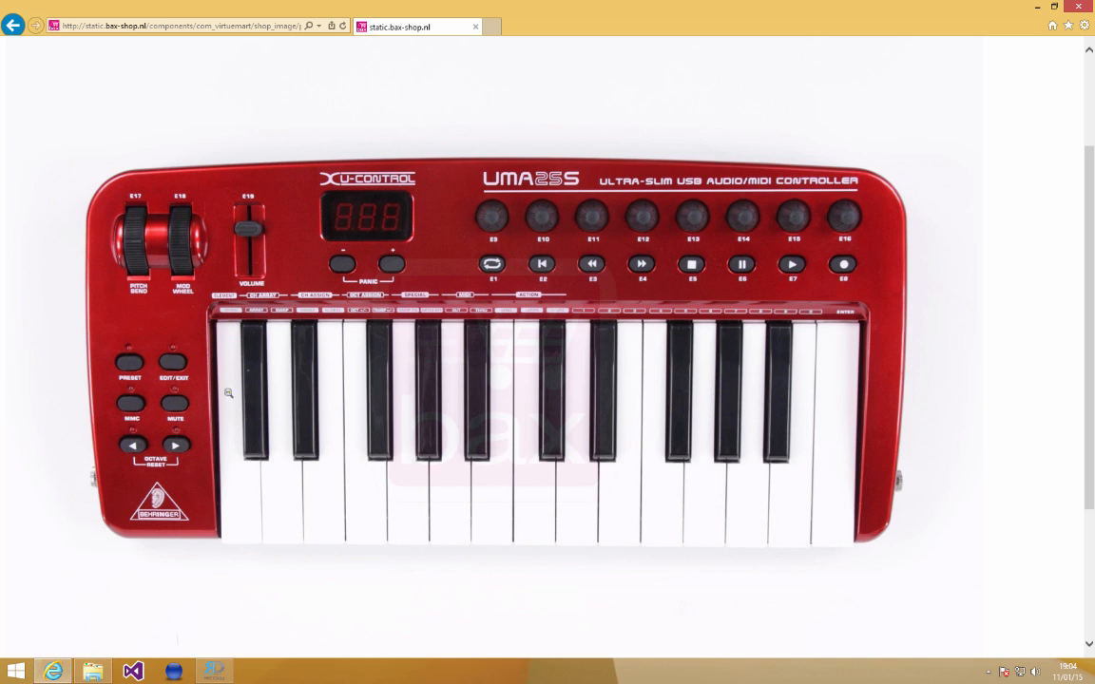
pyautogui.click(71, 673)
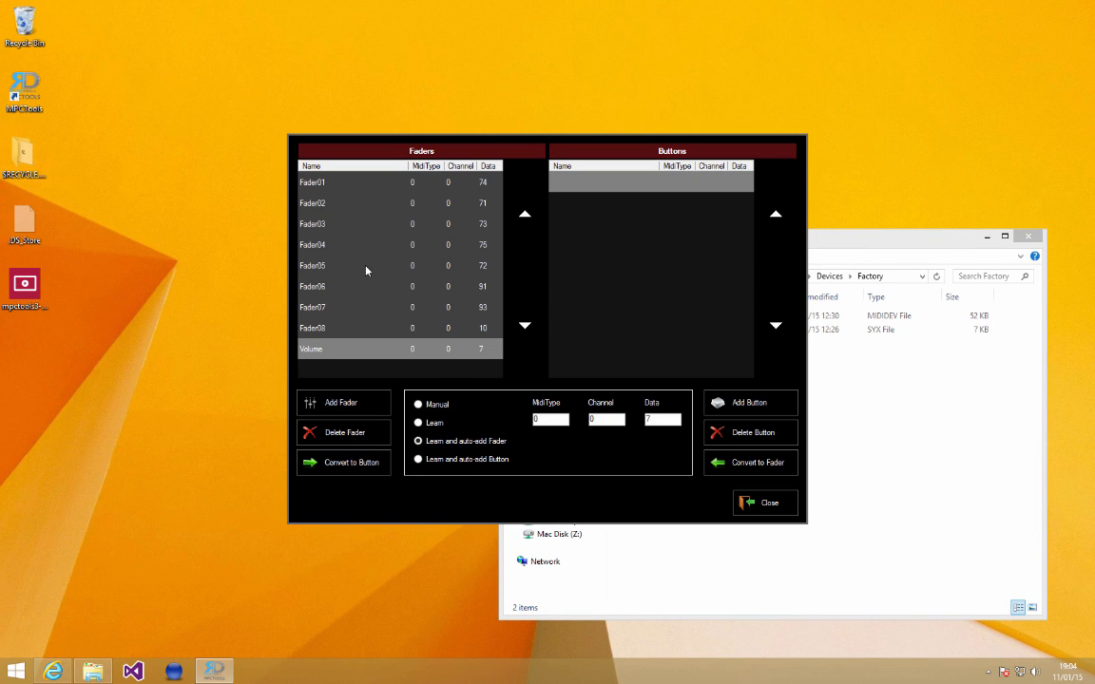
pyautogui.click(57, 672)
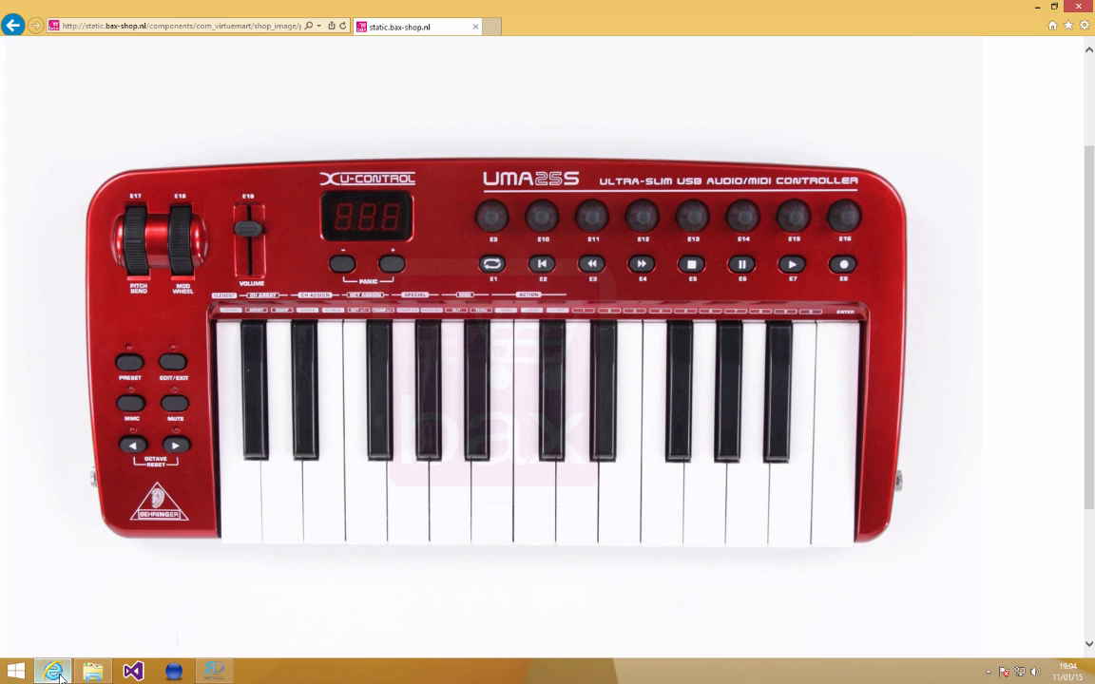
pyautogui.moveTo(57, 673)
pyautogui.click(215, 671)
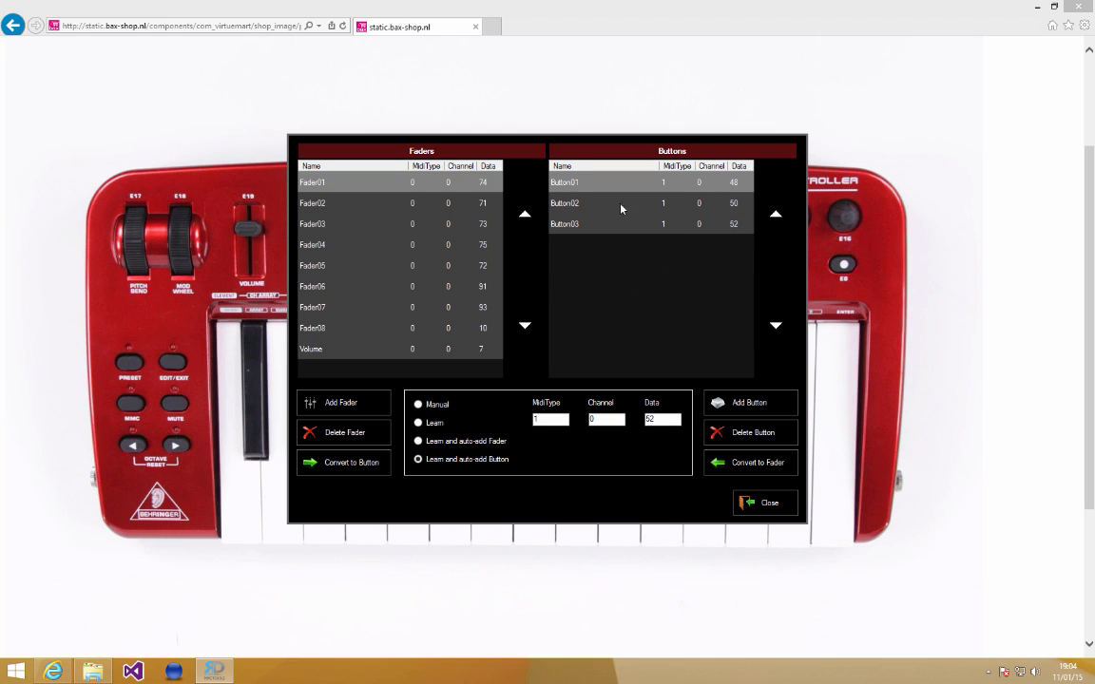
pyautogui.click(758, 509)
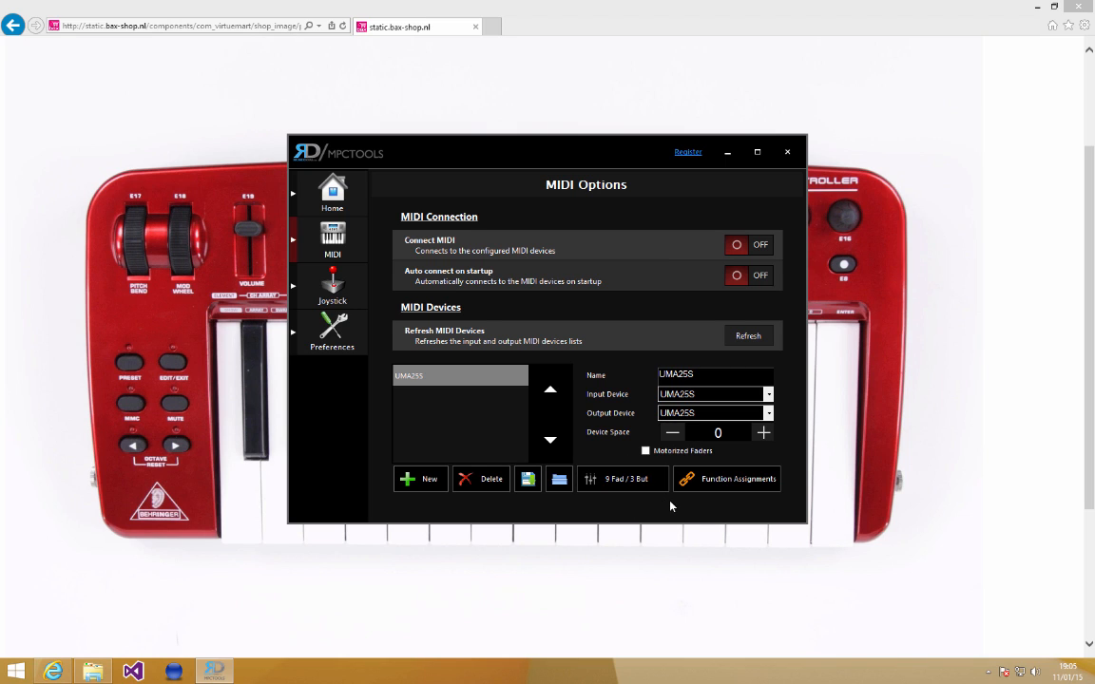
# Open the UMA25S function assignments and examine the events and functions offered for its buttons and faders.
pyautogui.click(724, 485)
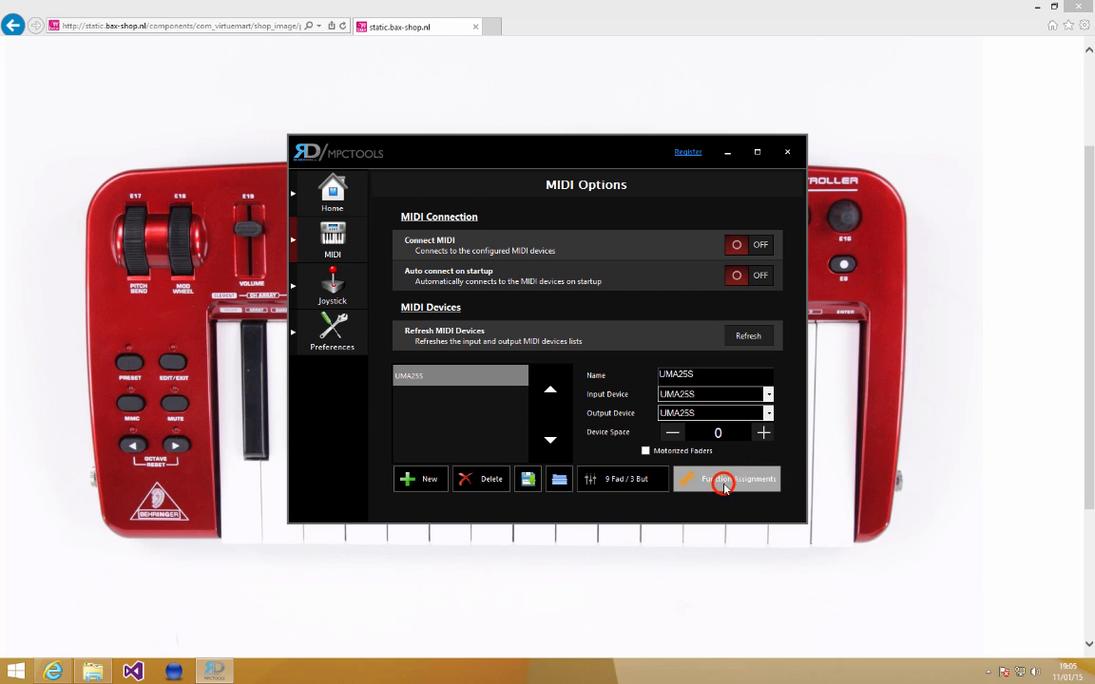
pyautogui.click(763, 503)
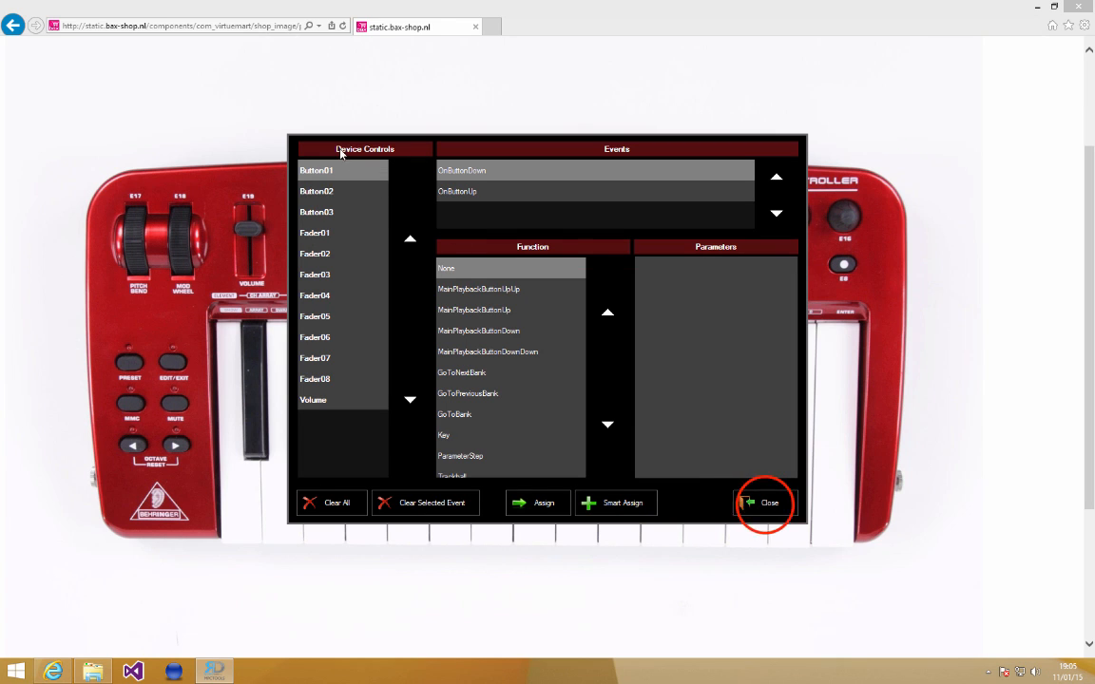
pyautogui.click(728, 480)
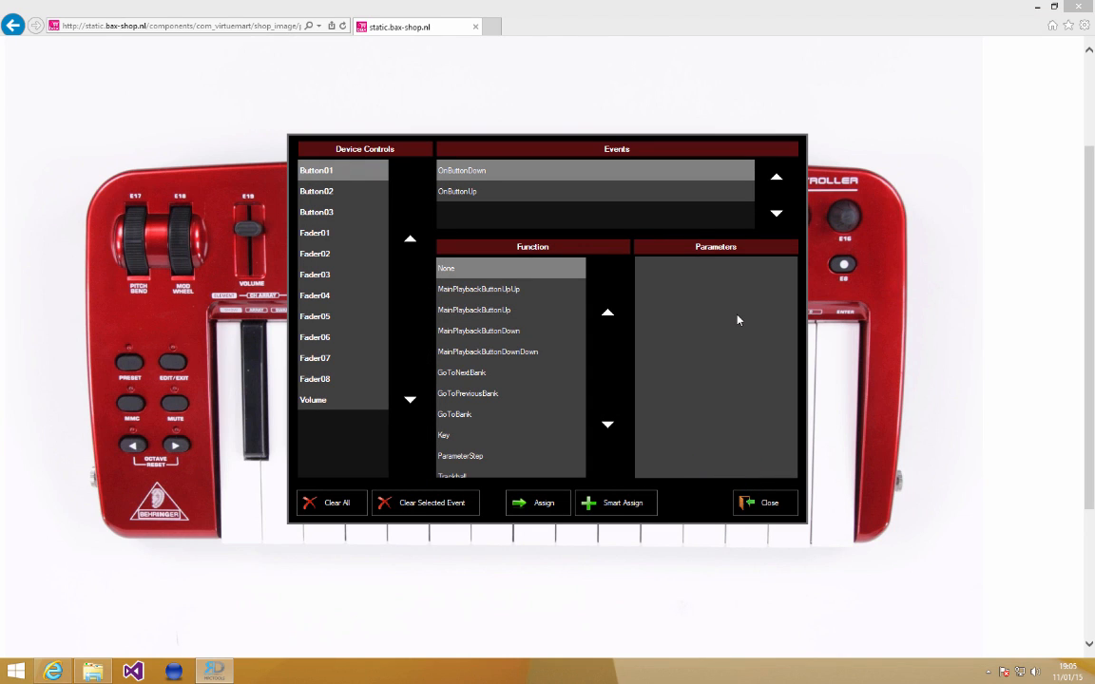
pyautogui.click(327, 192)
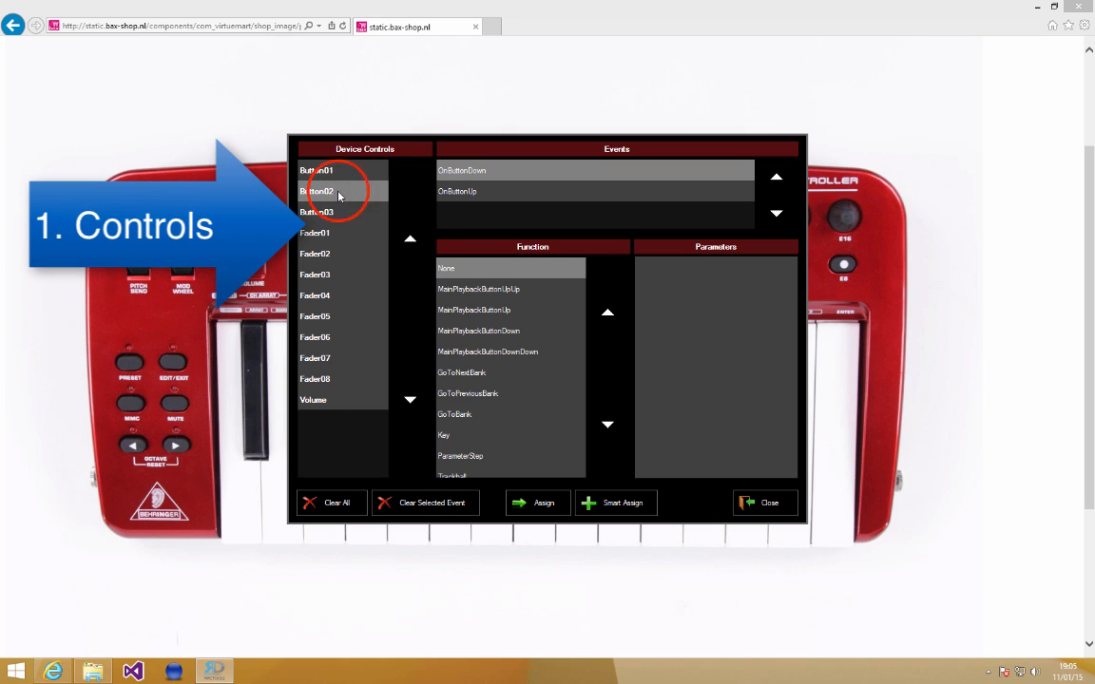
pyautogui.click(333, 238)
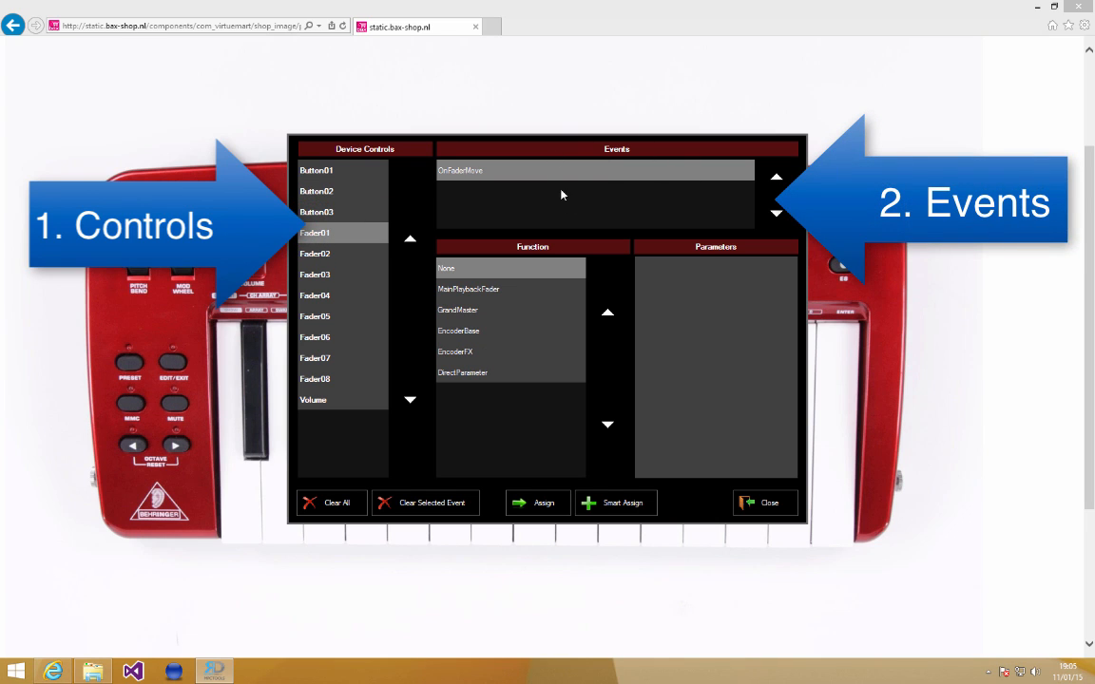
pyautogui.click(317, 212)
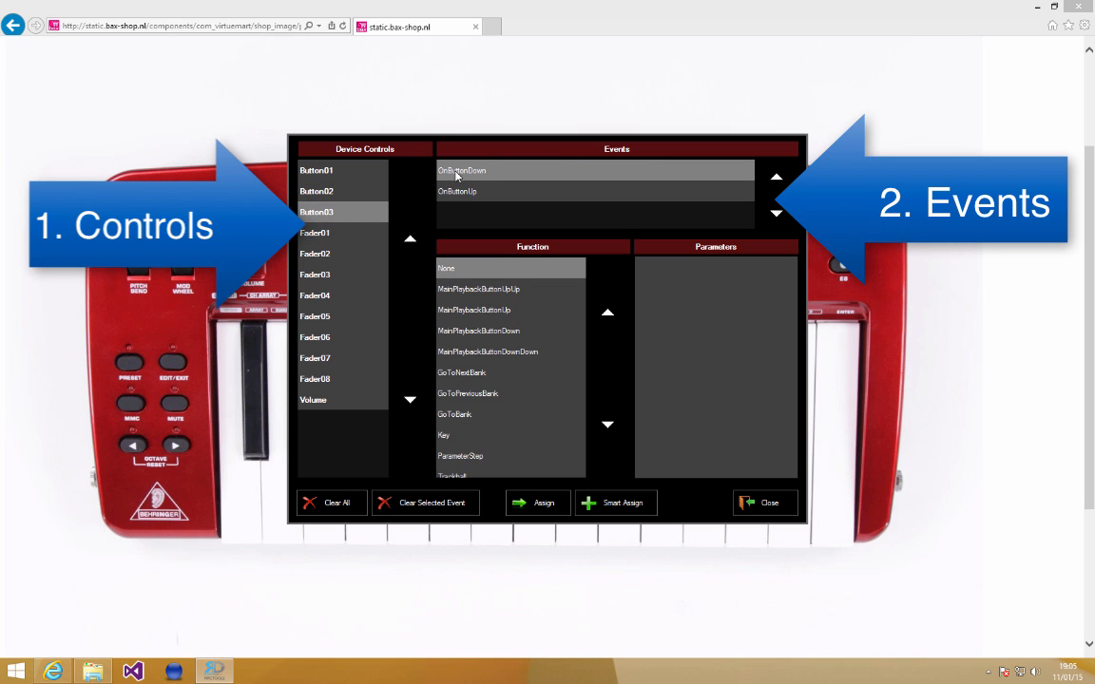
pyautogui.click(482, 193)
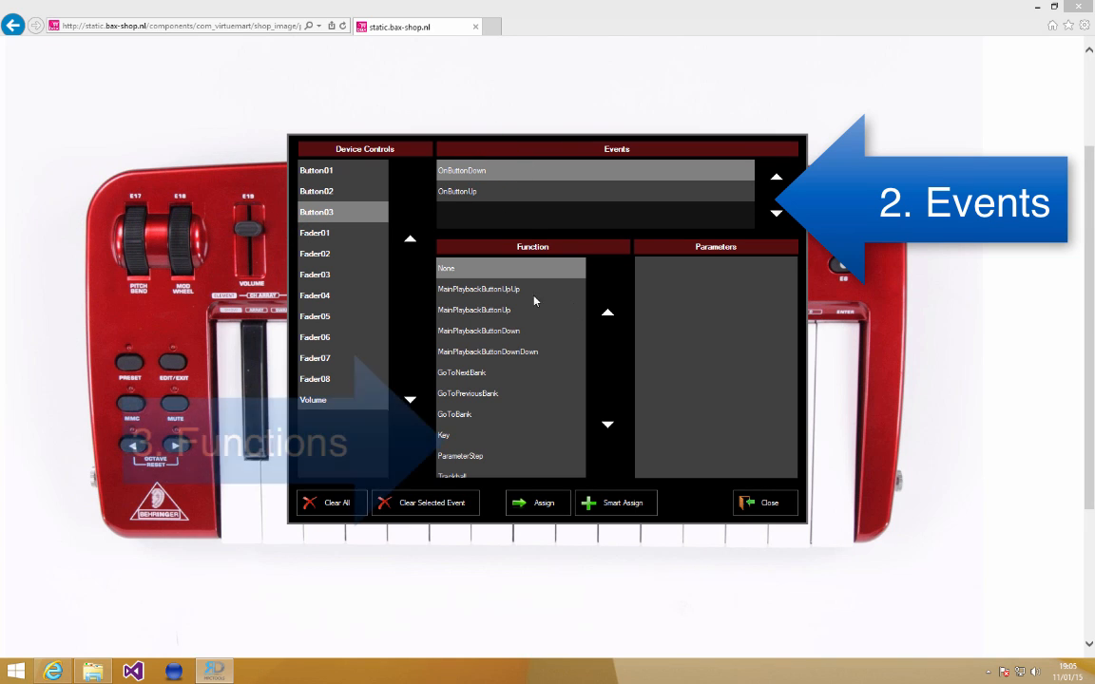
pyautogui.click(319, 232)
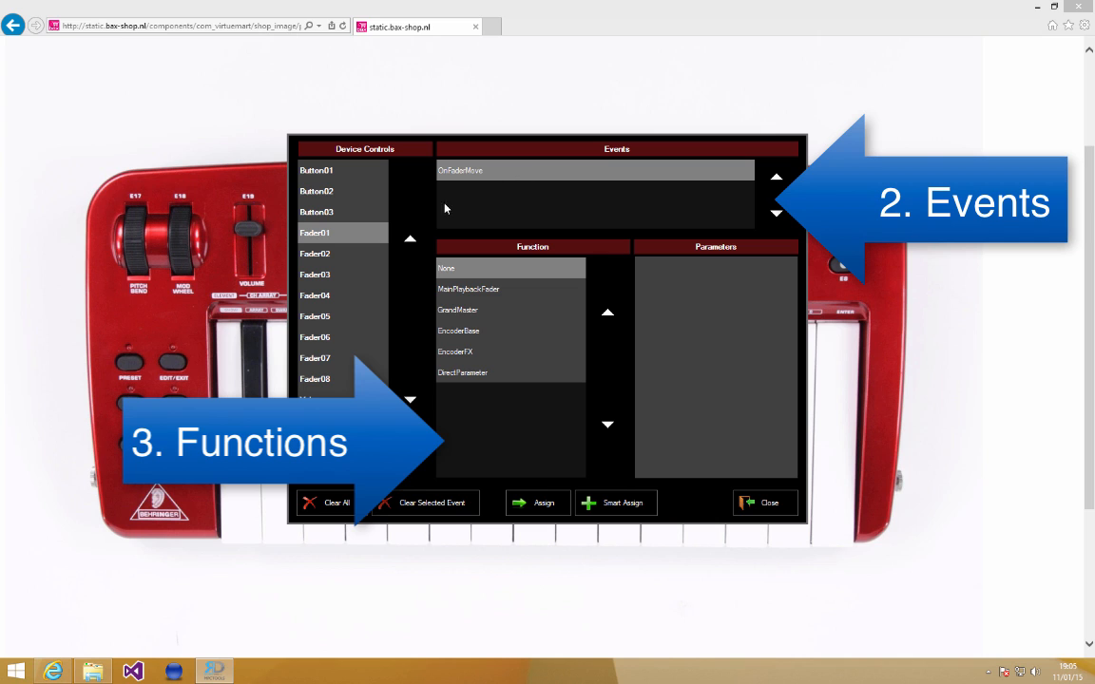
pyautogui.click(537, 179)
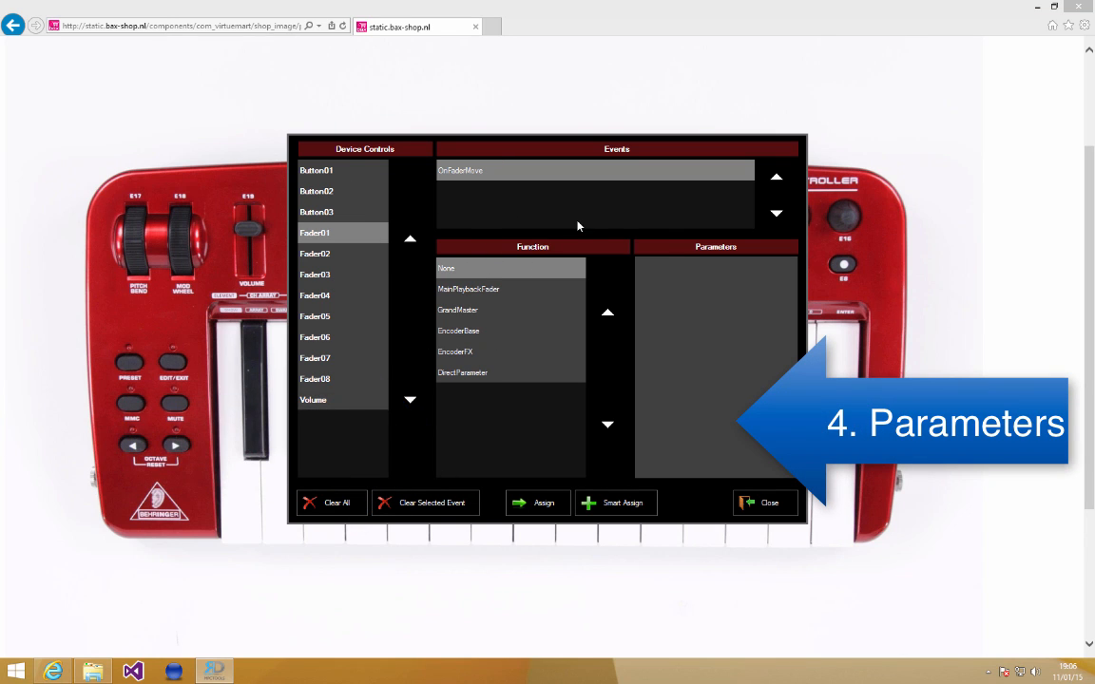
# Examine the functions available for Fader01's OnFaderMove event and the parameters each one takes.
pyautogui.click(309, 234)
pyautogui.click(465, 289)
pyautogui.click(727, 264)
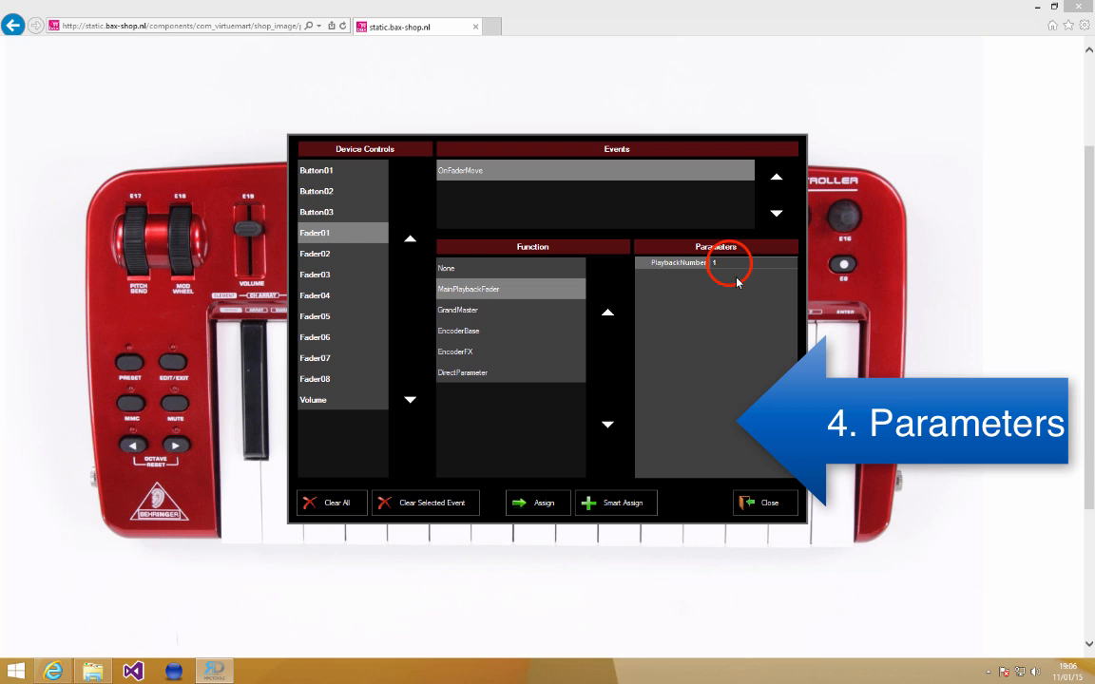
pyautogui.click(514, 291)
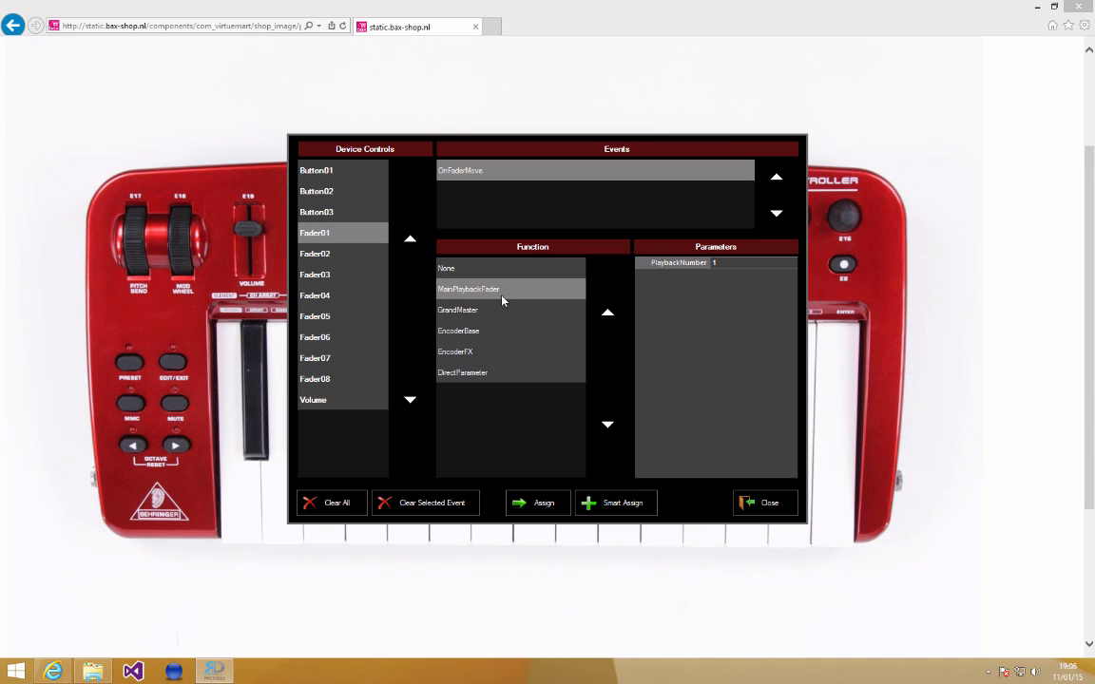
pyautogui.click(468, 311)
pyautogui.click(474, 343)
pyautogui.click(470, 313)
pyautogui.click(476, 345)
pyautogui.click(483, 371)
pyautogui.click(483, 335)
pyautogui.click(488, 354)
pyautogui.click(475, 310)
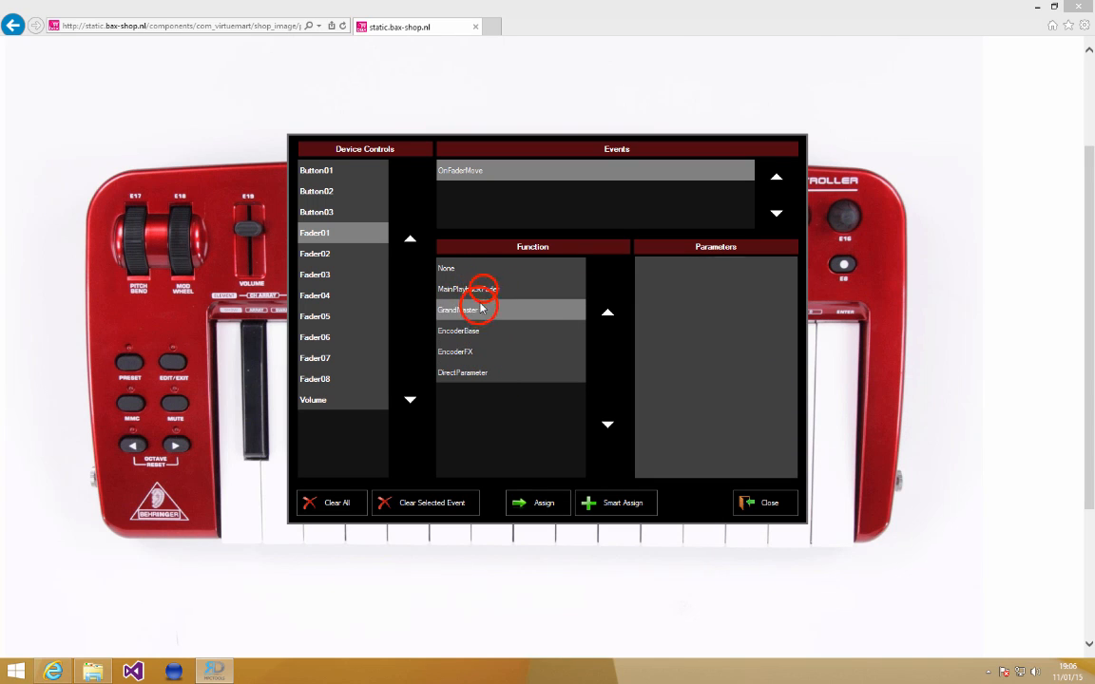
# Assign MainPlaybackFader with playback number 1 to Fader01's OnFaderMove event.
pyautogui.click(490, 289)
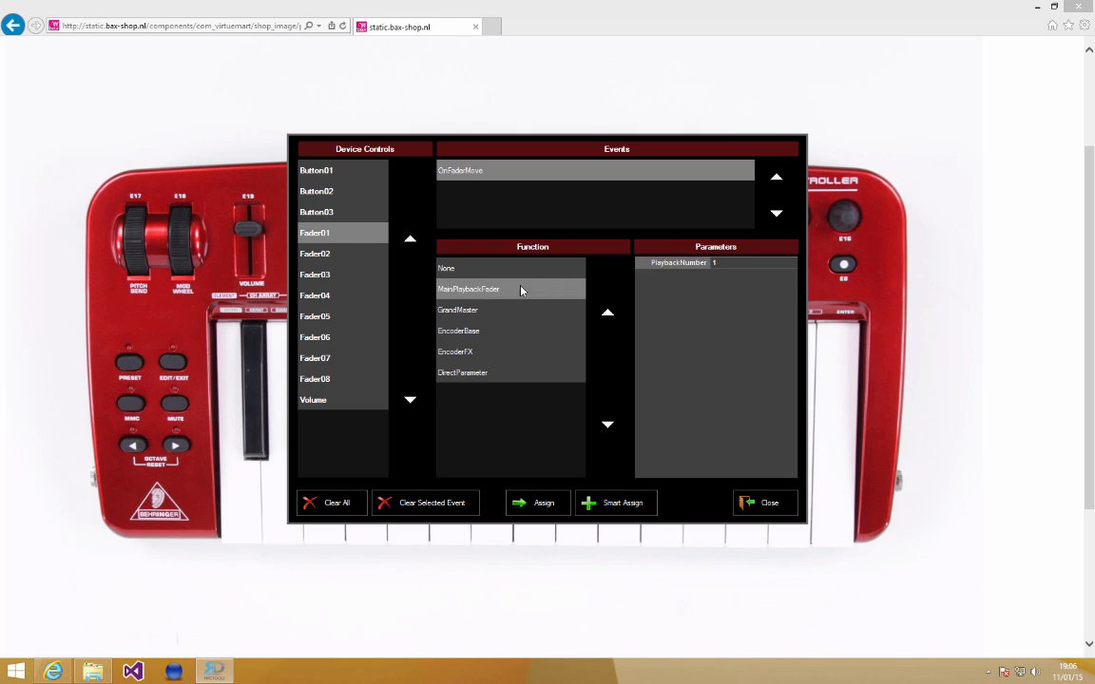
pyautogui.click(535, 504)
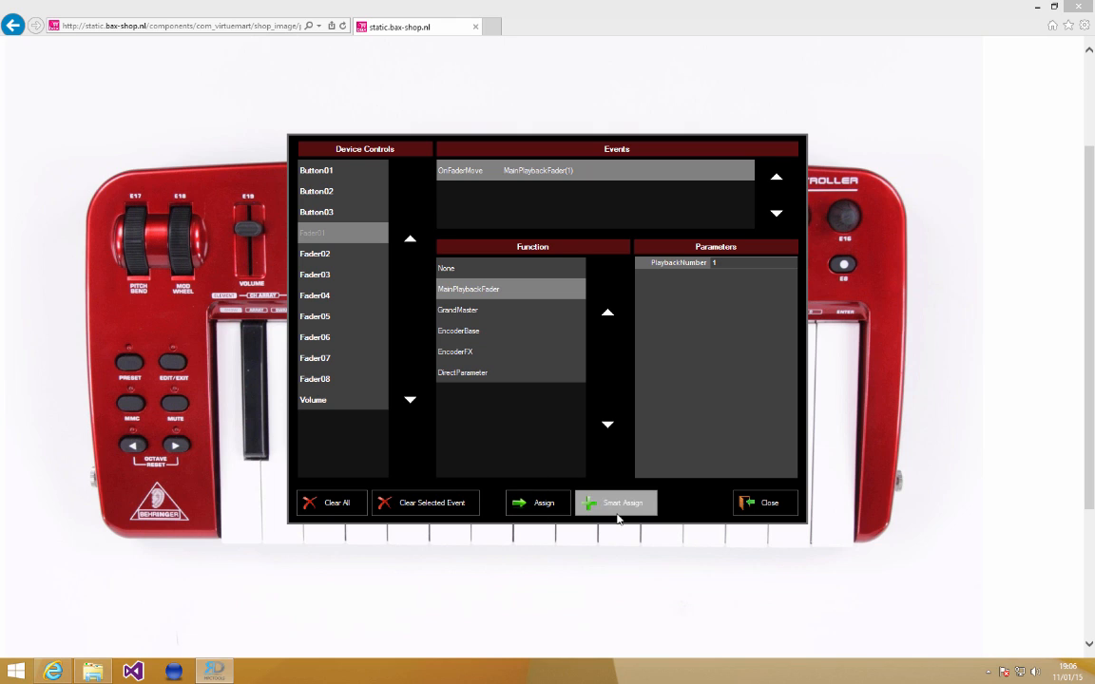
# Smart-assign MainPlaybackFader with playback number 2 to Fader02's OnFaderMove event.
pyautogui.click(323, 254)
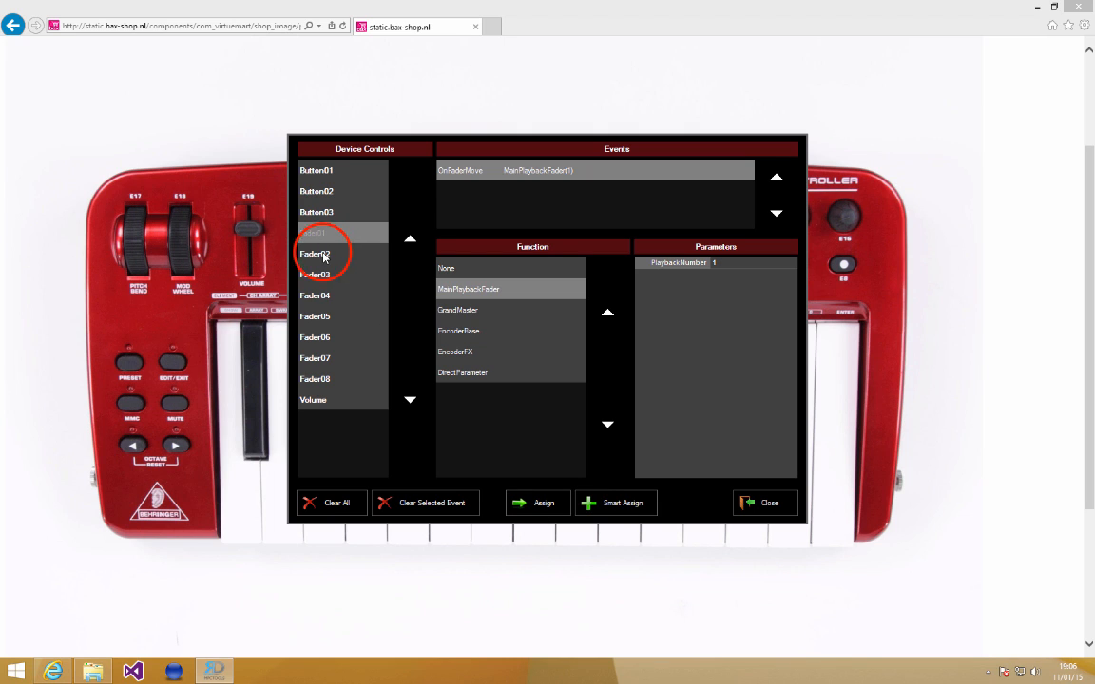
pyautogui.click(472, 287)
pyautogui.click(725, 261)
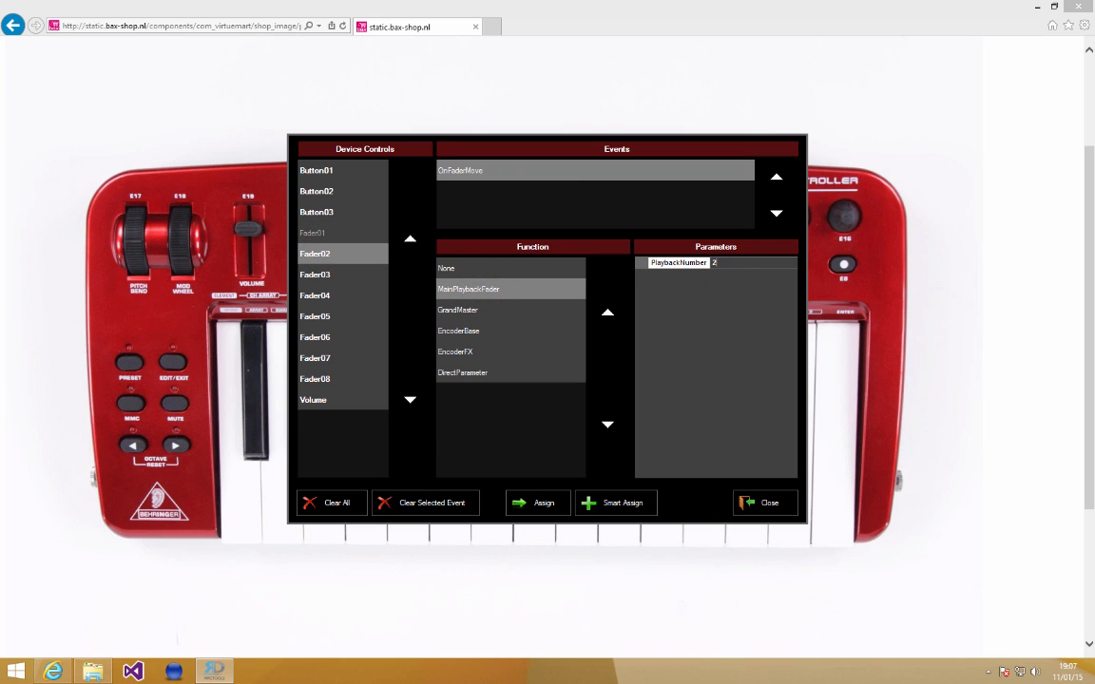
pyautogui.click(488, 291)
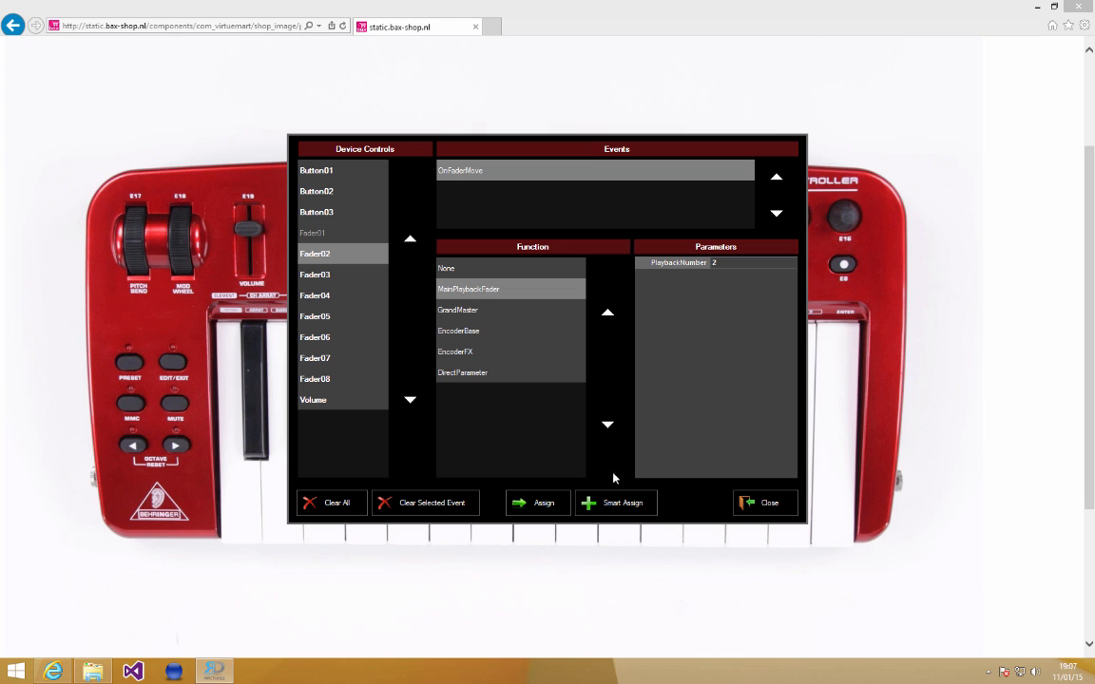
pyautogui.click(618, 506)
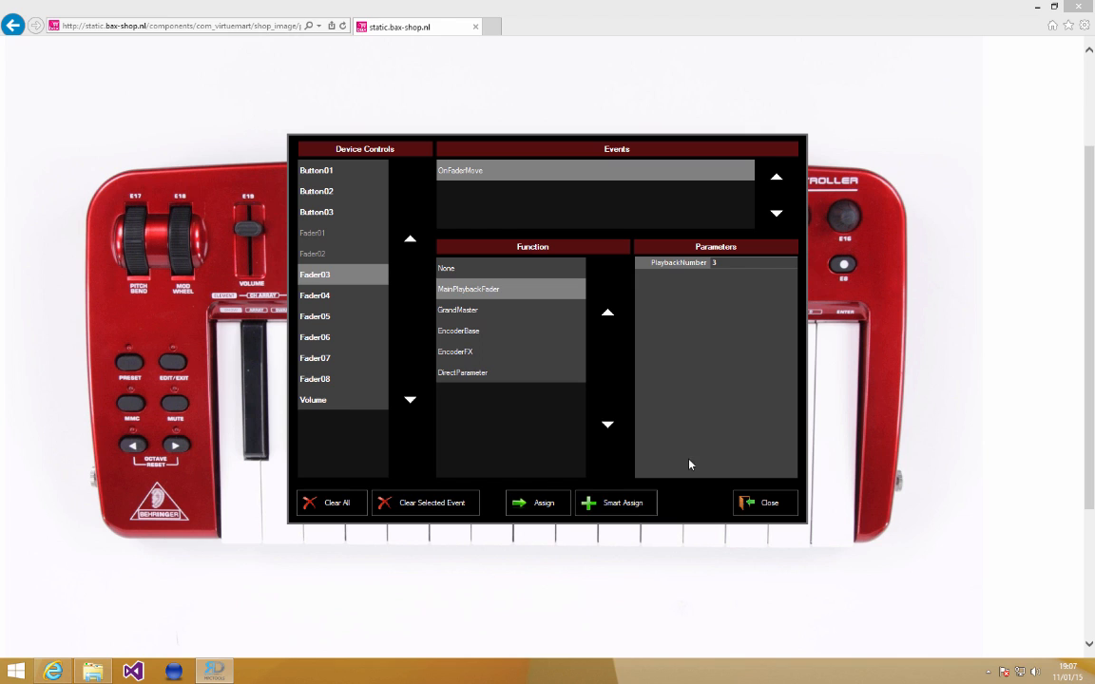
# Smart-assign MainPlaybackFader to Fader03 through Fader08 with playback numbers 3 to 8, and review the fader assignments.
pyautogui.click(618, 502)
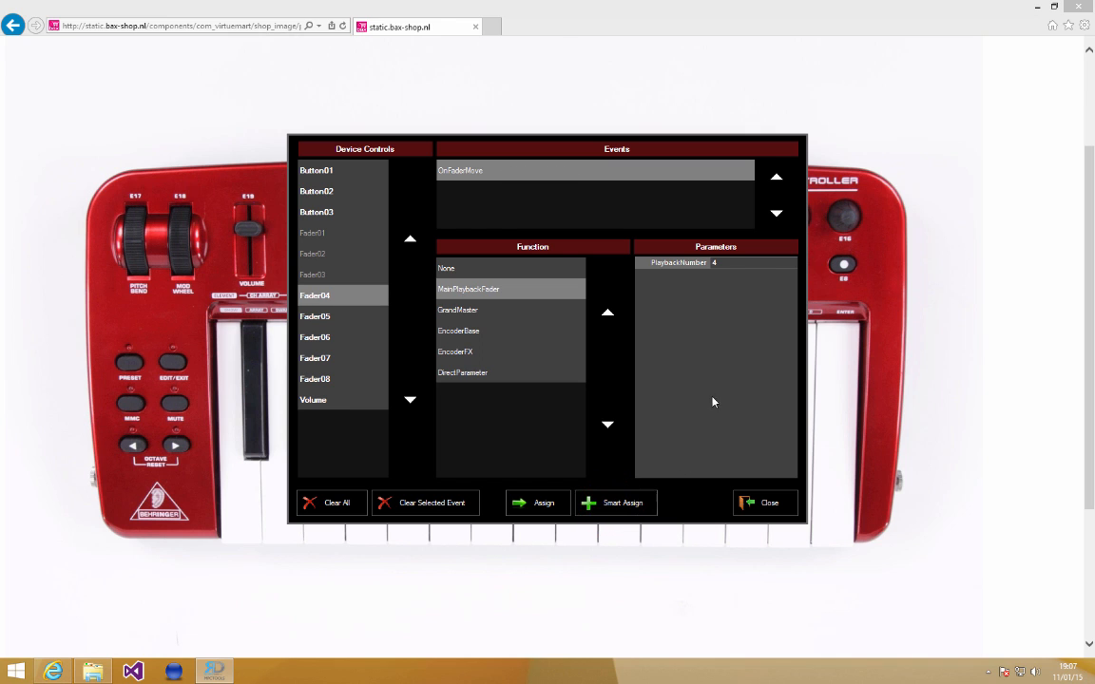
pyautogui.click(618, 505)
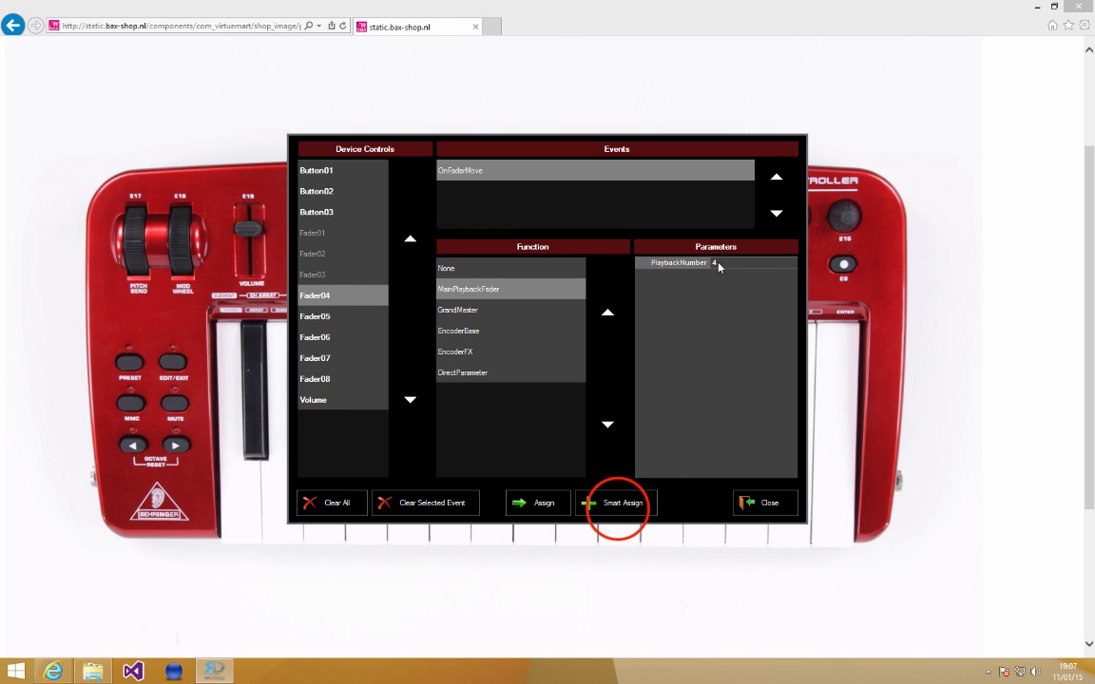
pyautogui.click(619, 510)
pyautogui.click(619, 511)
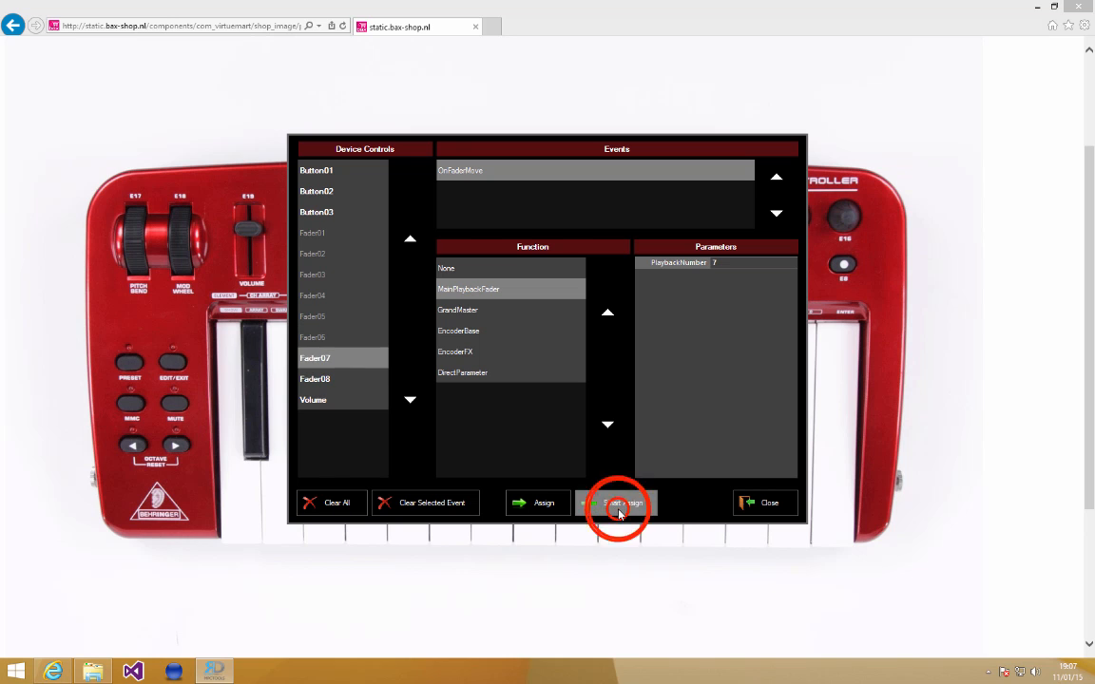
pyautogui.click(619, 511)
pyautogui.click(618, 510)
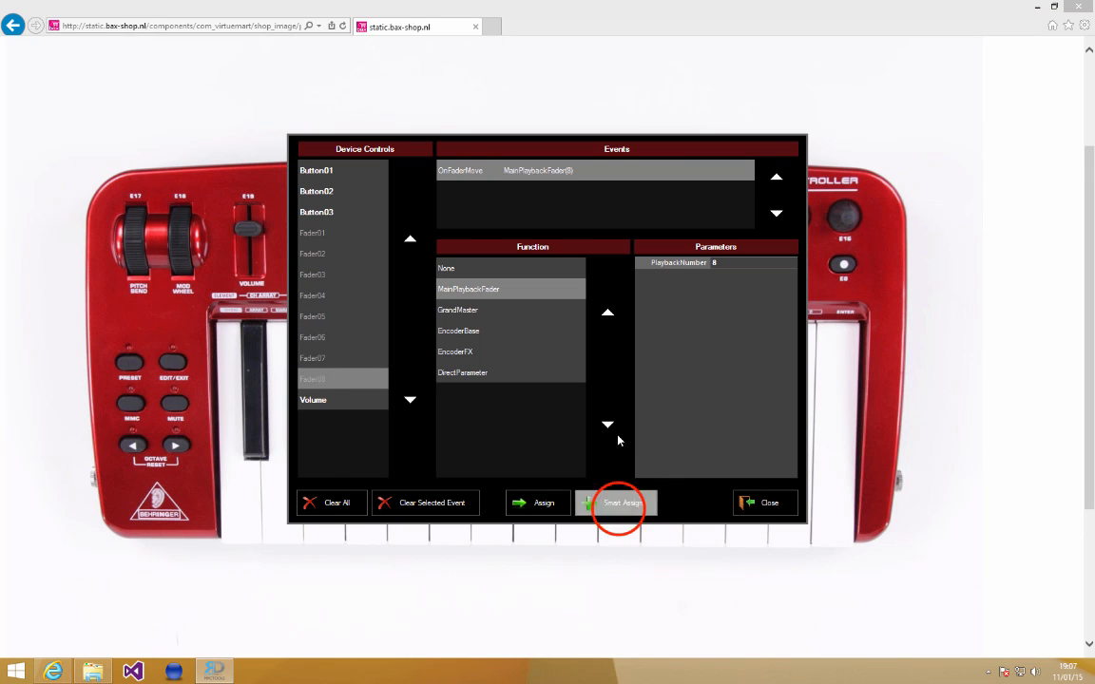
pyautogui.click(332, 276)
pyautogui.scroll(-7, 332, 277)
pyautogui.scroll(8, 324, 285)
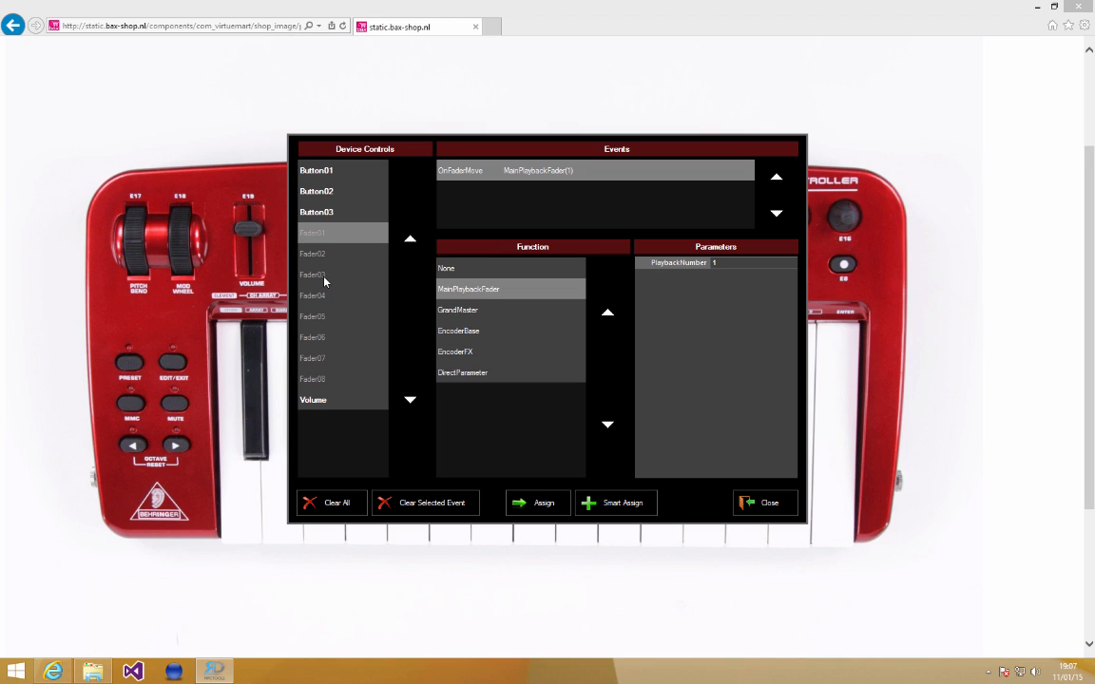
# Assign the GrandMaster function to the Volume control's OnFaderMove event.
pyautogui.click(322, 401)
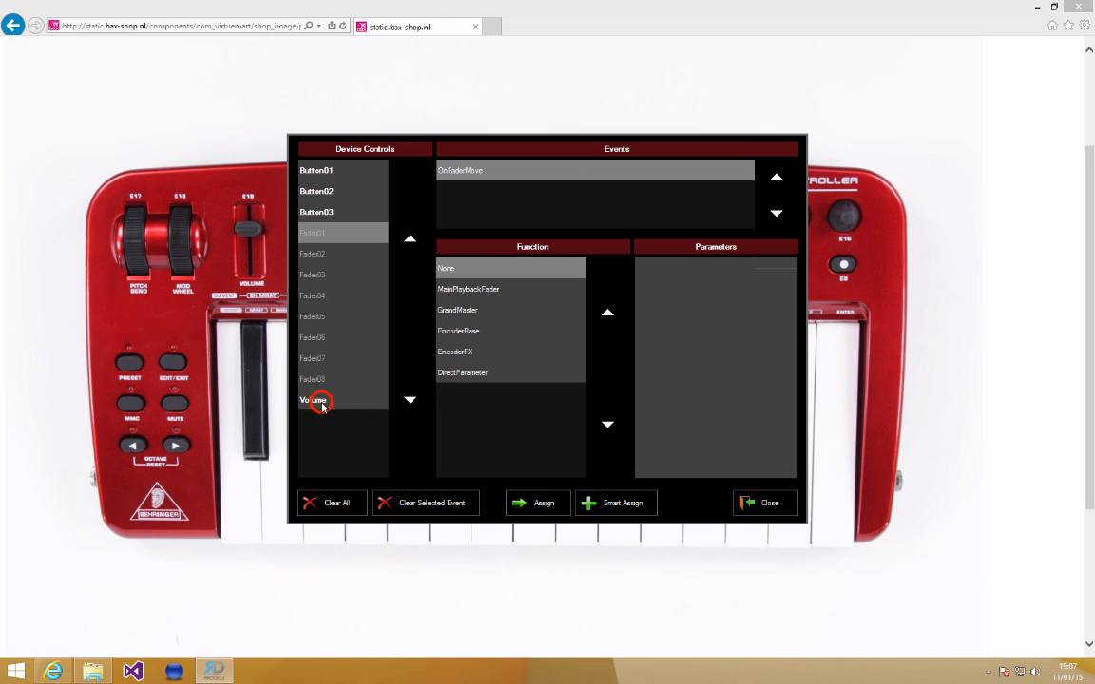
pyautogui.click(470, 309)
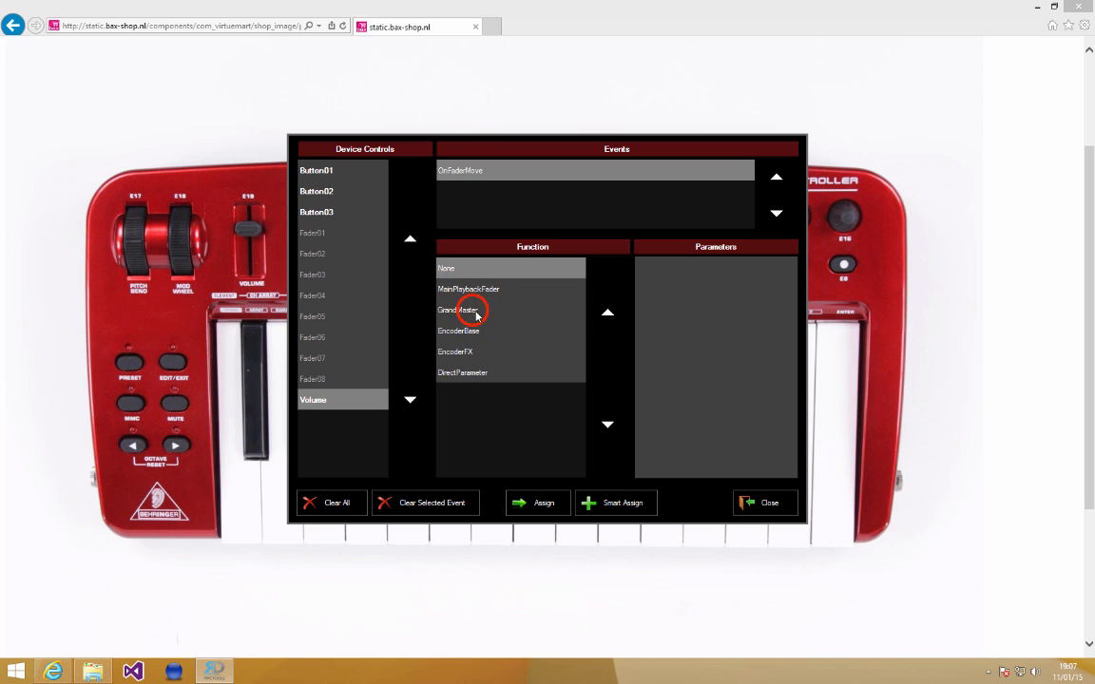
pyautogui.click(540, 502)
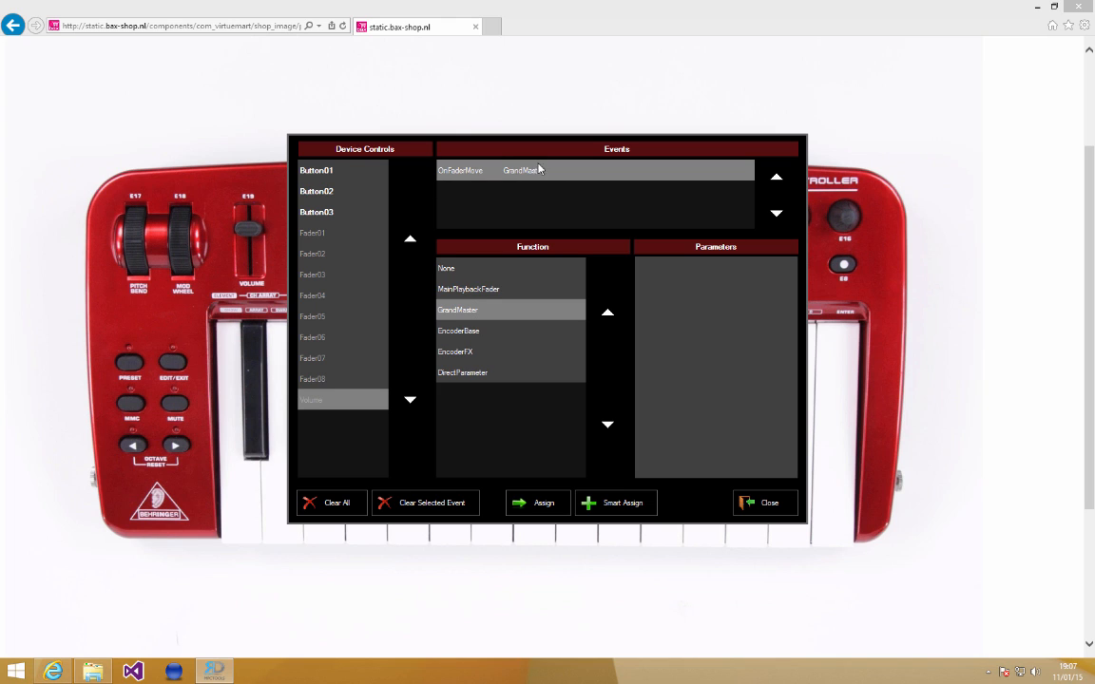
# Assign the GoToPreviousBank function to Button01's OnButtonDown event.
pyautogui.click(328, 172)
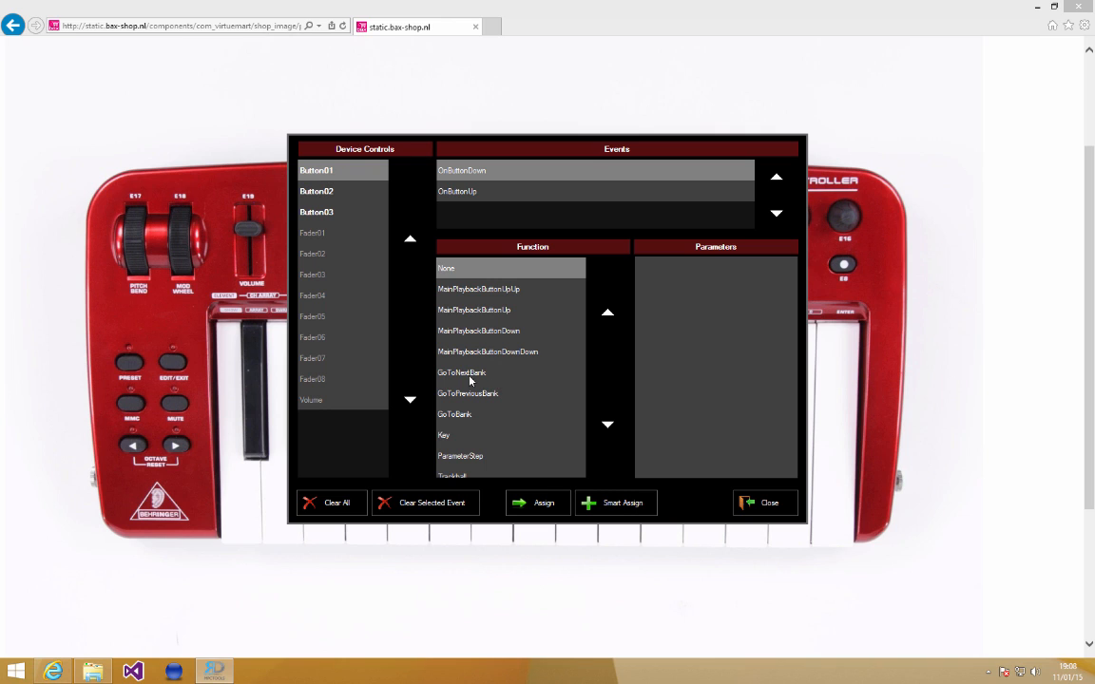
pyautogui.click(481, 397)
pyautogui.click(538, 503)
# Assign the GoToNextBank function to Button02's OnButtonDown event.
pyautogui.click(340, 191)
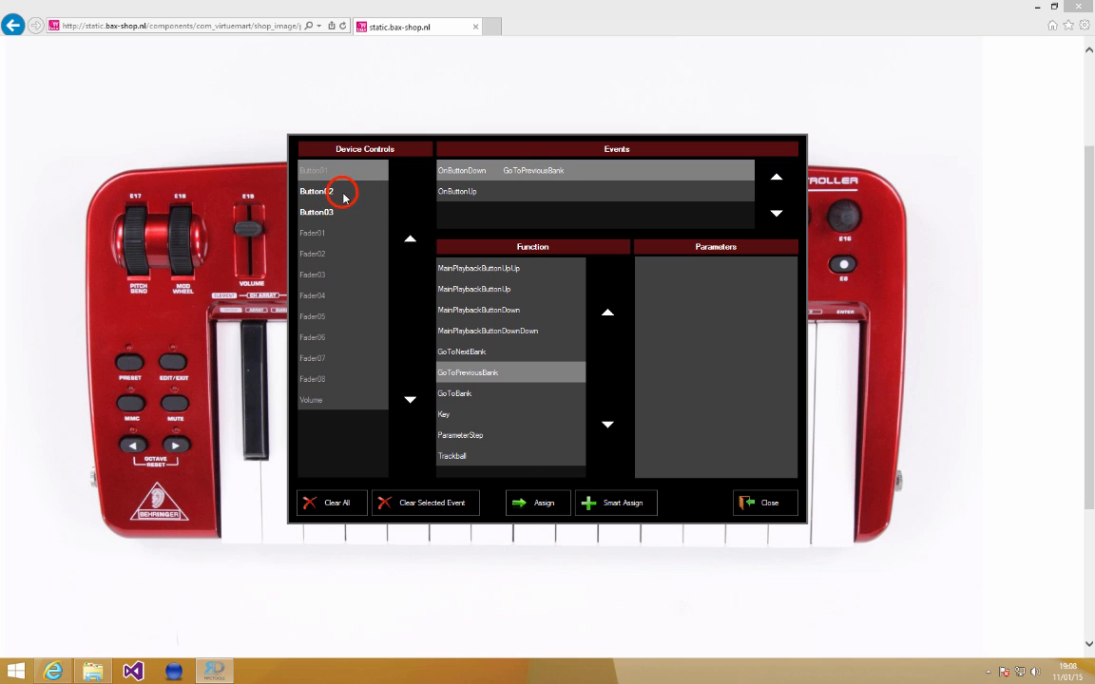
pyautogui.click(462, 374)
pyautogui.click(538, 503)
# Assign MainPlaybackButtonUpUp with playback number 10 and Click behaviour to Button03's OnButtonDown event.
pyautogui.click(331, 211)
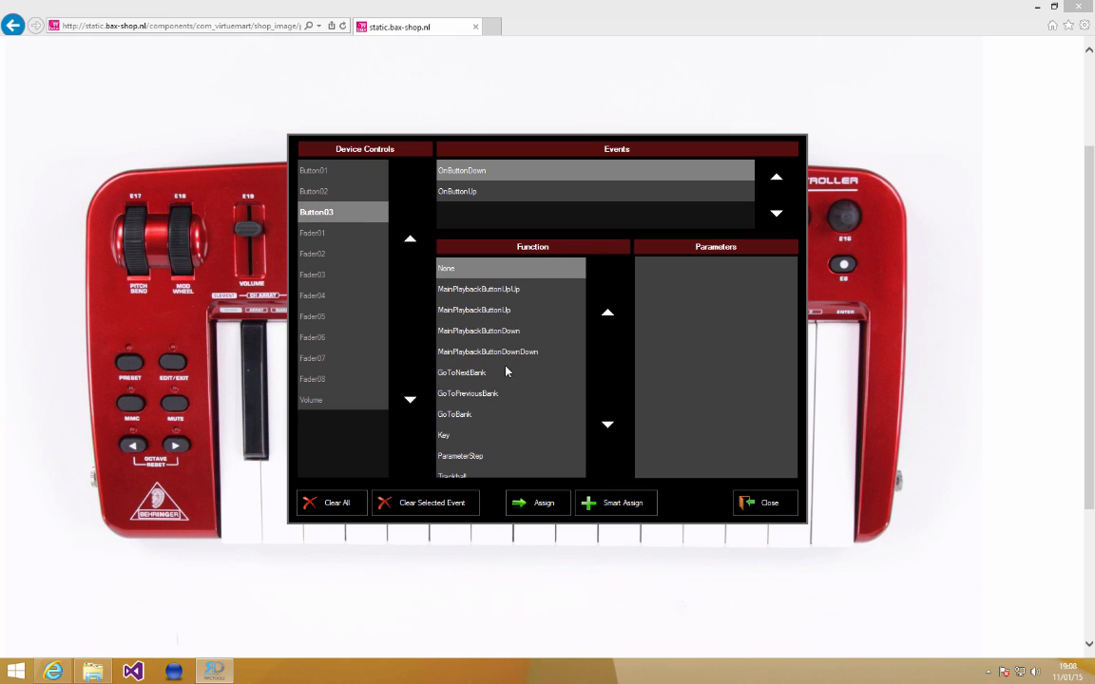
pyautogui.click(467, 297)
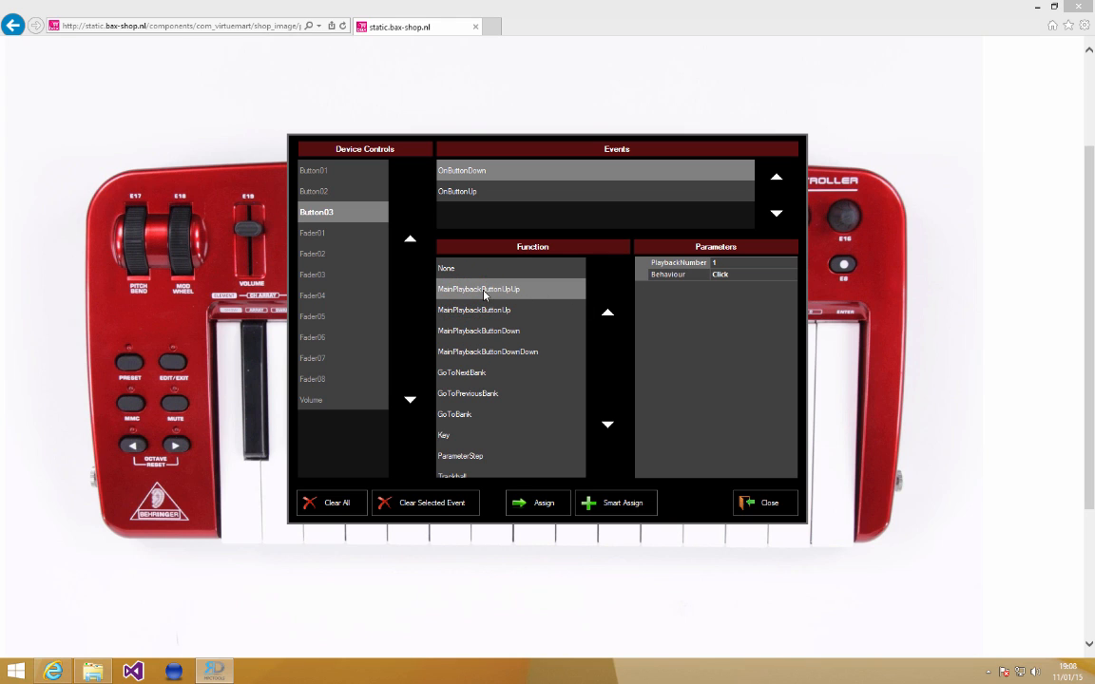
pyautogui.click(720, 262)
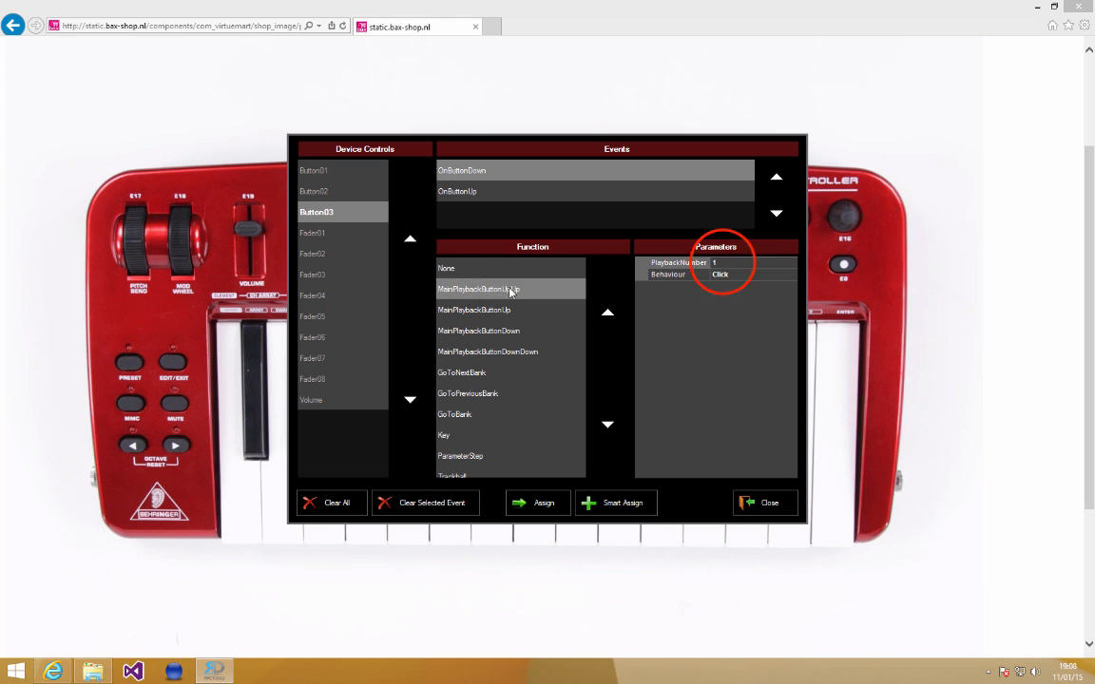
pyautogui.write('0')
pyautogui.click(545, 292)
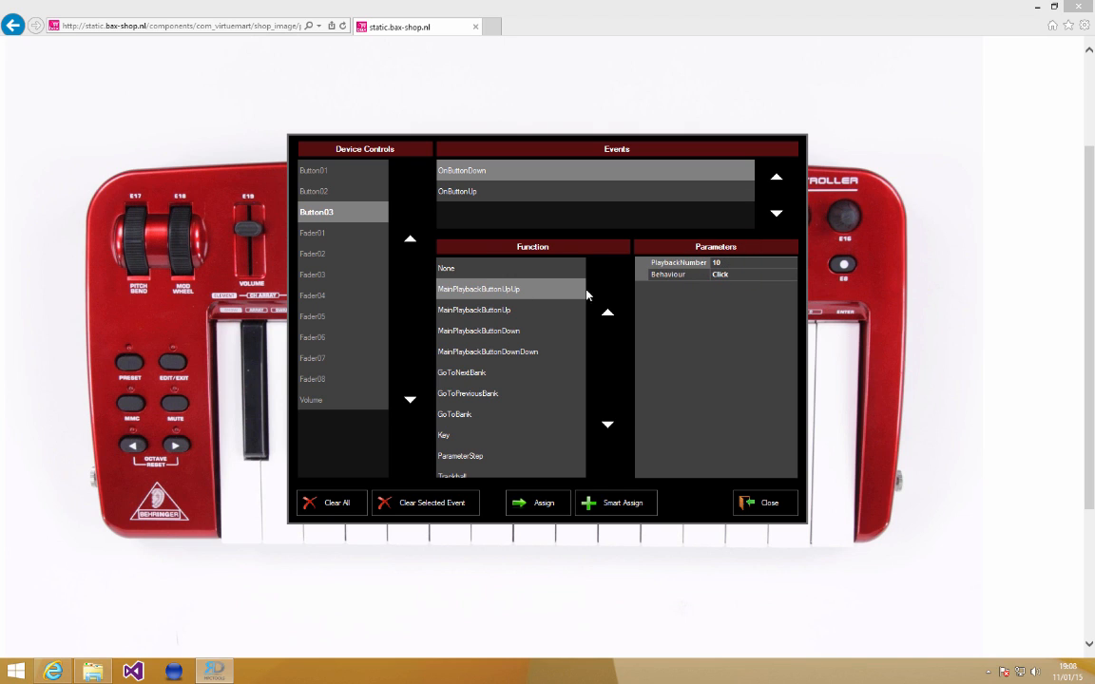
pyautogui.click(550, 500)
pyautogui.click(668, 275)
pyautogui.click(673, 277)
pyautogui.click(537, 503)
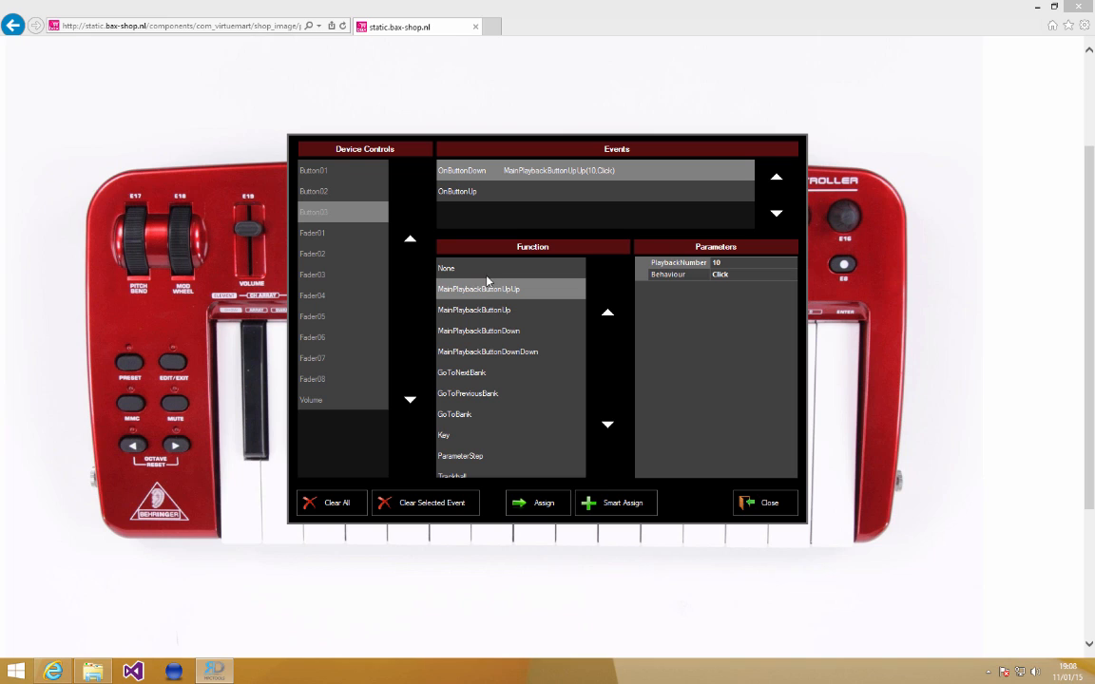
# Examine the Behaviour options offered for Button03's MainPlaybackButtonUpUp function.
pyautogui.click(677, 275)
pyautogui.click(677, 276)
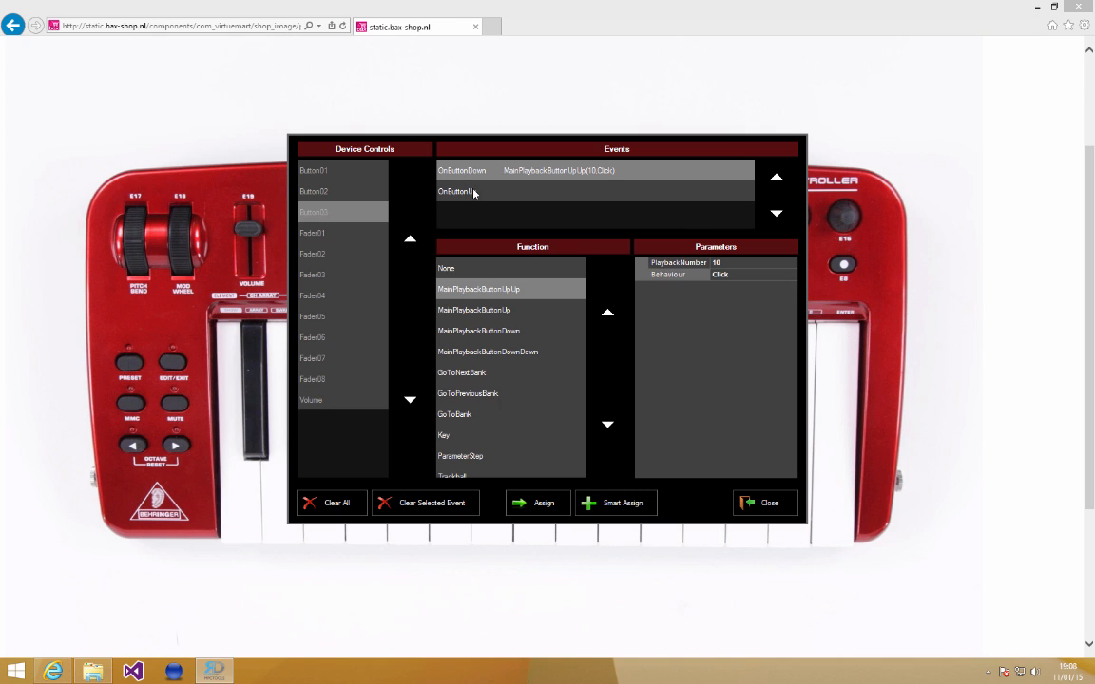
pyautogui.click(742, 274)
pyautogui.click(791, 274)
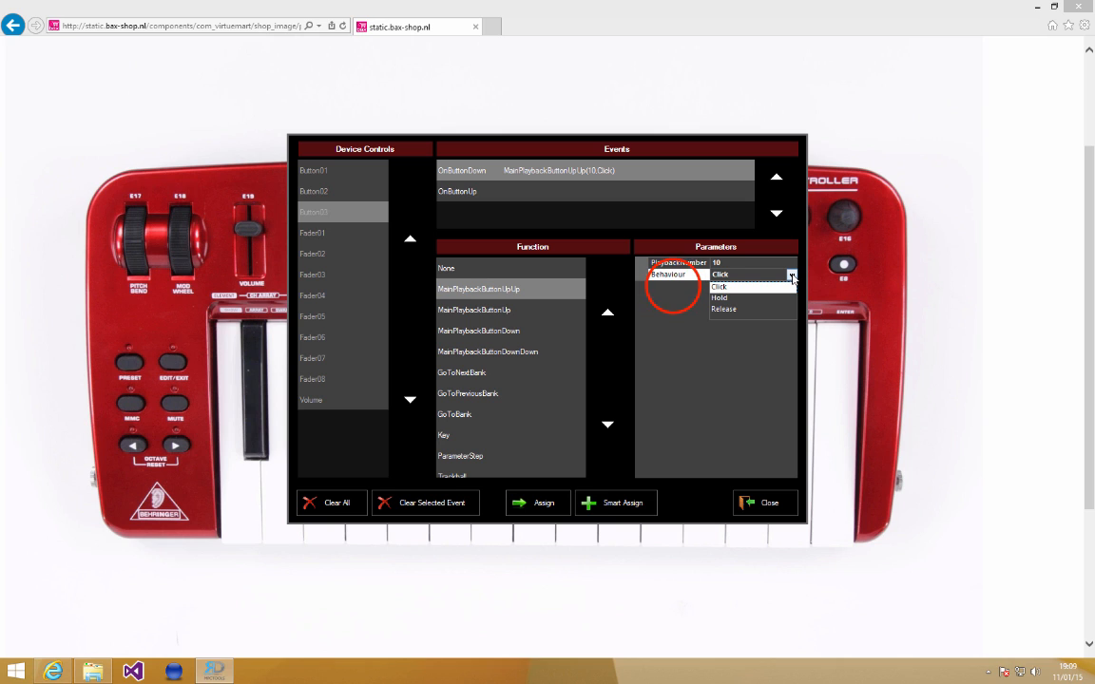
pyautogui.click(790, 275)
pyautogui.click(790, 275)
pyautogui.click(519, 287)
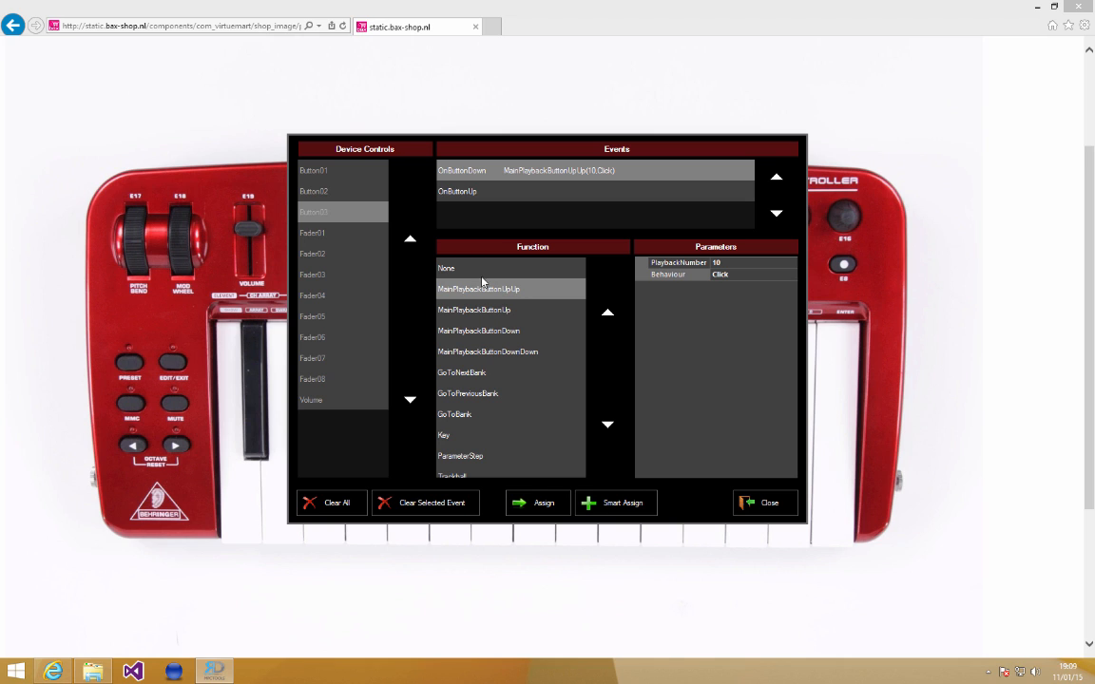
# Assign the Key function with OSCKey MainRelease and Click behaviour to Button02's OnButtonDown event.
pyautogui.click(323, 175)
pyautogui.click(317, 191)
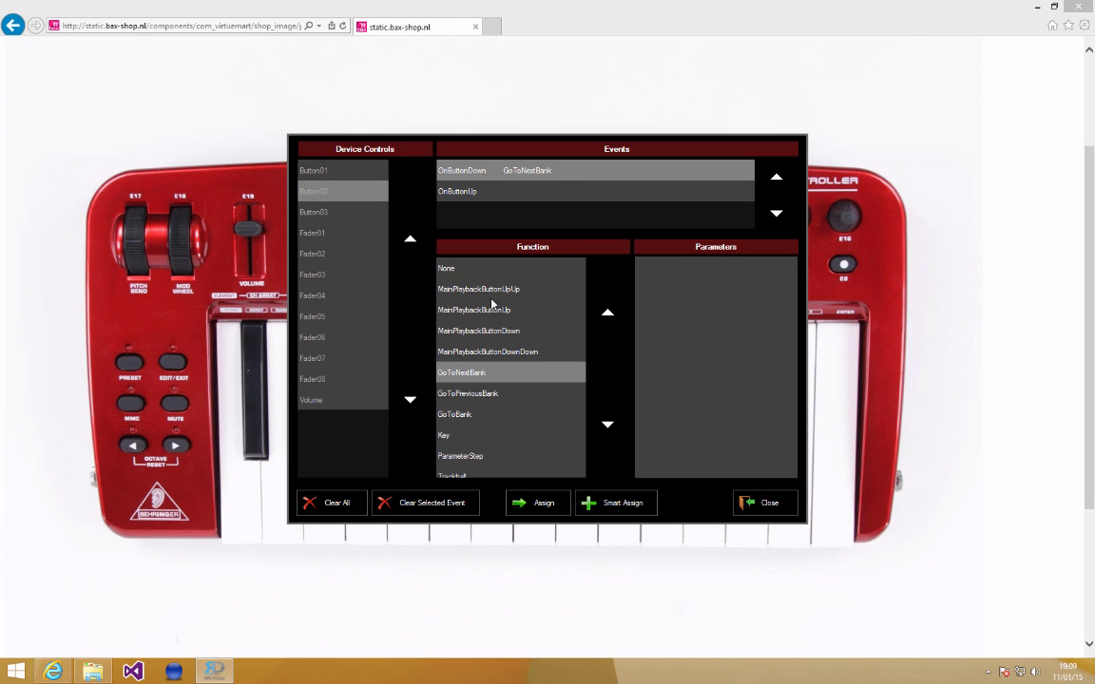
pyautogui.click(454, 438)
pyautogui.click(457, 440)
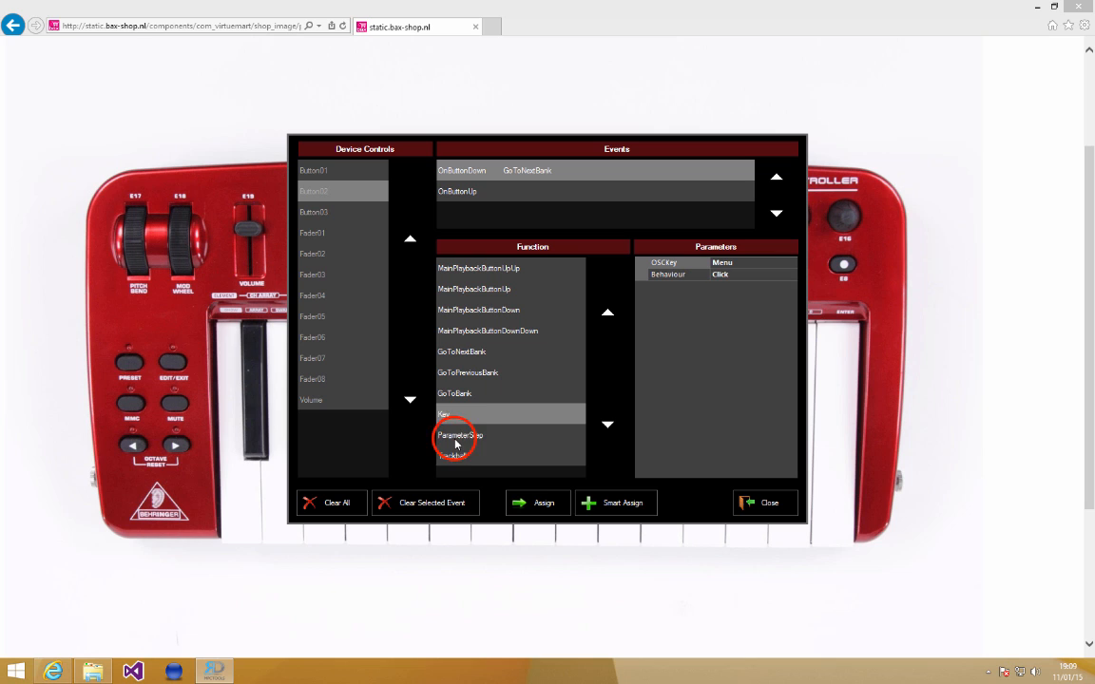
pyautogui.click(741, 262)
pyautogui.click(790, 263)
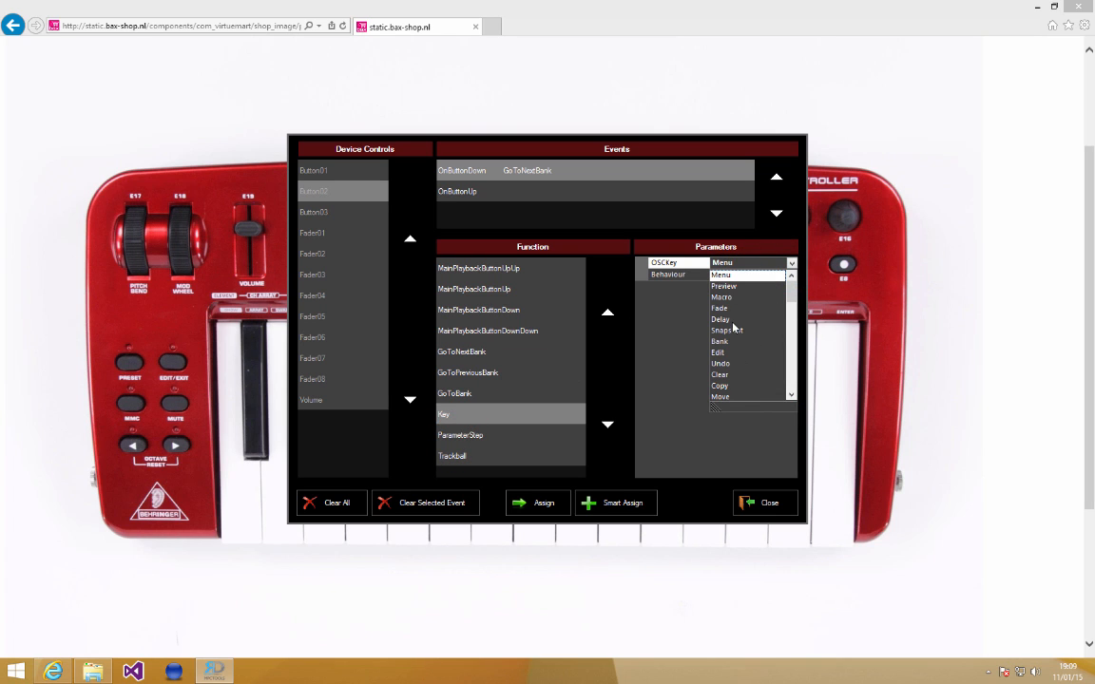
pyautogui.scroll(-3, 734, 332)
pyautogui.scroll(-5, 734, 332)
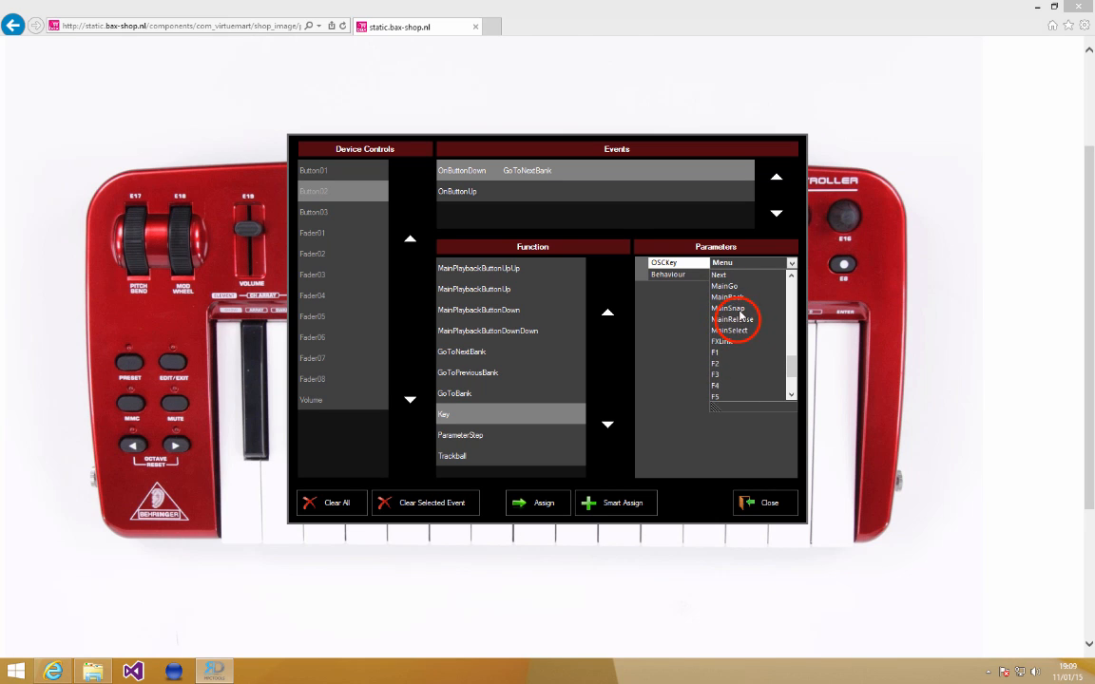
pyautogui.click(732, 343)
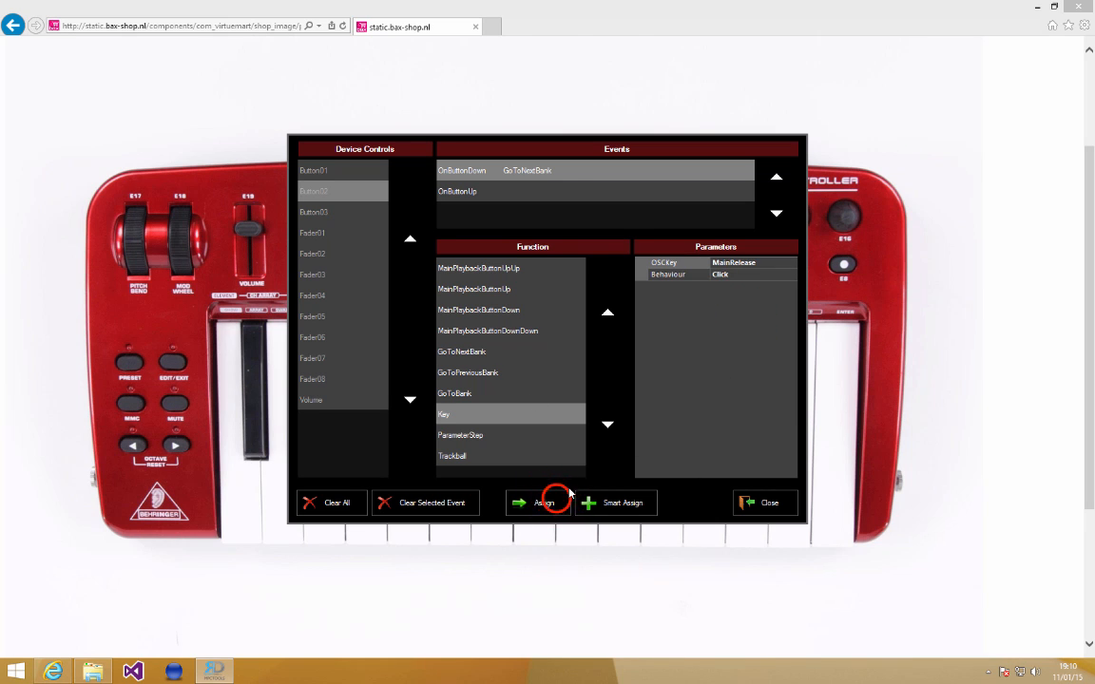
pyautogui.click(543, 503)
# Compare Button02's assignment with Button03's, and reassign Button02's OnButtonDown Key function with Hold behaviour.
pyautogui.click(342, 211)
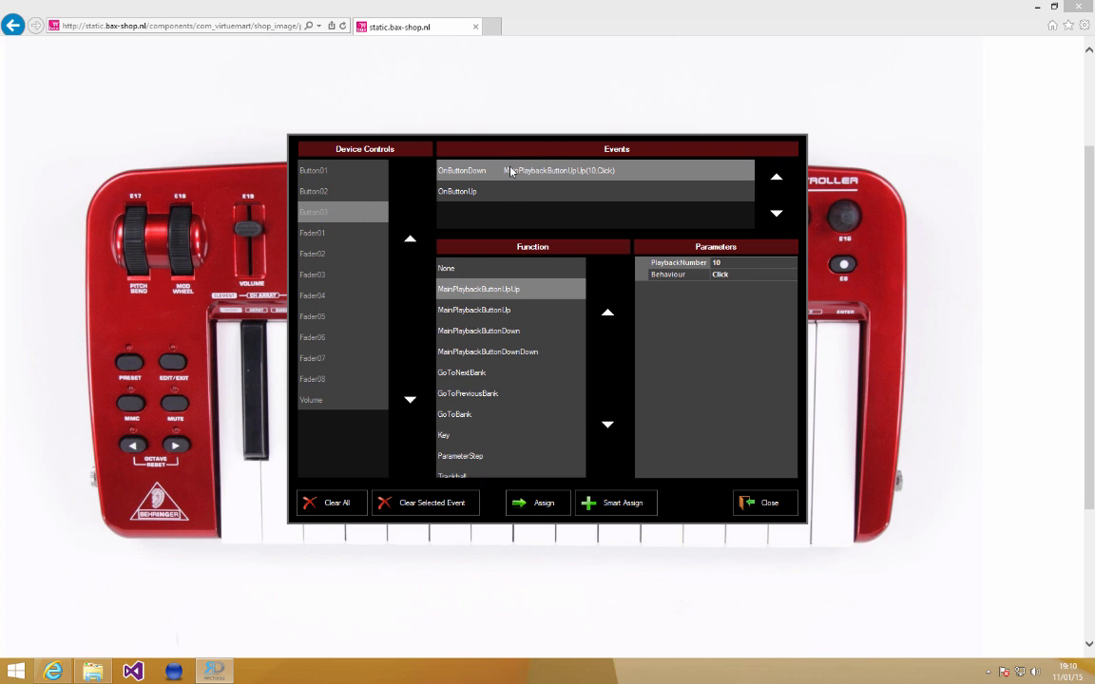
pyautogui.click(320, 191)
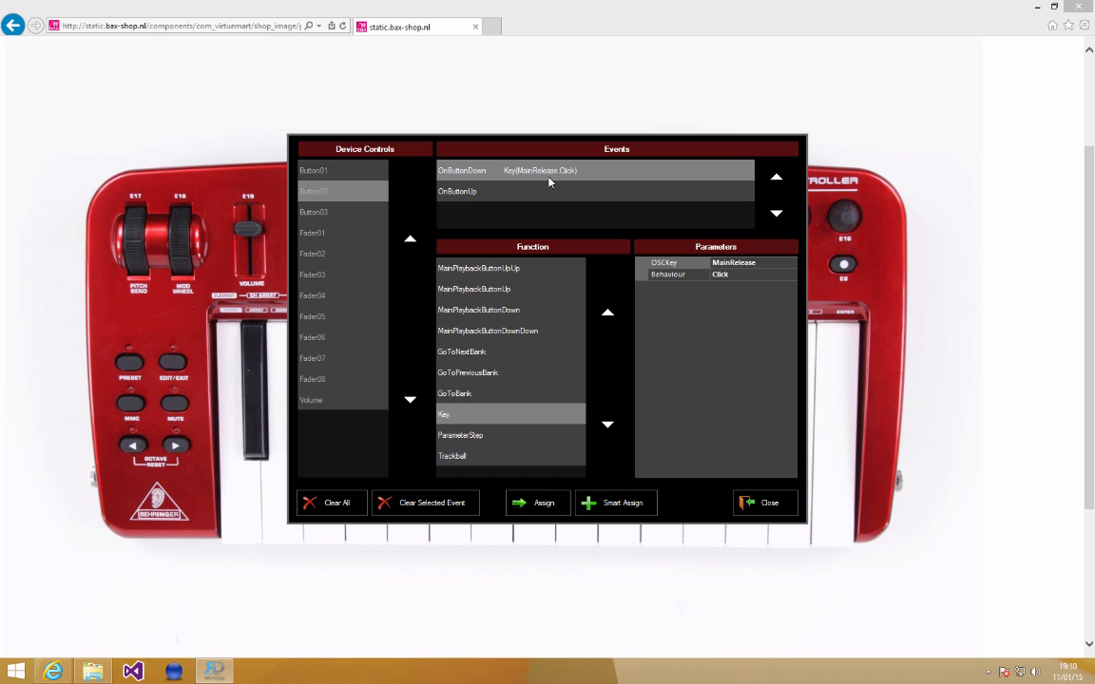
pyautogui.click(336, 214)
pyautogui.click(344, 194)
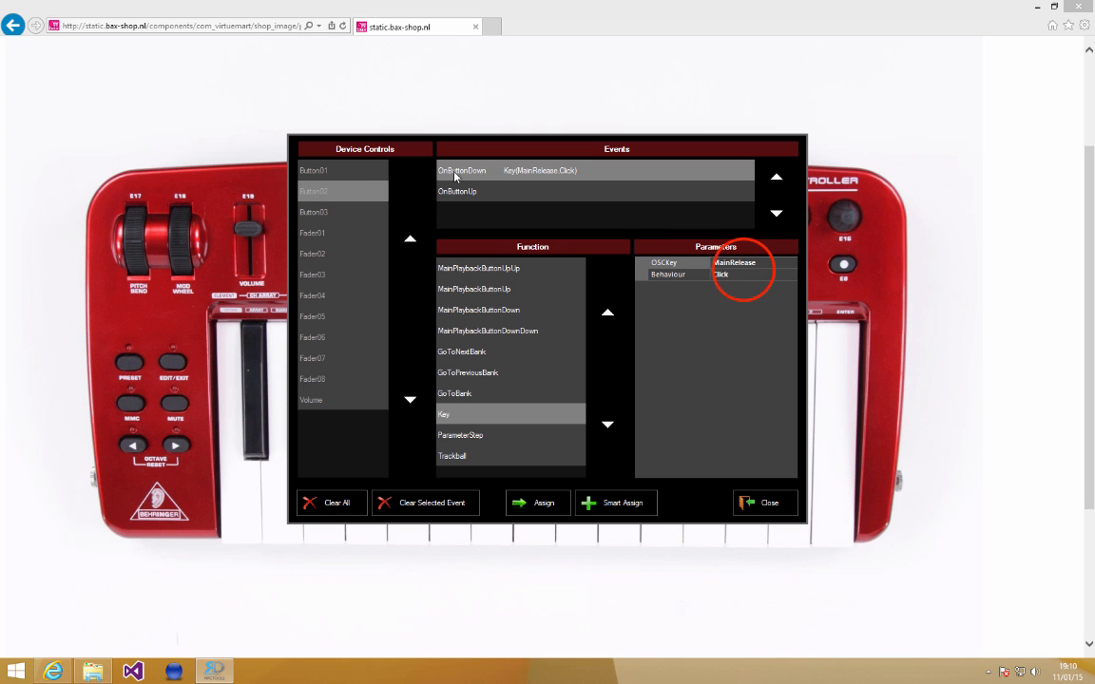
pyautogui.click(743, 273)
pyautogui.click(791, 274)
pyautogui.click(741, 292)
pyautogui.click(538, 503)
# Assign the Key function with OSCKey MainRelease and Release behaviour to Button02's OnButtonUp event, and review the button assignments.
pyautogui.click(561, 194)
pyautogui.click(470, 432)
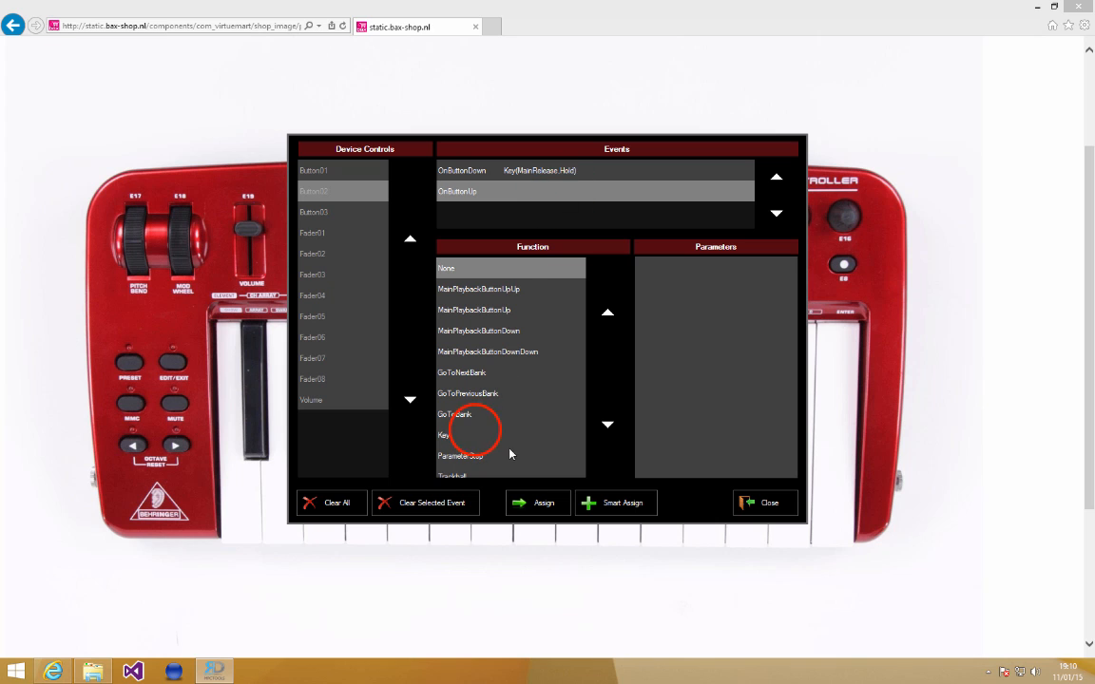
pyautogui.click(746, 274)
pyautogui.click(780, 275)
pyautogui.click(791, 274)
pyautogui.click(725, 309)
pyautogui.click(538, 502)
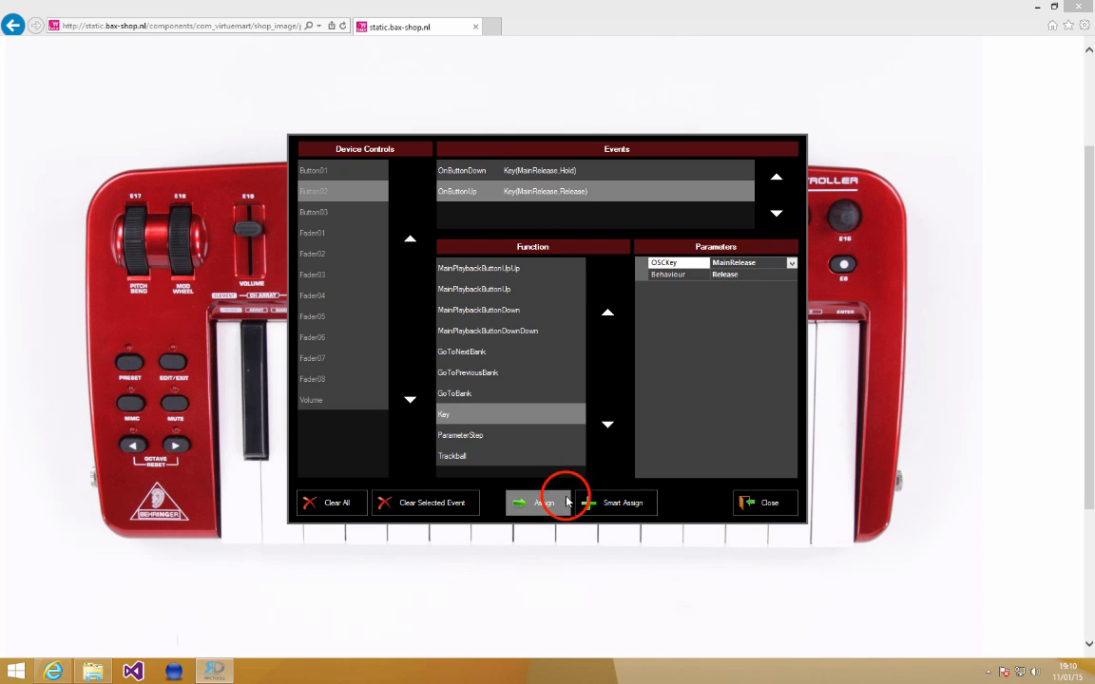
pyautogui.click(513, 171)
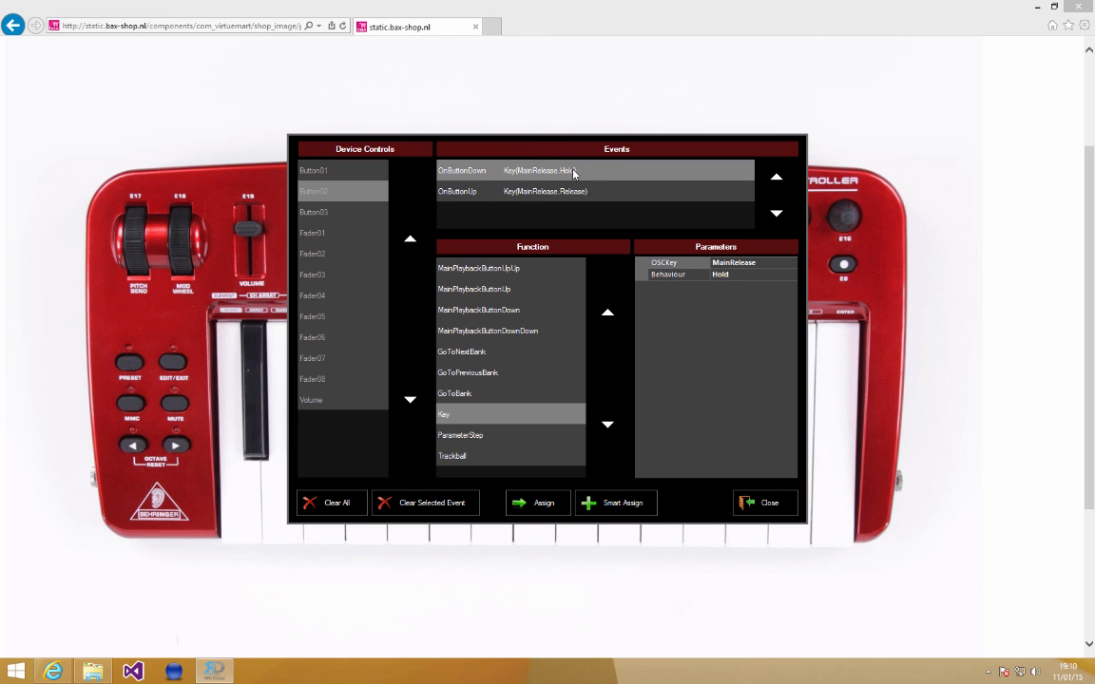
pyautogui.click(508, 191)
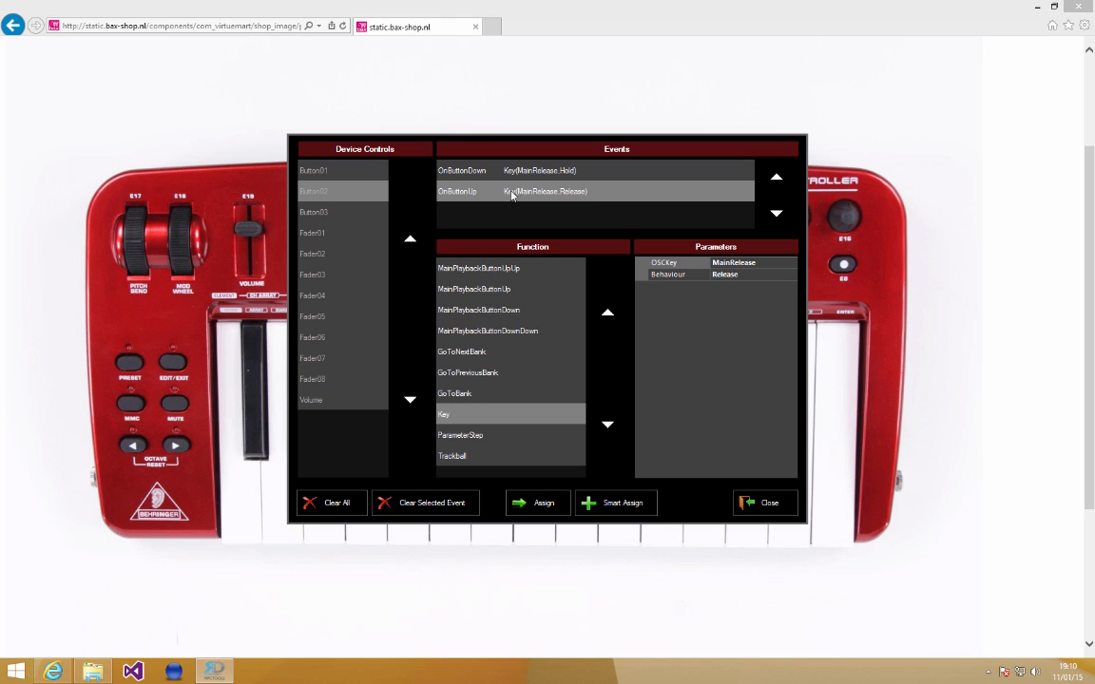
pyautogui.click(320, 211)
pyautogui.click(329, 192)
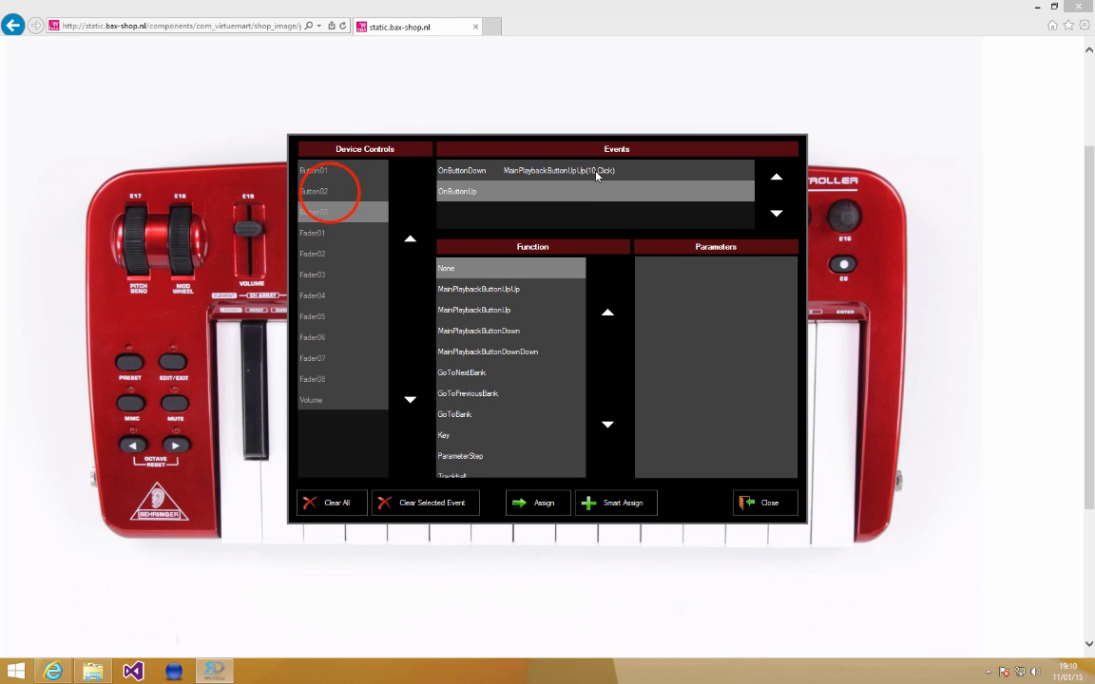
# Review the function assignments of the UMA25S buttons, faders and Volume control, and close the assignments window.
pyautogui.click(319, 217)
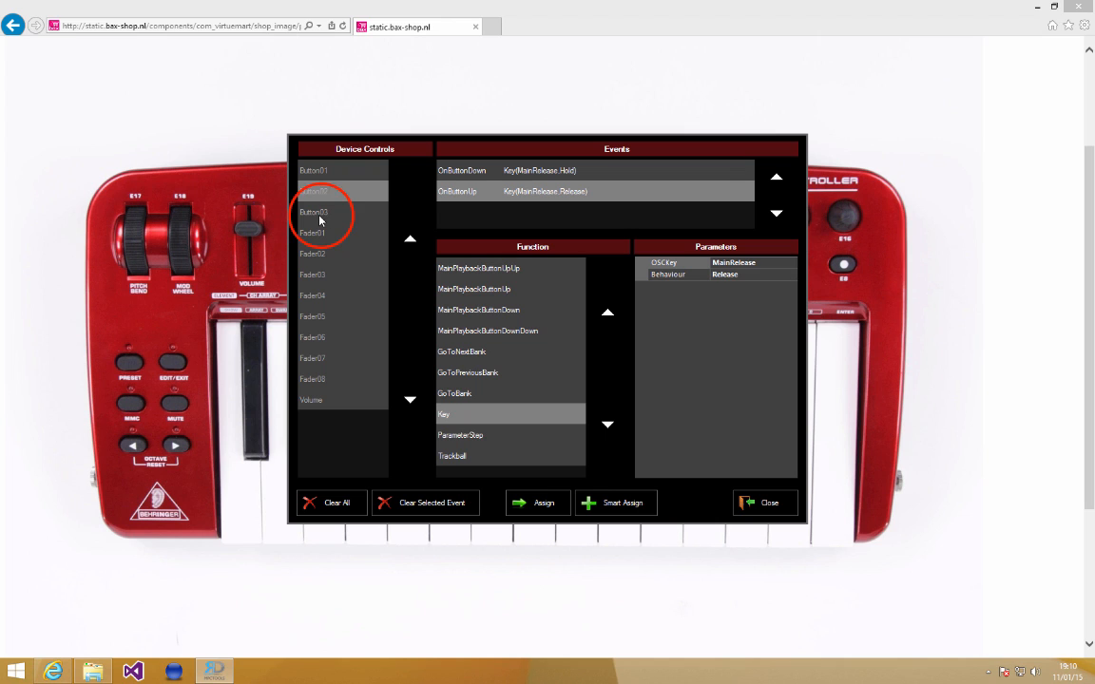
pyautogui.click(320, 193)
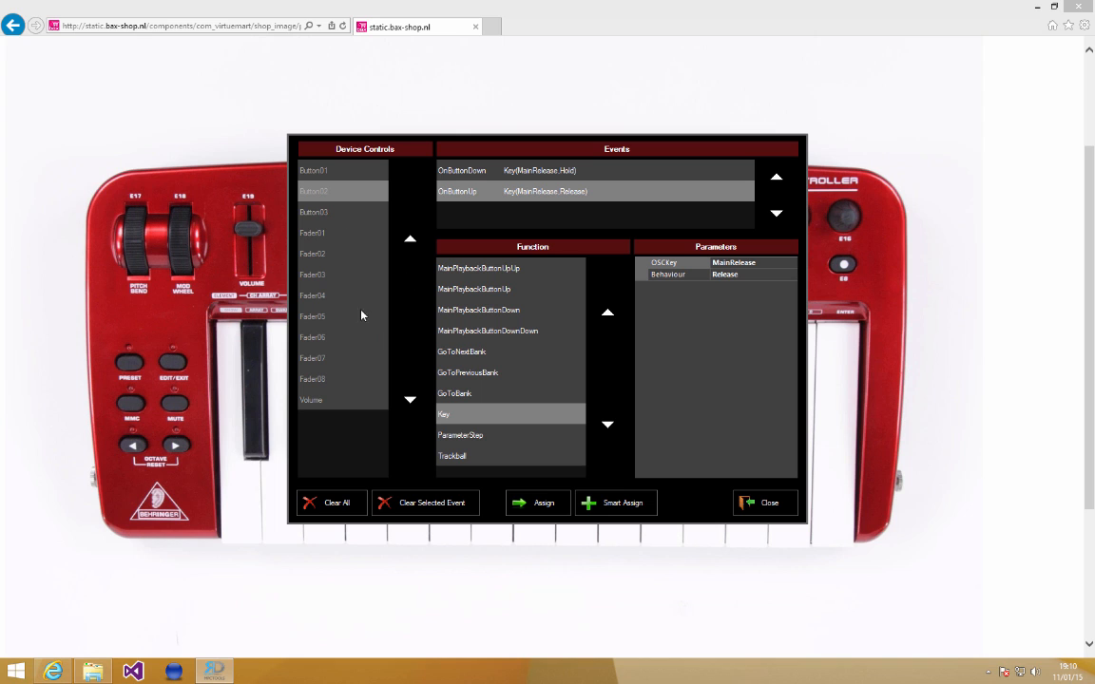
pyautogui.click(319, 254)
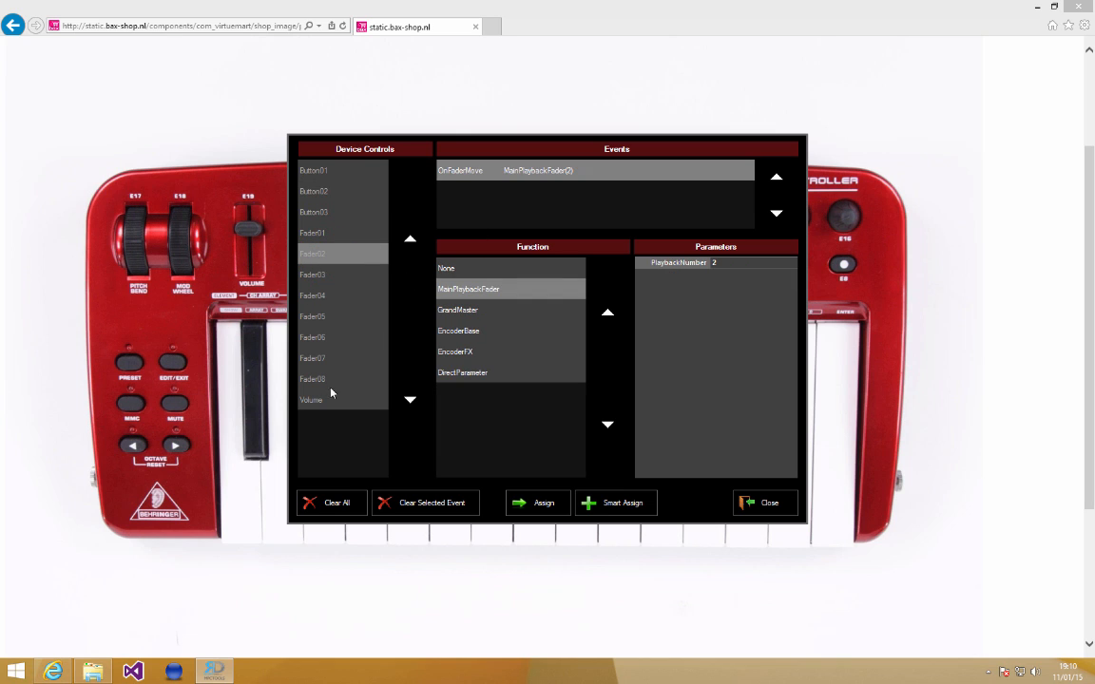
pyautogui.click(324, 172)
pyautogui.click(325, 194)
pyautogui.click(328, 213)
pyautogui.click(328, 234)
pyautogui.click(324, 274)
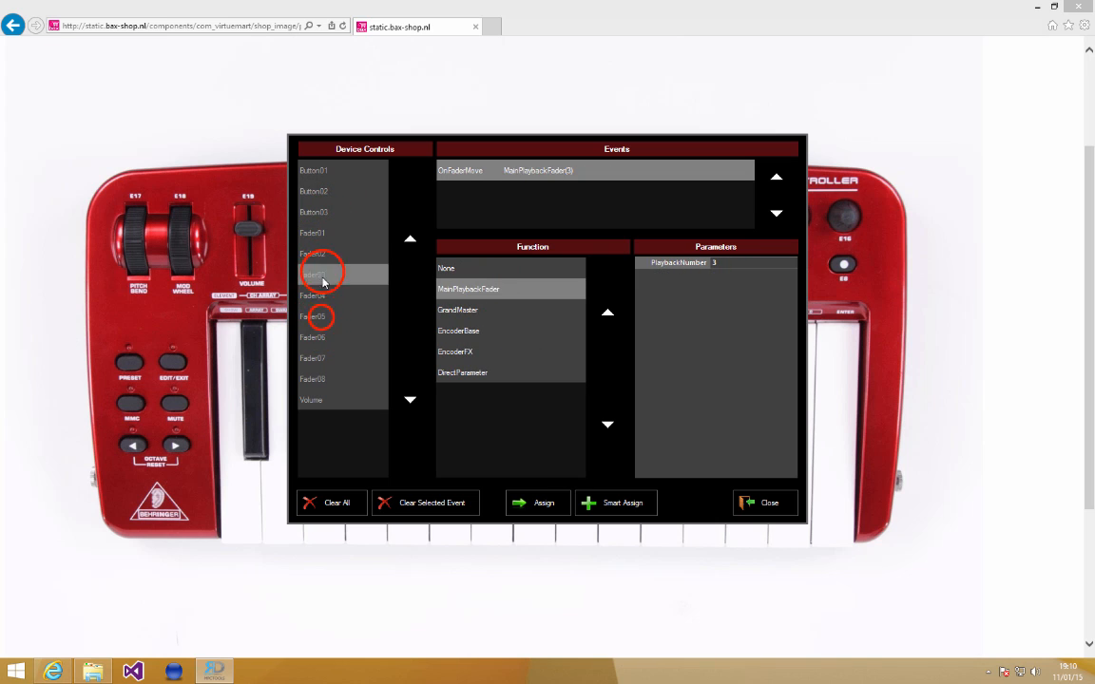
pyautogui.click(322, 316)
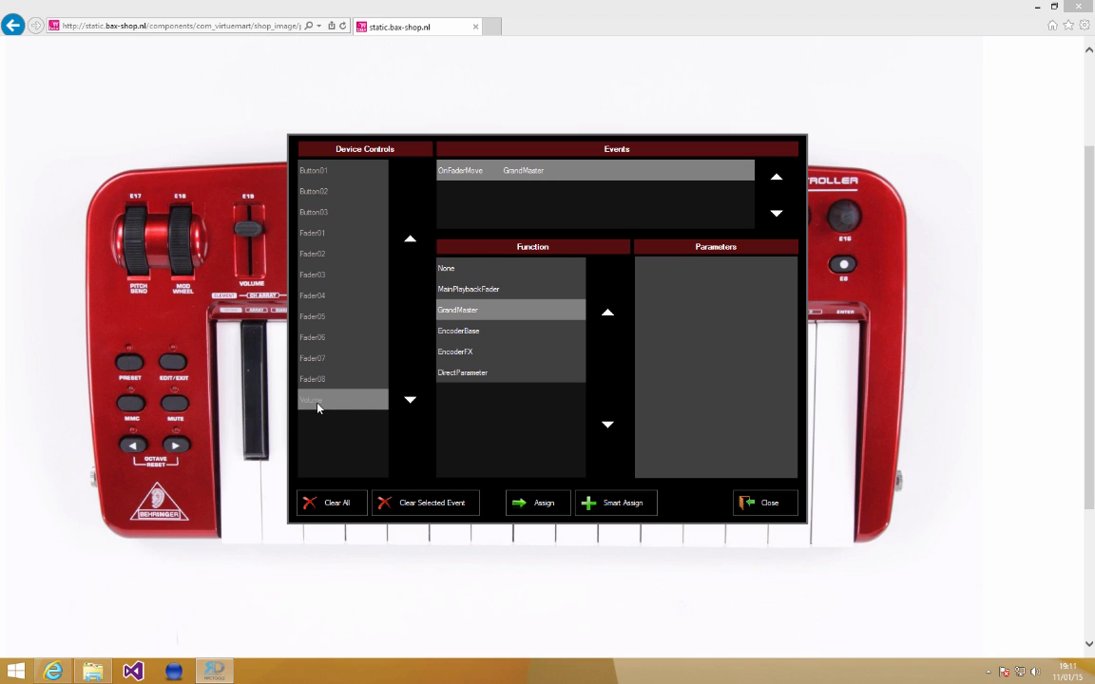
pyautogui.click(750, 503)
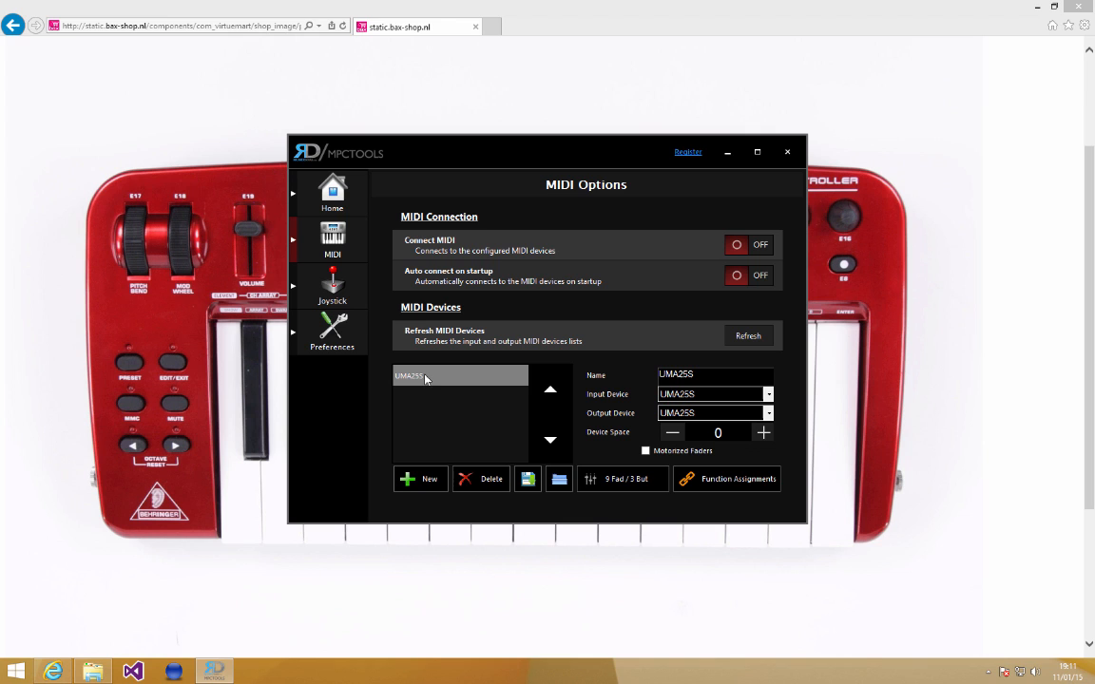
# Check the UMA25S's list of defined faders and buttons, and its function assignments once more.
pyautogui.click(621, 480)
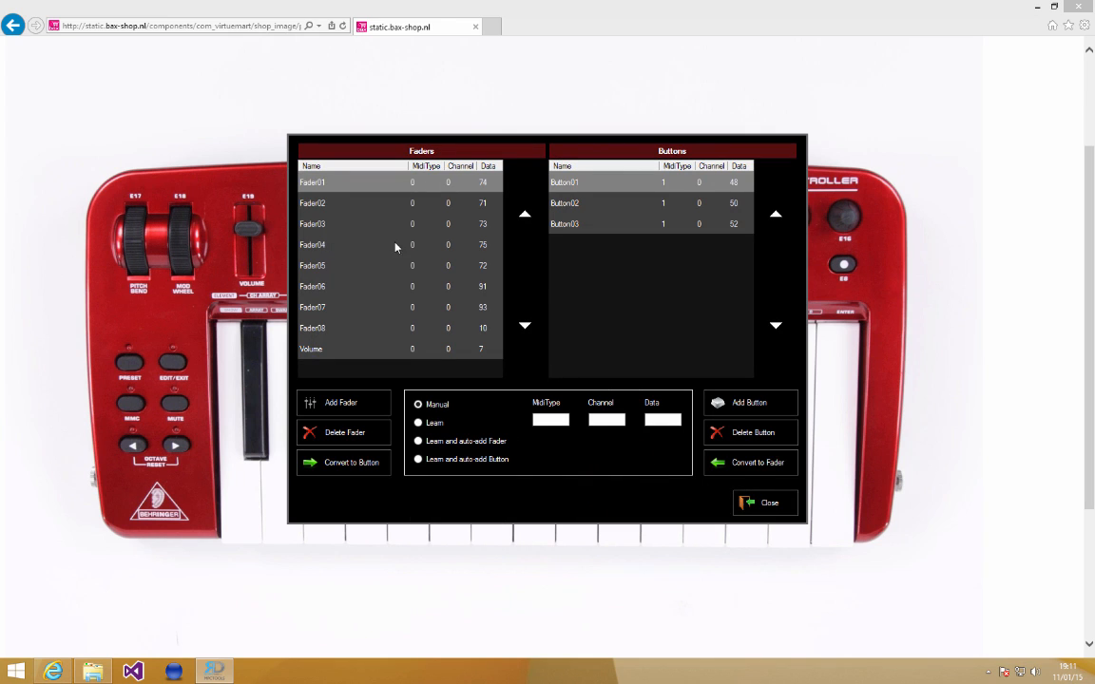
pyautogui.click(767, 502)
pyautogui.click(726, 480)
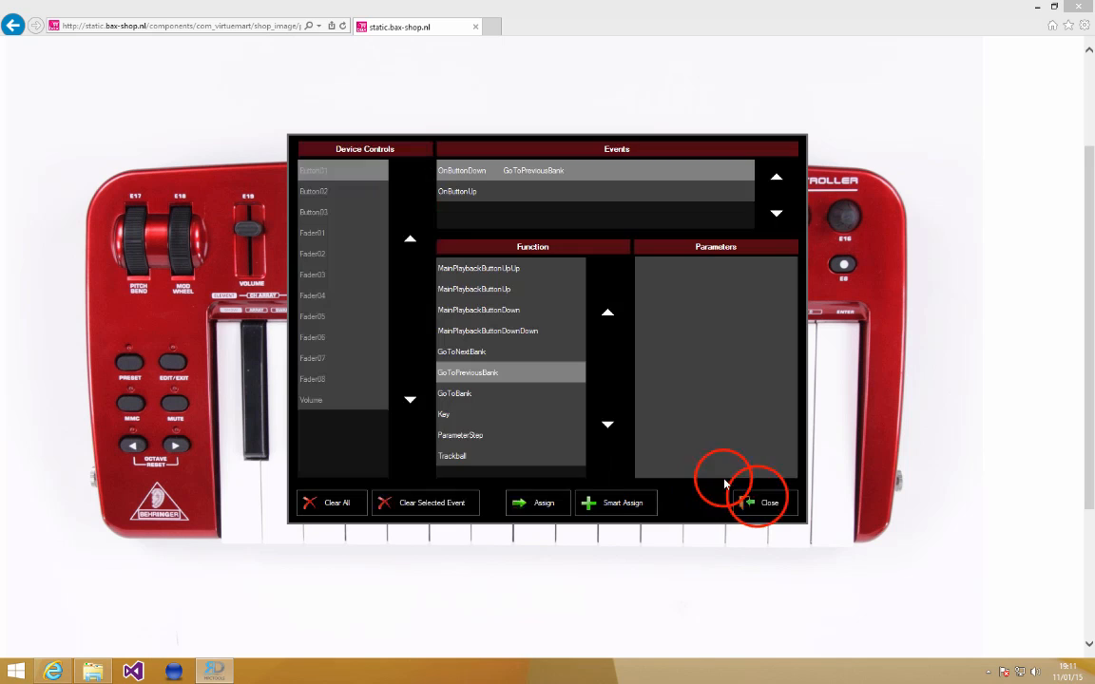
pyautogui.click(761, 496)
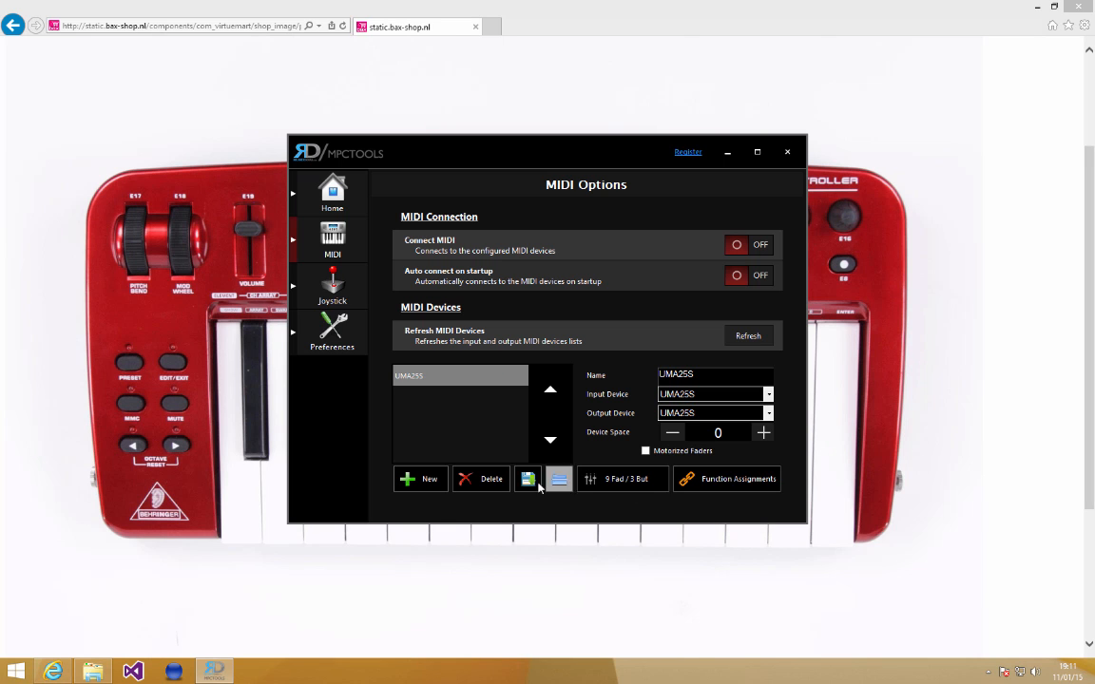
# Start saving the UMA25S device profile and move the Save Device Profile dialog aside.
pyautogui.click(530, 481)
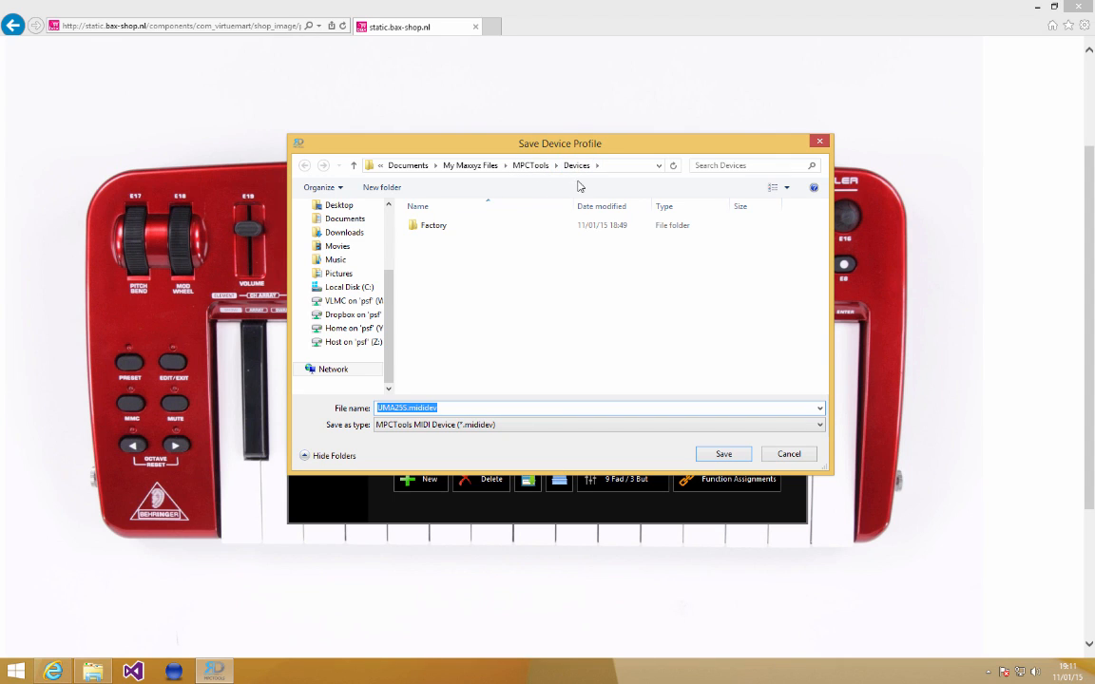
pyautogui.click(403, 408)
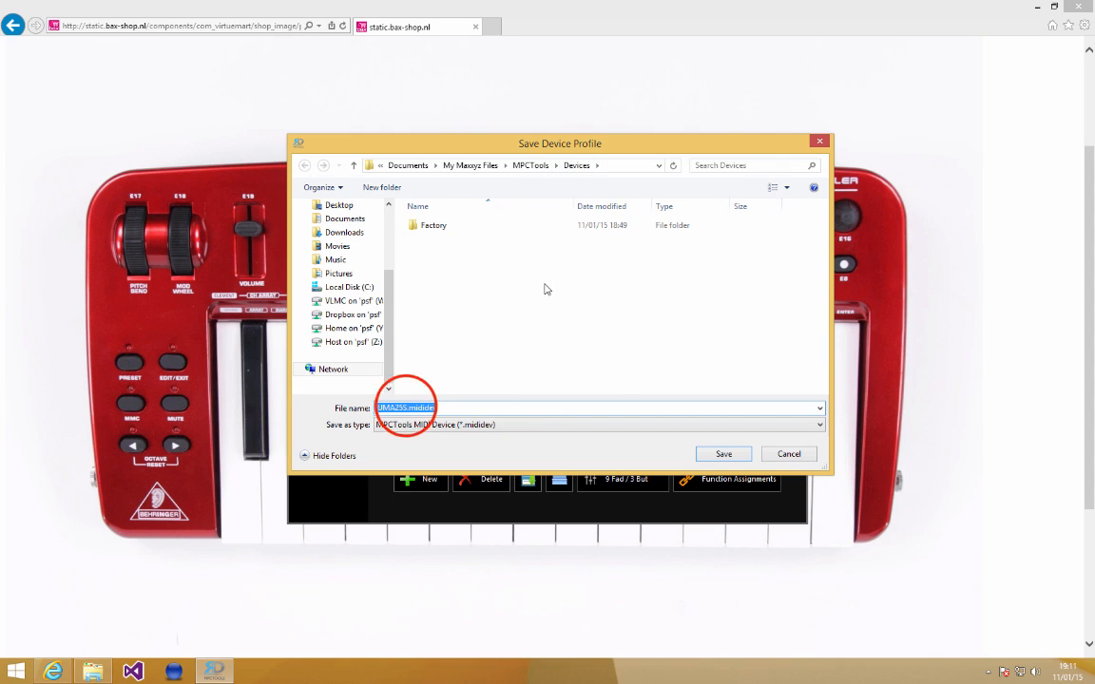
pyautogui.doubleClick(403, 408)
pyautogui.moveTo(568, 143); pyautogui.dragTo(635, 135)
pyautogui.click(734, 48)
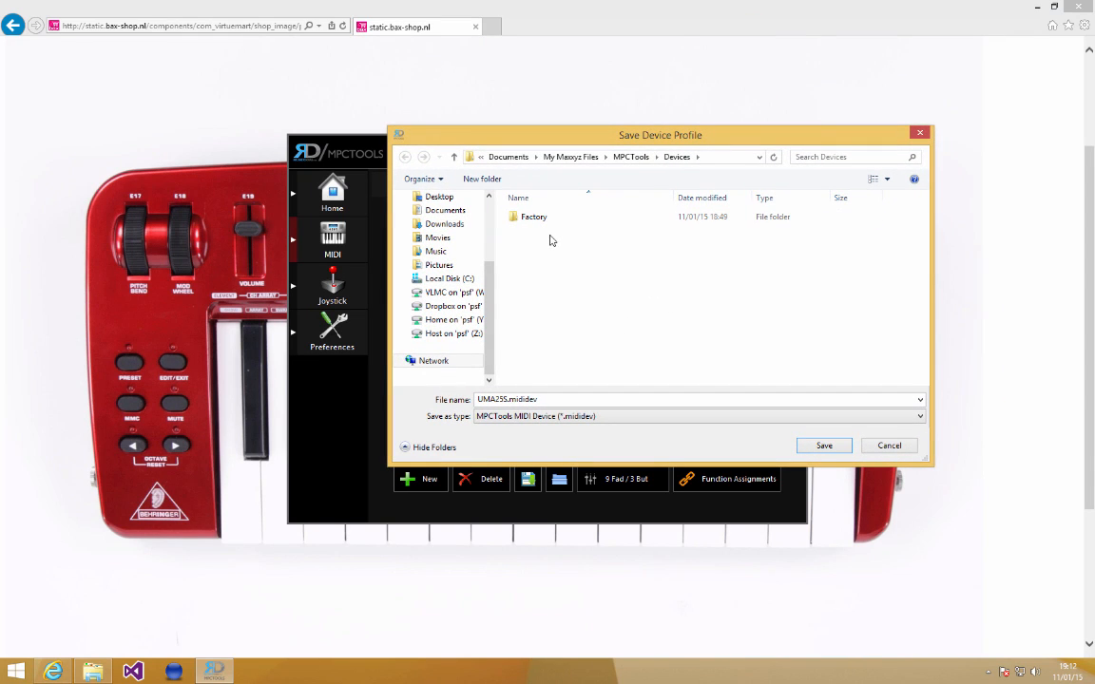
# Look at the contents of the Factory subfolder and return to the Devices folder.
pyautogui.click(538, 221)
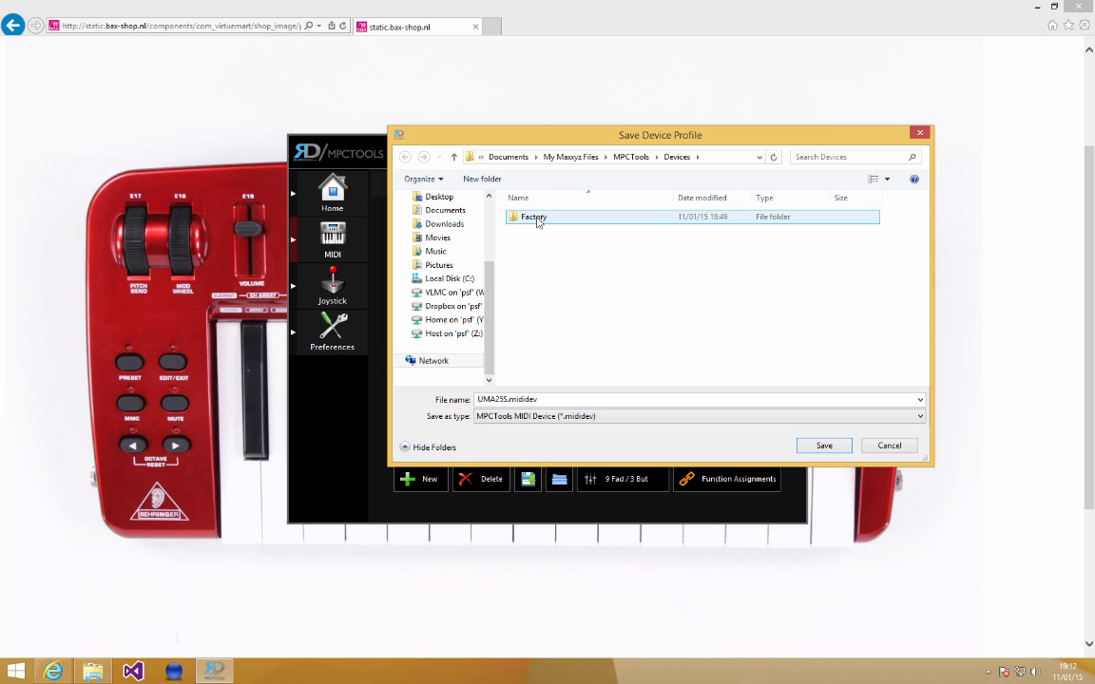
pyautogui.click(538, 221)
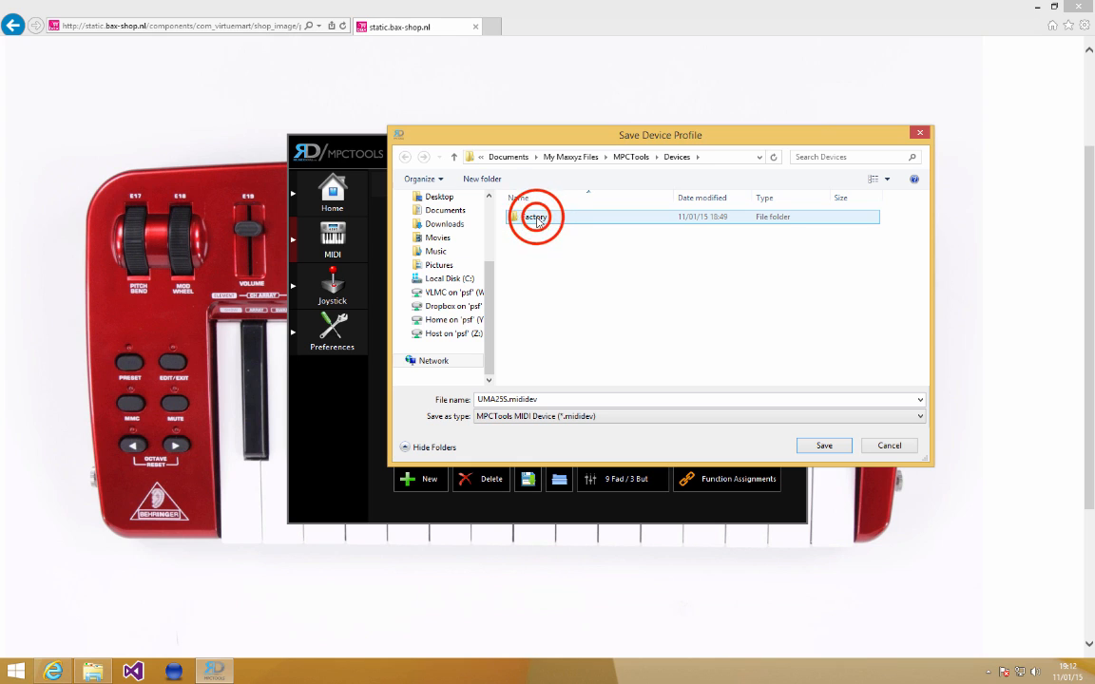
pyautogui.doubleClick(538, 222)
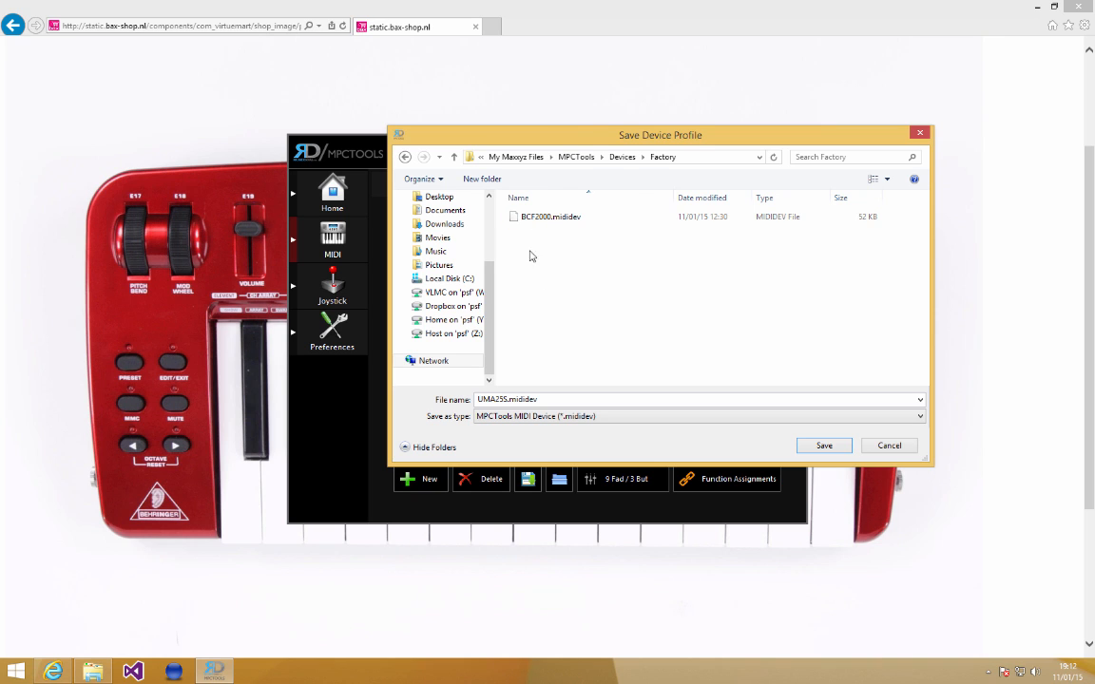
pyautogui.click(622, 157)
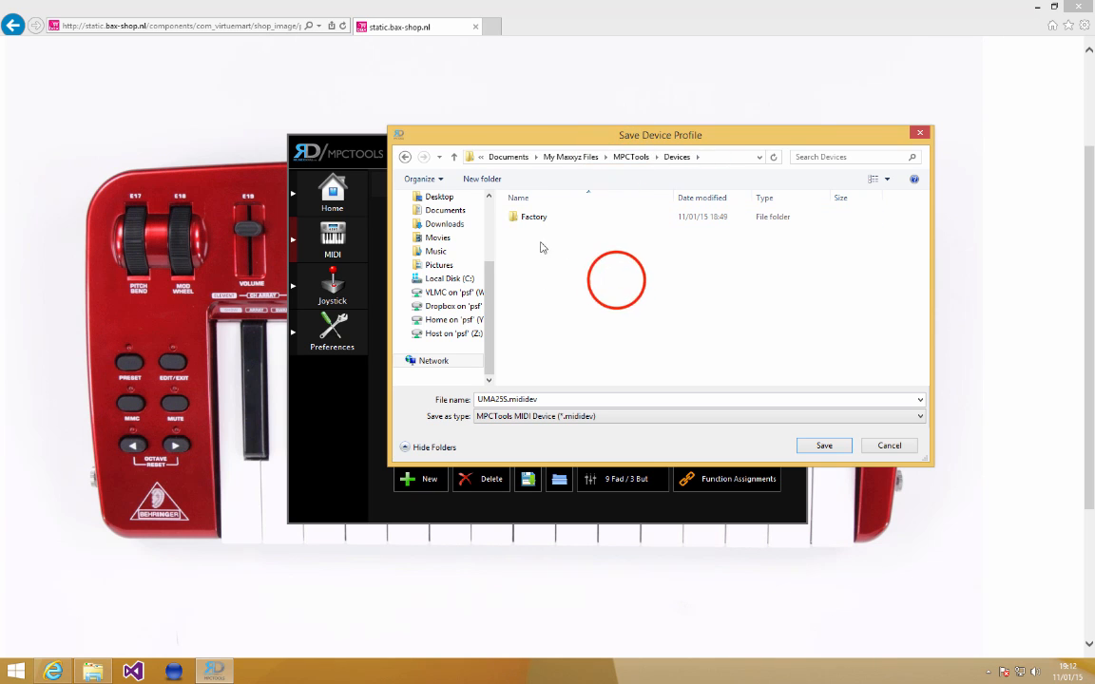
# Save the device profile as UMA25S.mididev in the MPCTools Devices folder.
pyautogui.click(509, 398)
pyautogui.doubleClick(510, 398)
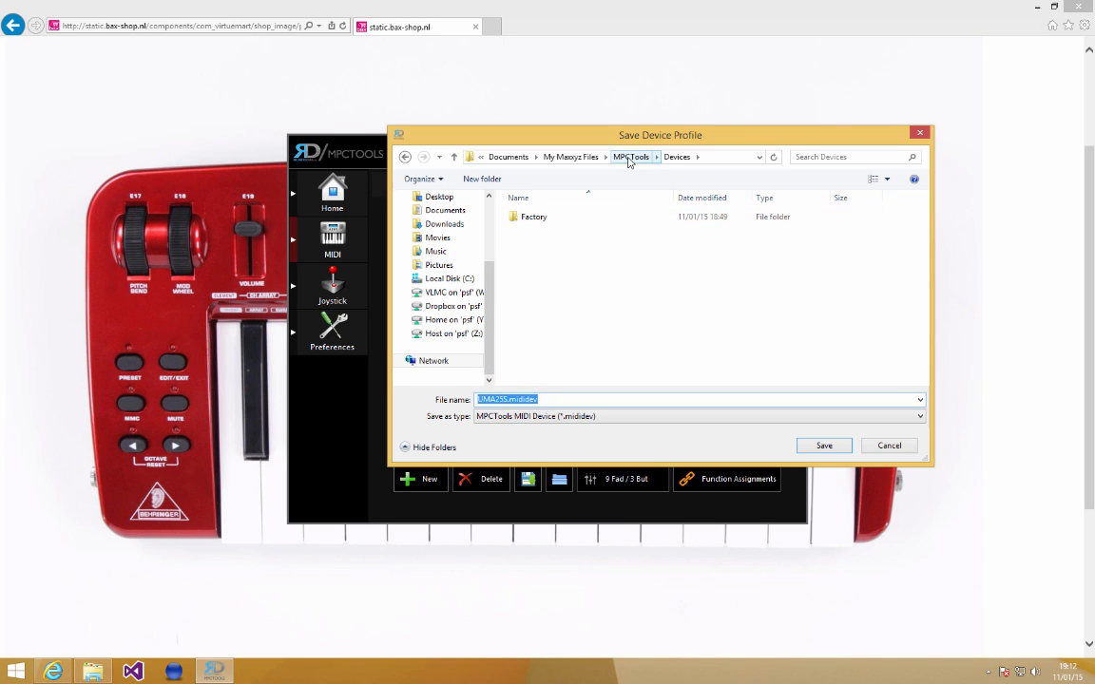
pyautogui.click(542, 269)
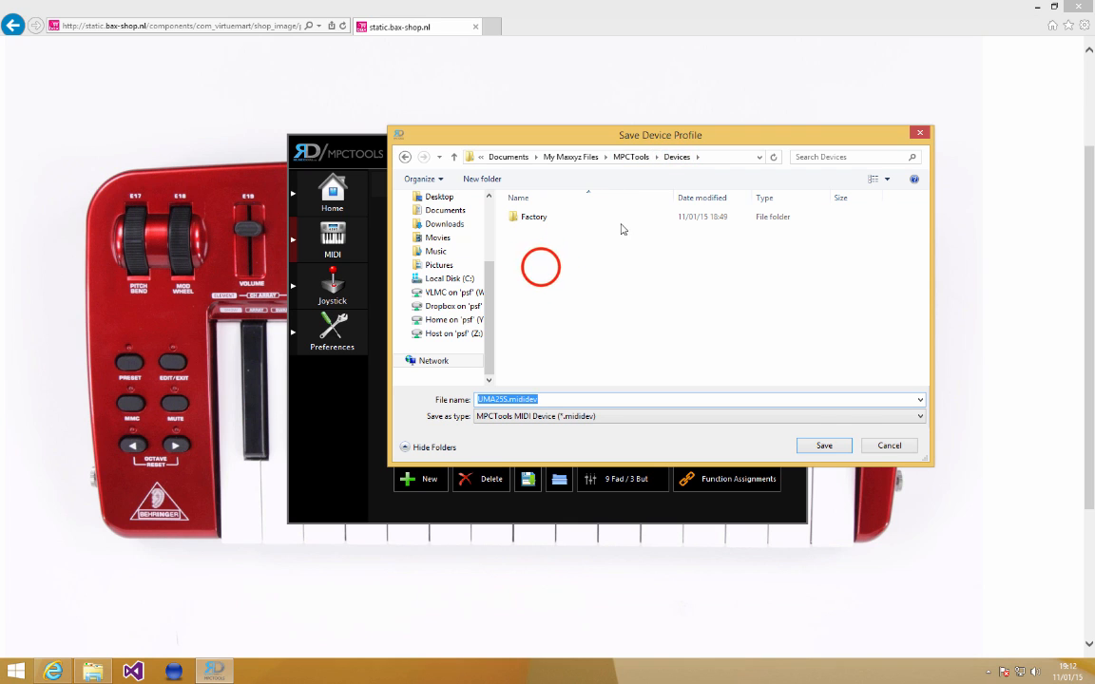
pyautogui.click(824, 445)
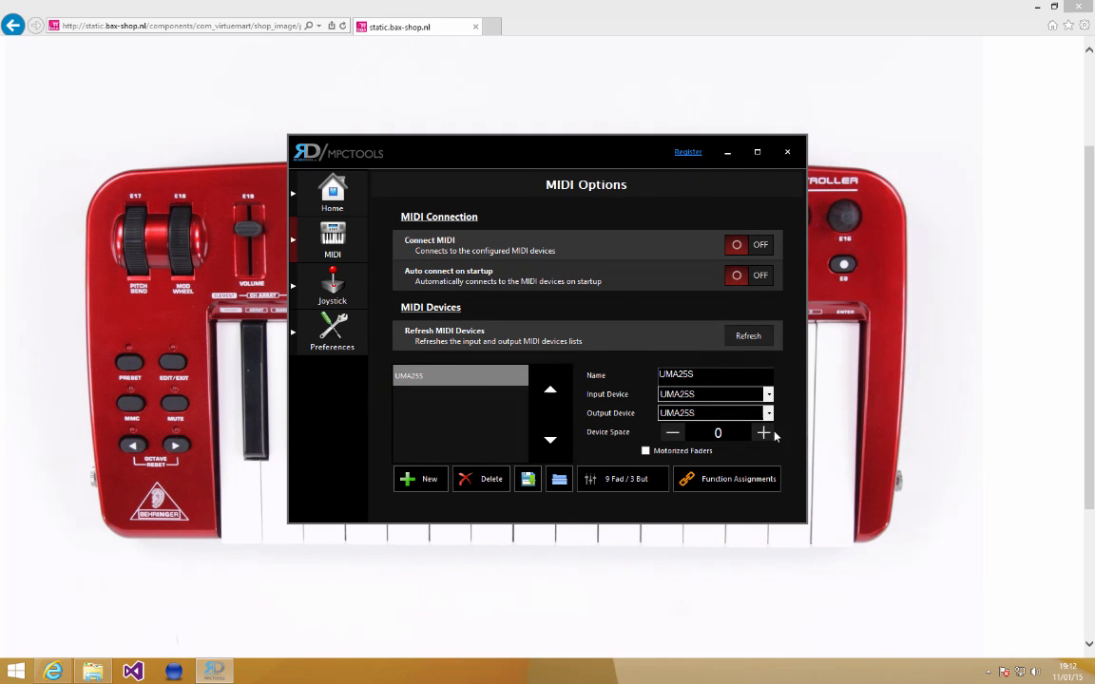
# Delete the UMA25S device from the MIDI devices list and load it back from the saved UMA25S.mididev profile.
pyautogui.click(491, 478)
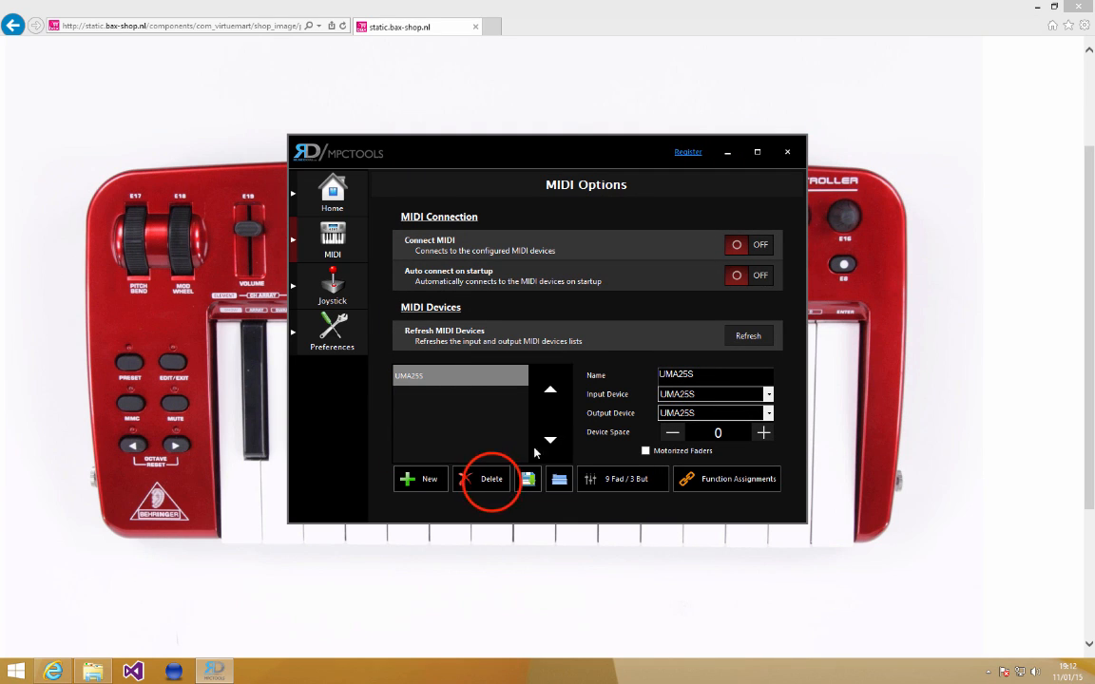
pyautogui.click(558, 479)
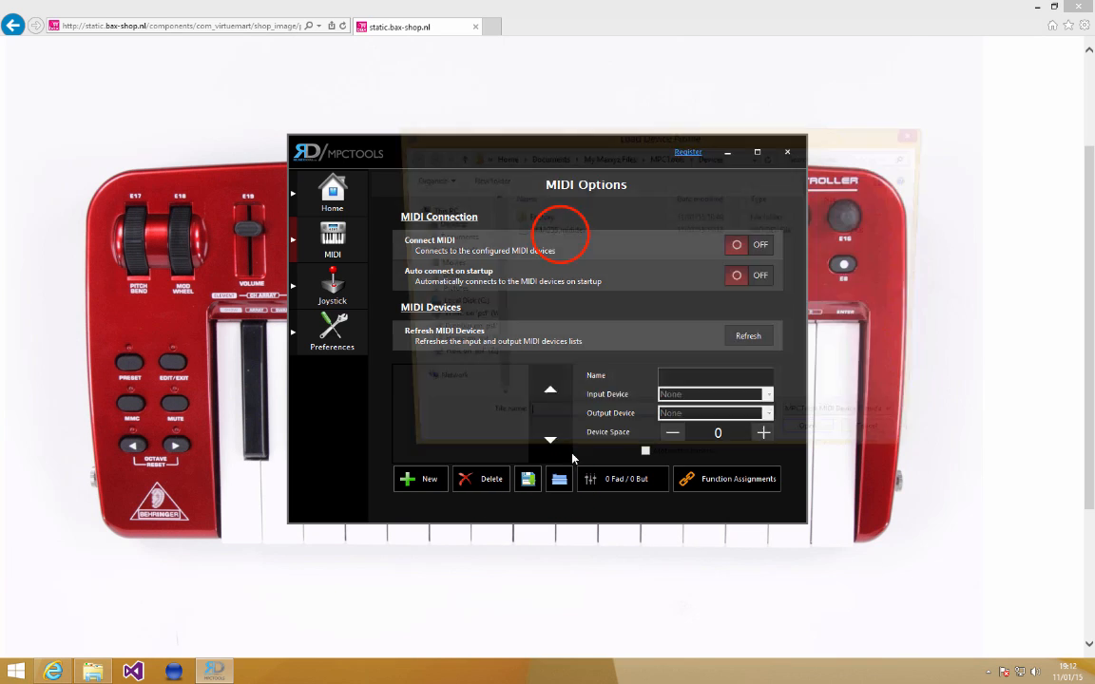
pyautogui.click(560, 231)
pyautogui.click(824, 444)
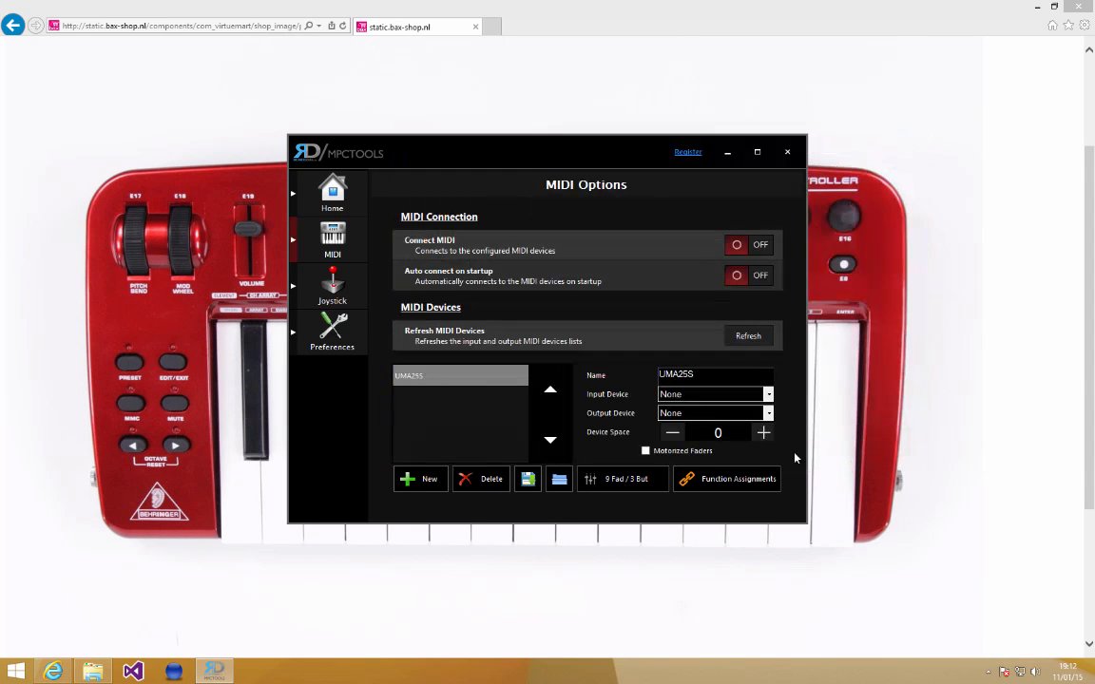
# Set both the Input Device and the Output Device to UMA25S, and check the device's faders and buttons.
pyautogui.click(677, 394)
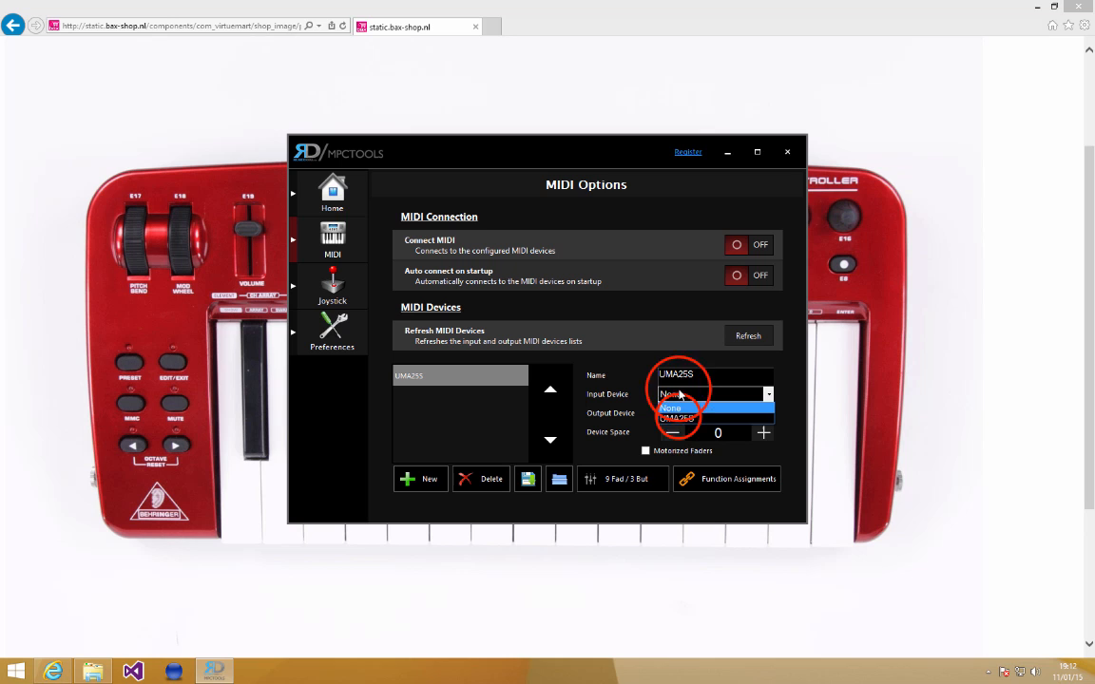
pyautogui.click(679, 419)
pyautogui.click(673, 413)
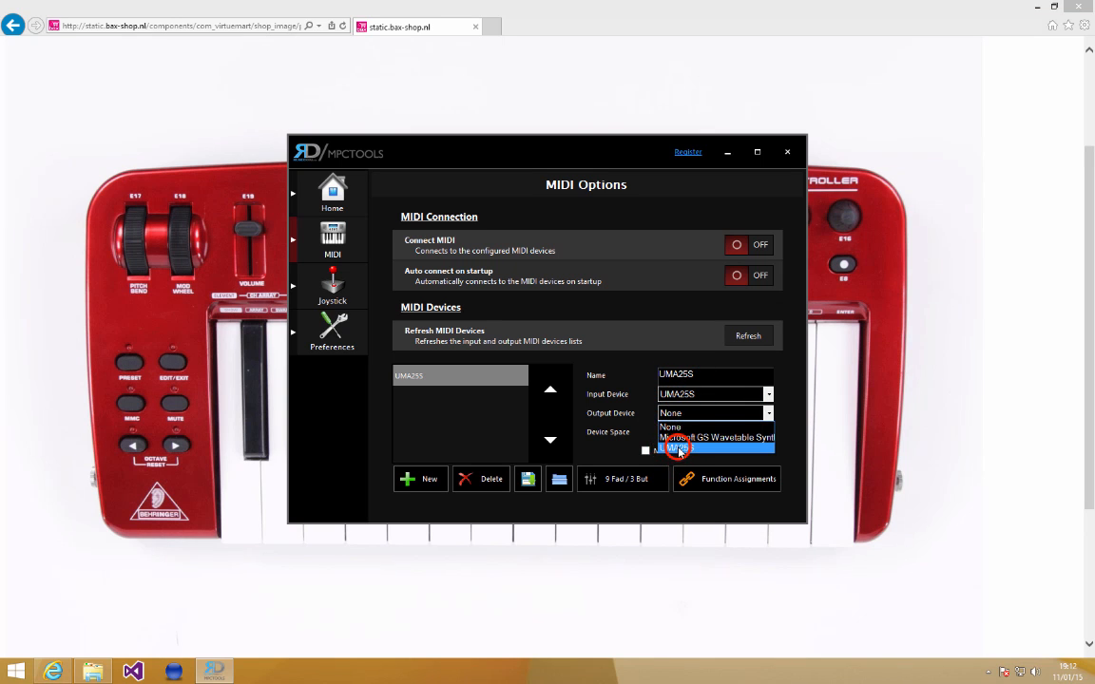
pyautogui.click(678, 448)
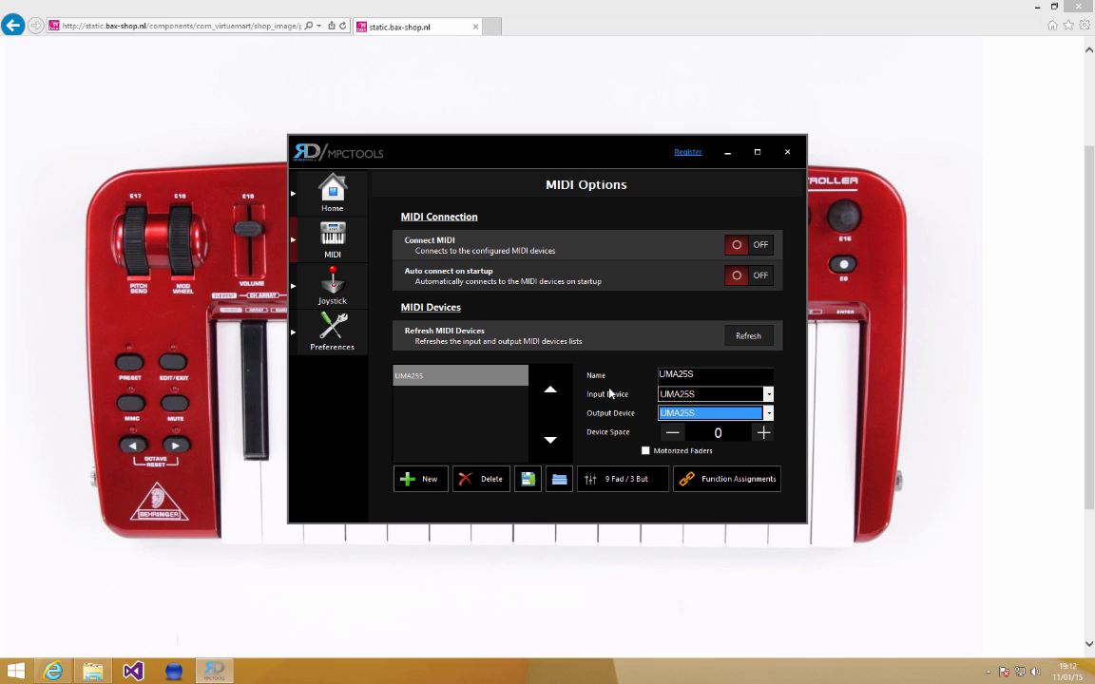
pyautogui.click(619, 482)
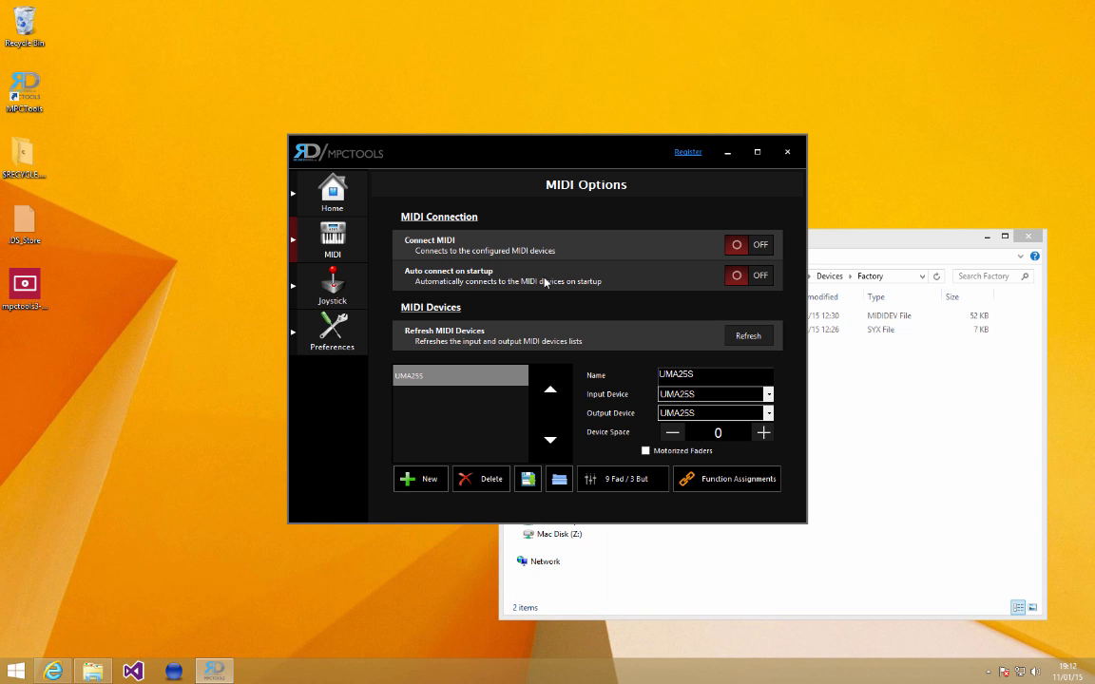
# Return to the Home page, and close MPCTools and the open File Explorer window.
pyautogui.click(894, 382)
pyautogui.click(570, 144)
pyautogui.click(333, 198)
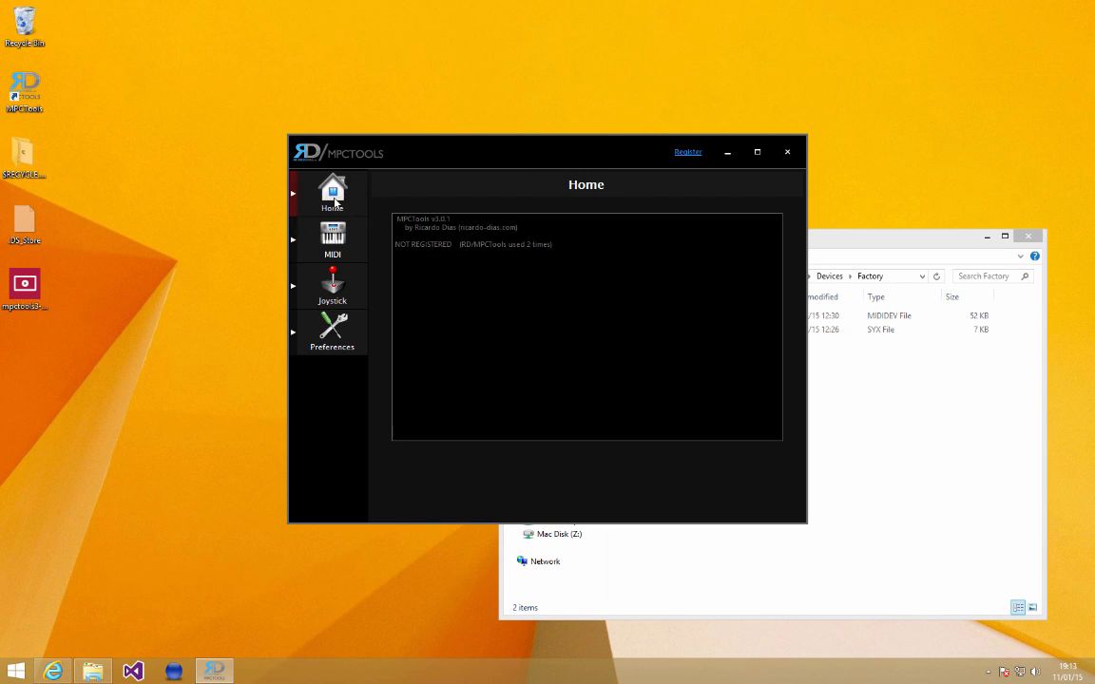
pyautogui.click(787, 151)
pyautogui.click(1027, 236)
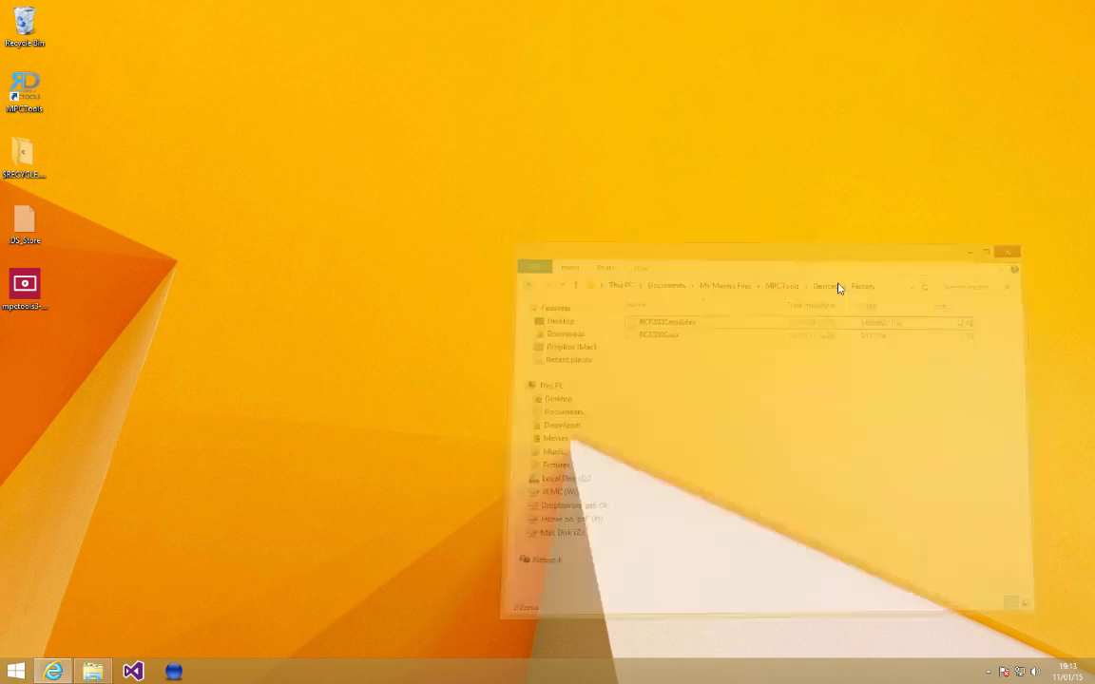
# Launch M-PC, continue the Training 2014 show, and widen the M-PC window over more of the desktop.
pyautogui.click(176, 660)
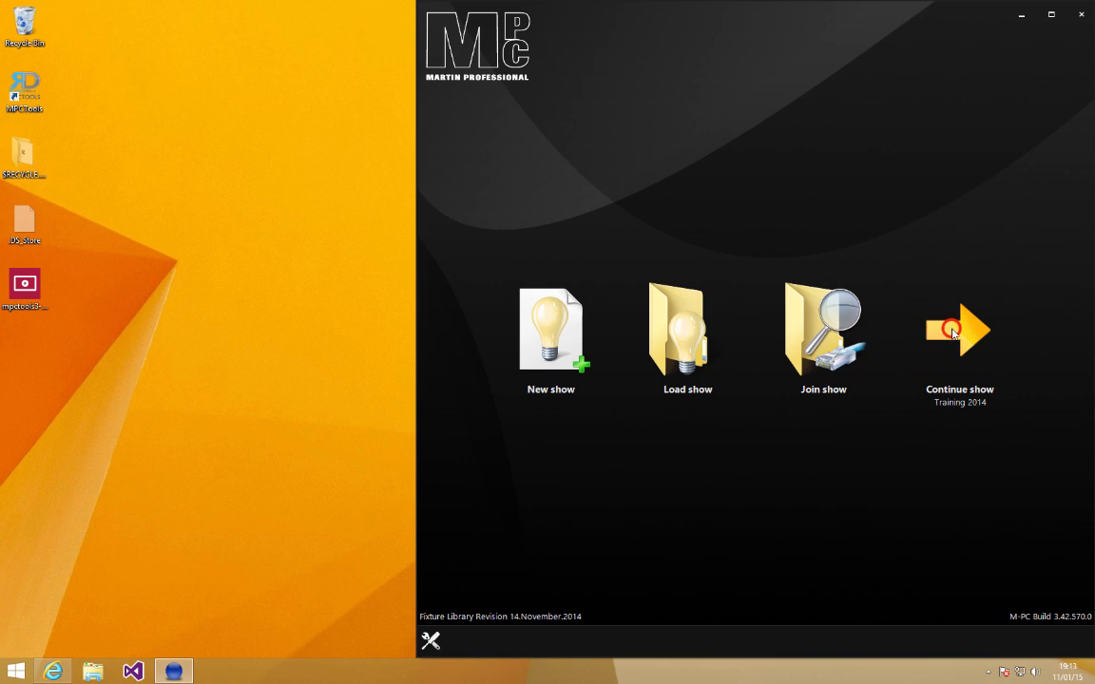
pyautogui.click(953, 333)
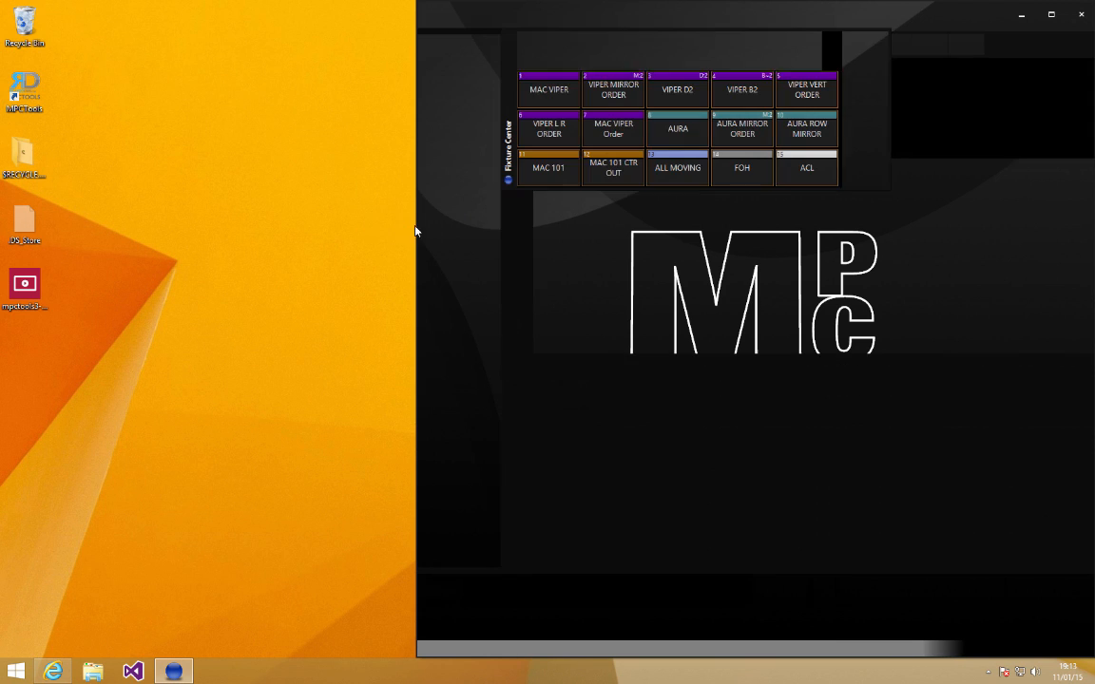
pyautogui.moveTo(416, 232); pyautogui.dragTo(203, 229)
# Restart MPCTools and agree to disable the running MaxExtMIDI service.
pyautogui.doubleClick(24, 95)
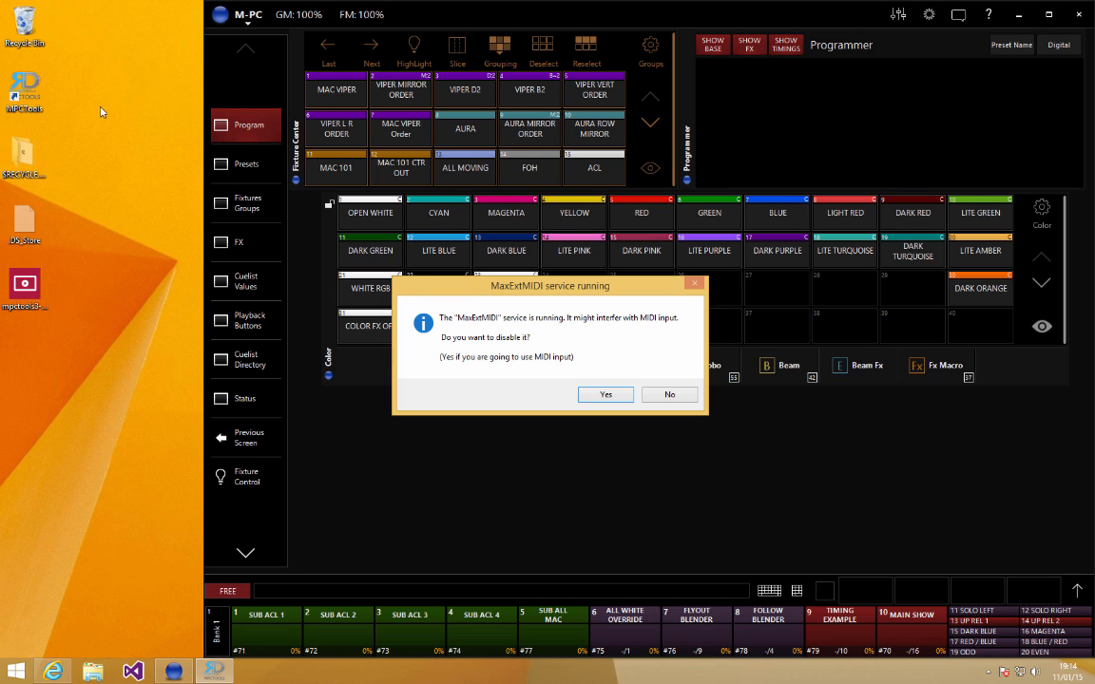
pyautogui.click(606, 396)
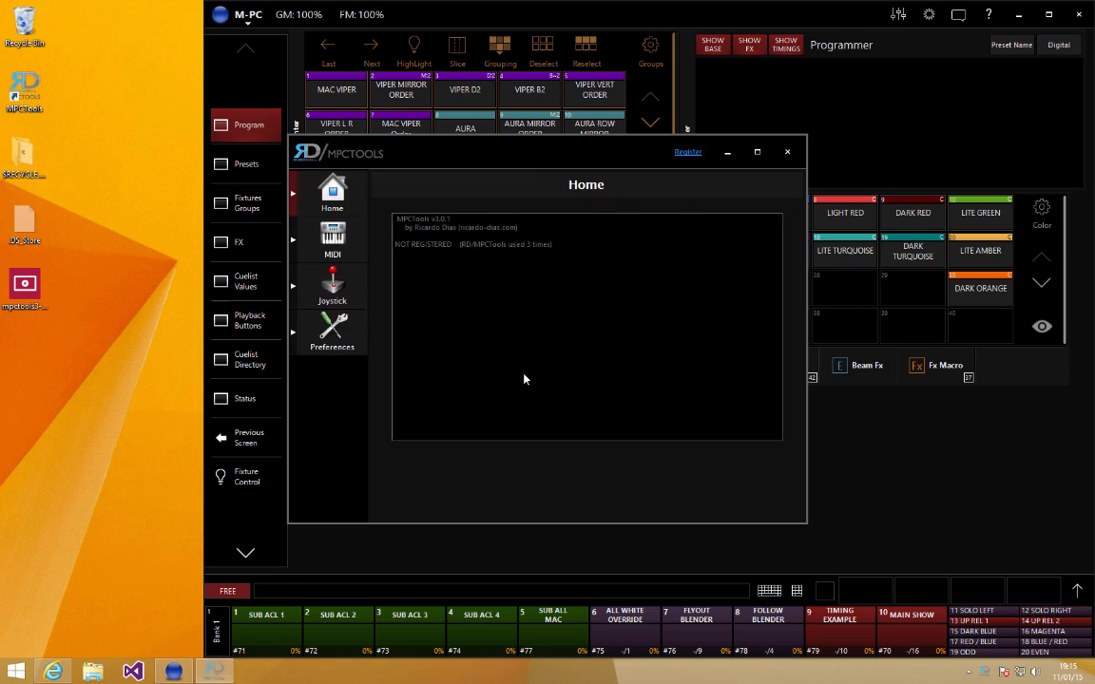
pyautogui.click(646, 182)
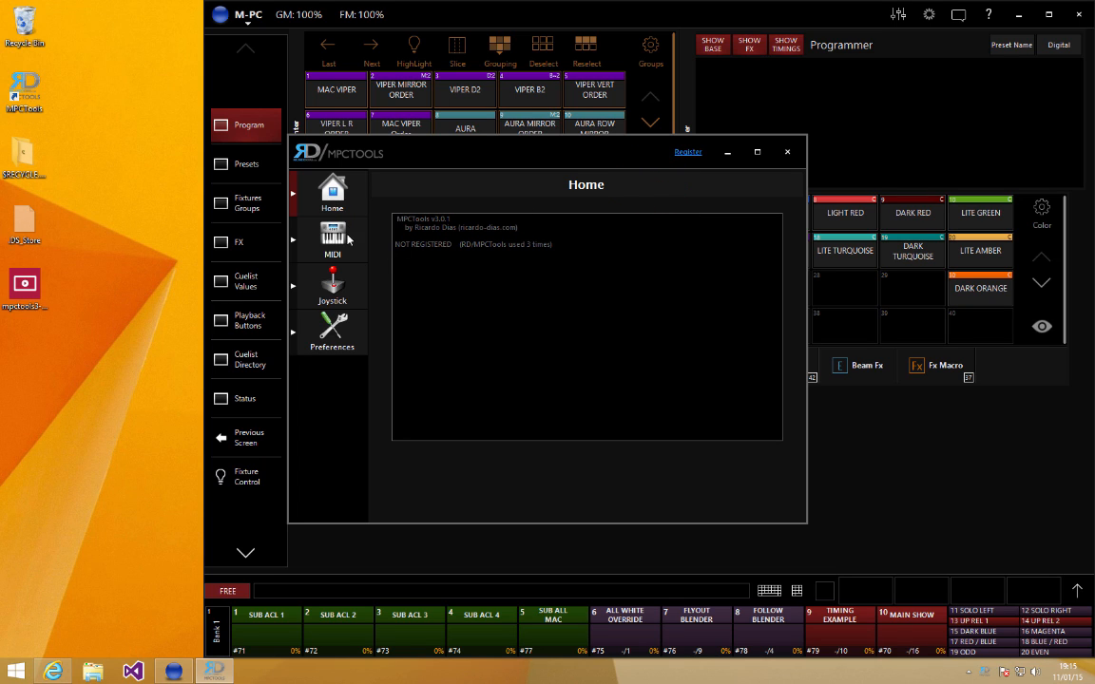
# Open the MIDI options and review the function assignments of the UMA25S device.
pyautogui.click(332, 240)
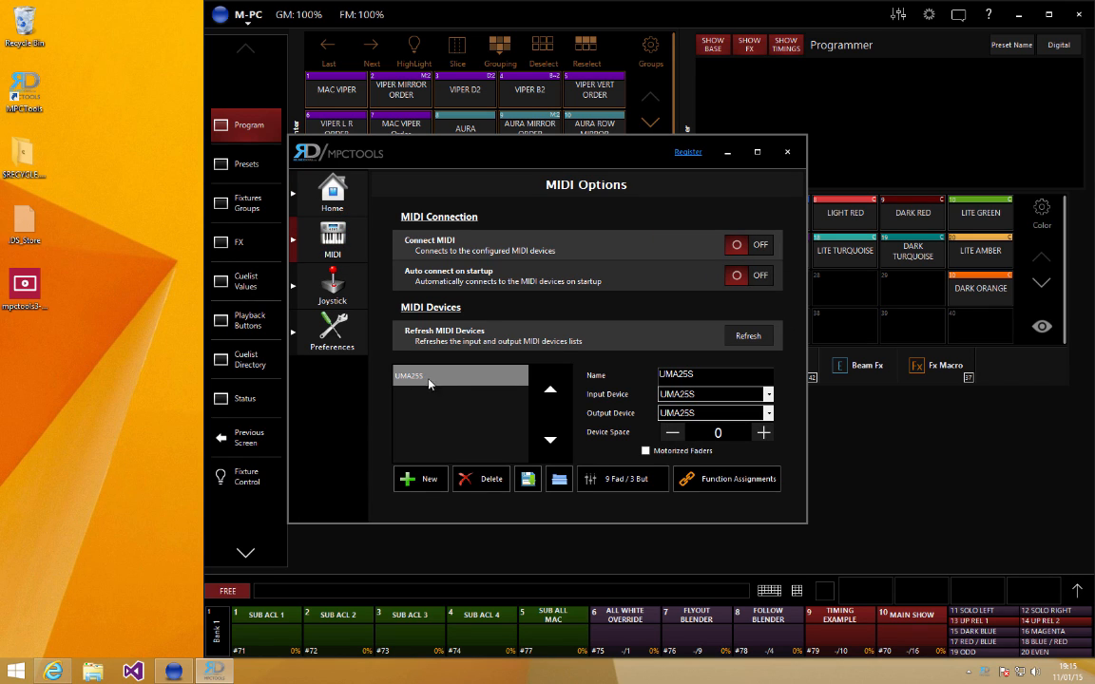
pyautogui.click(635, 480)
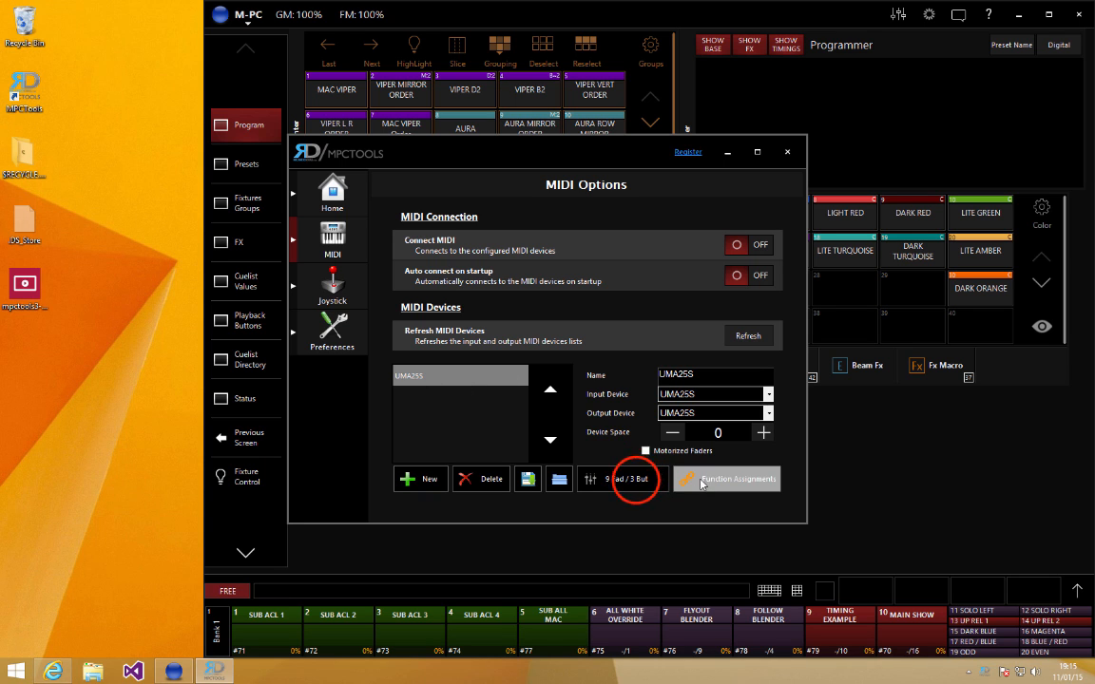
pyautogui.click(758, 492)
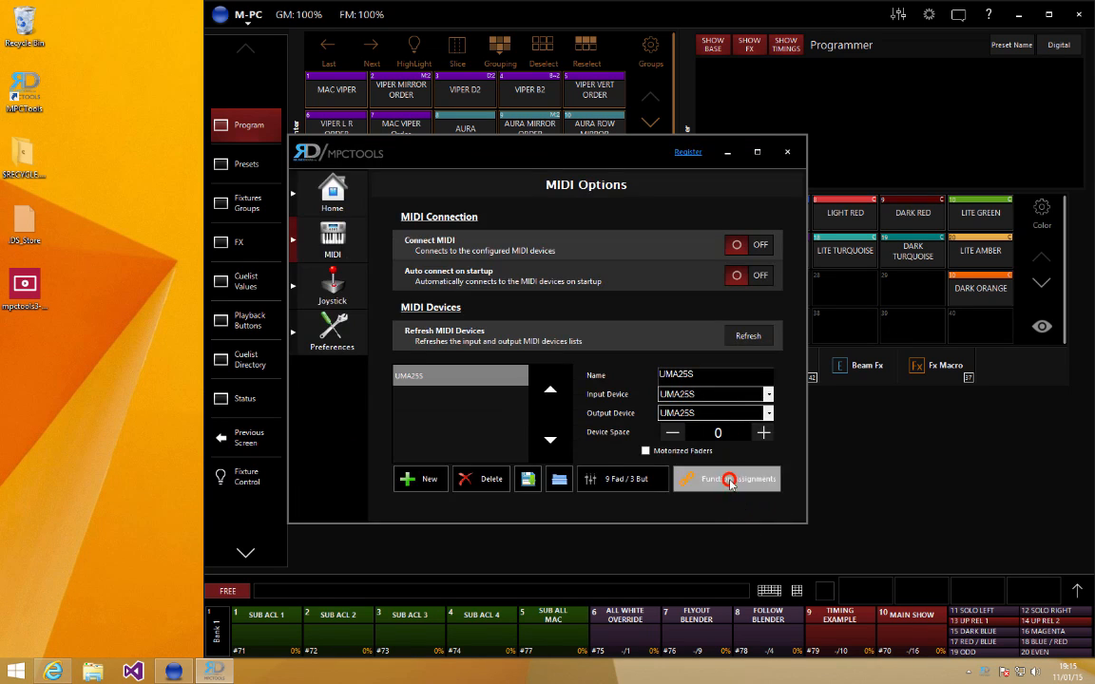
pyautogui.click(738, 479)
pyautogui.click(361, 253)
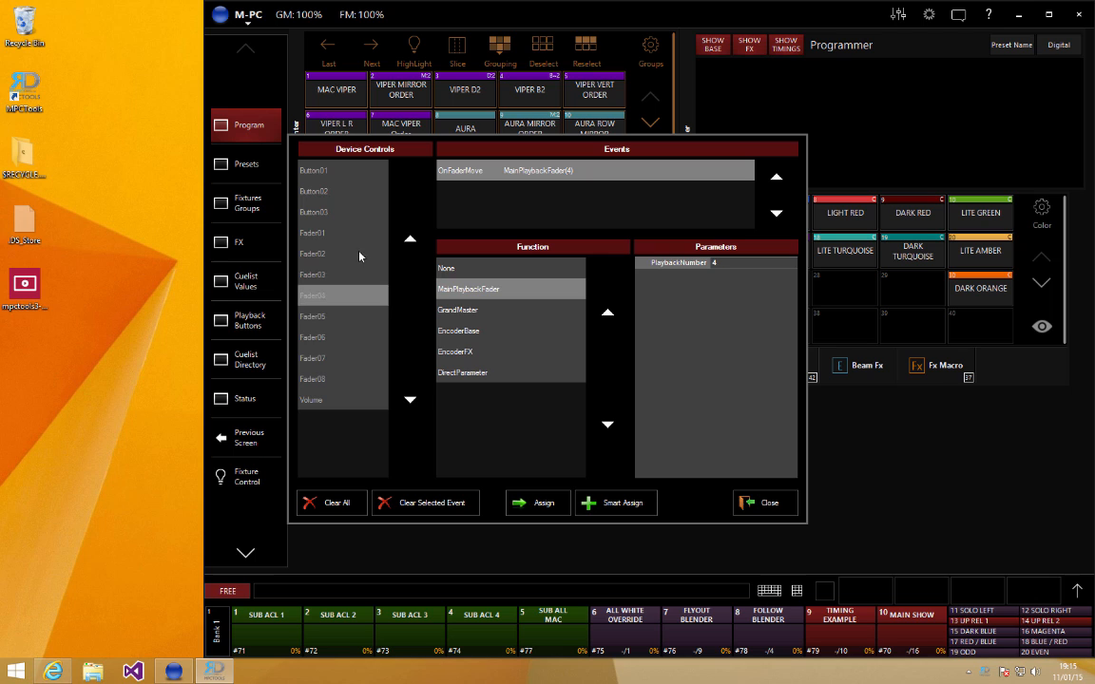
pyautogui.click(765, 503)
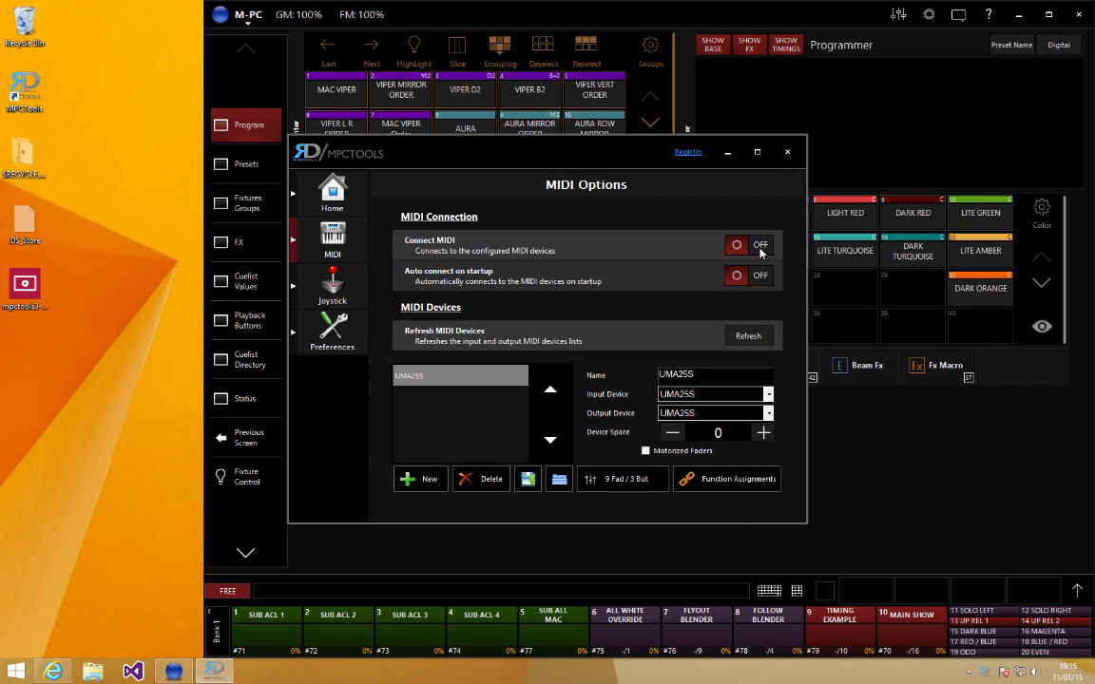
# Turn on Connect MIDI and minimize MPCTools, then consult the UMA25S keyboard picture in the browser before returning to M-PC.
pyautogui.click(751, 245)
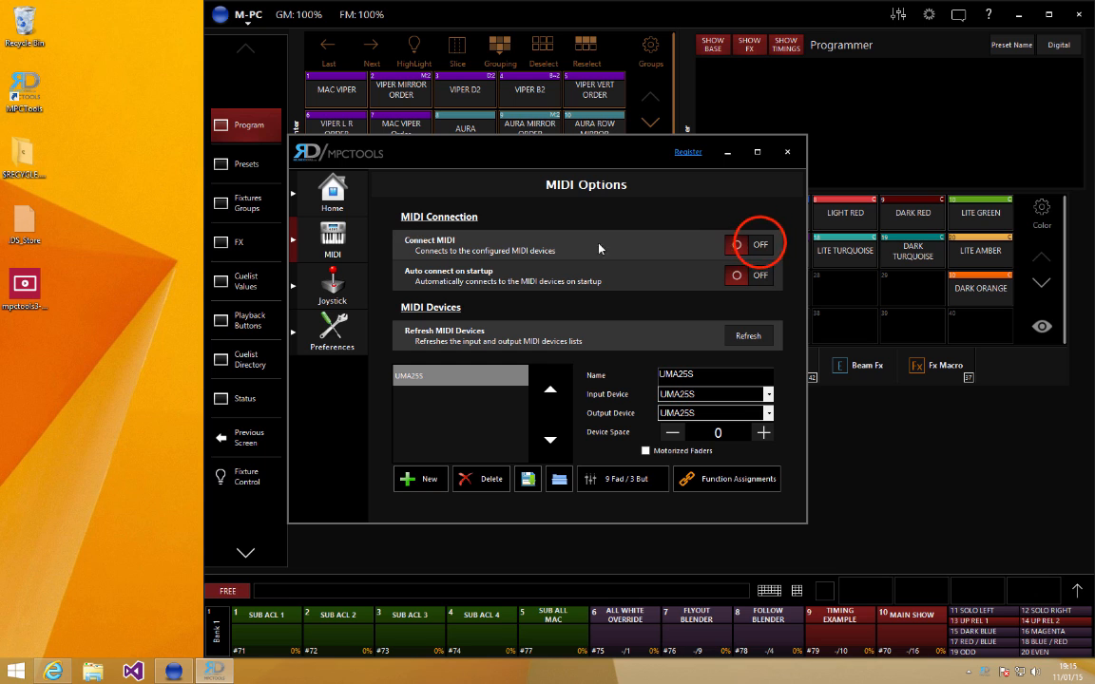
pyautogui.click(727, 152)
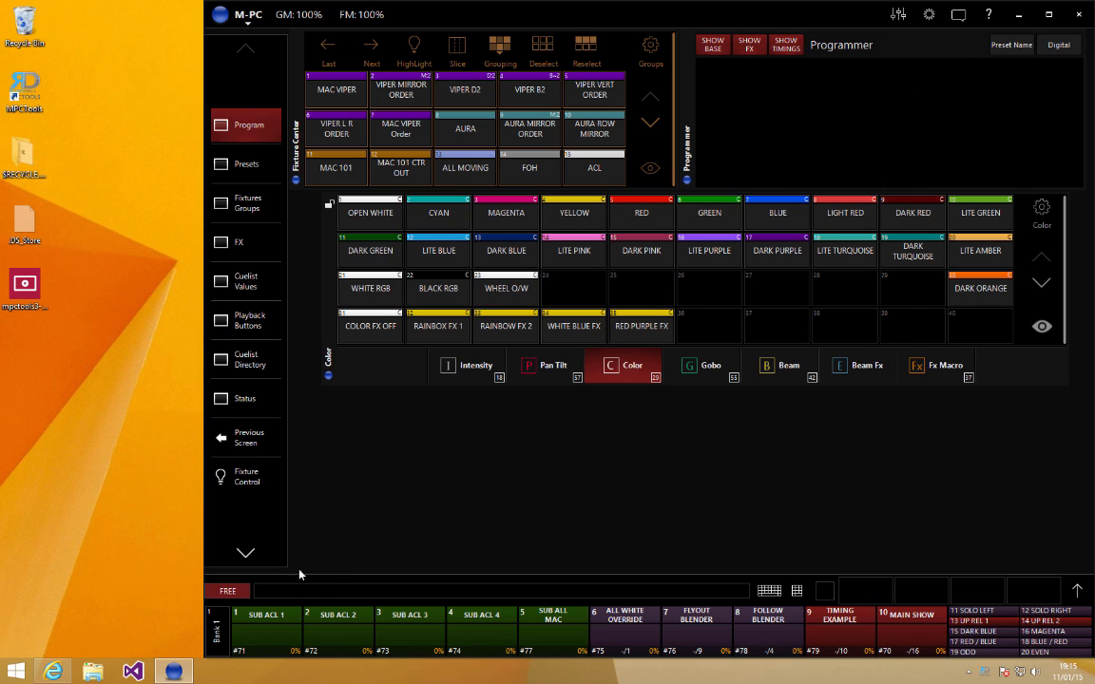
pyautogui.click(52, 670)
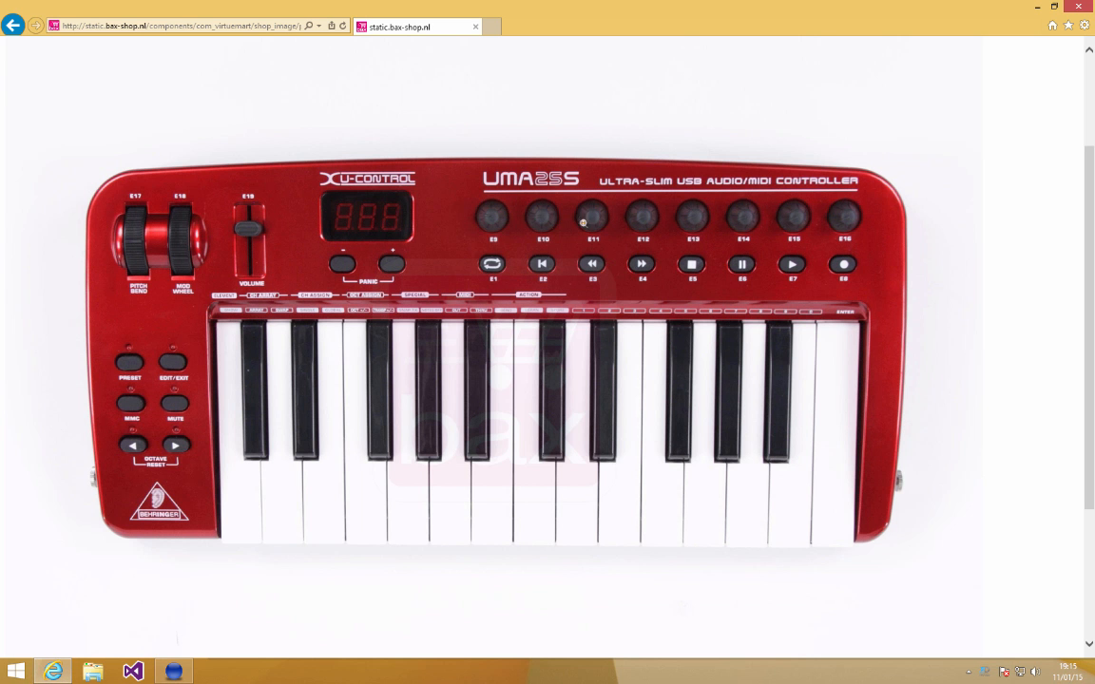
pyautogui.click(44, 672)
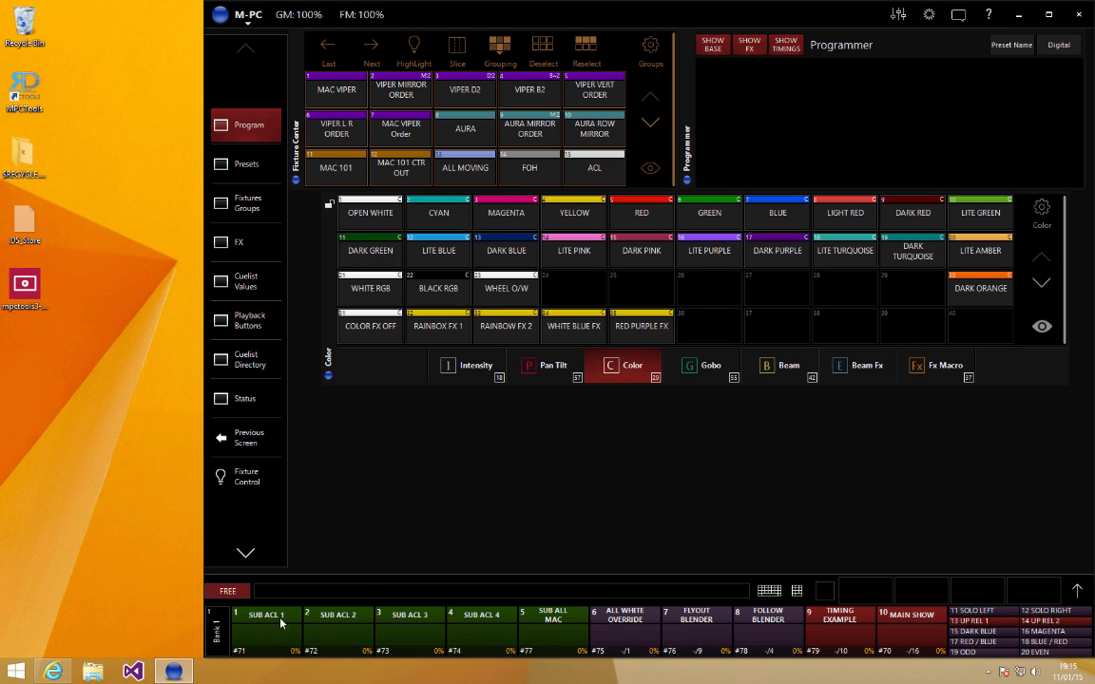
pyautogui.click(53, 672)
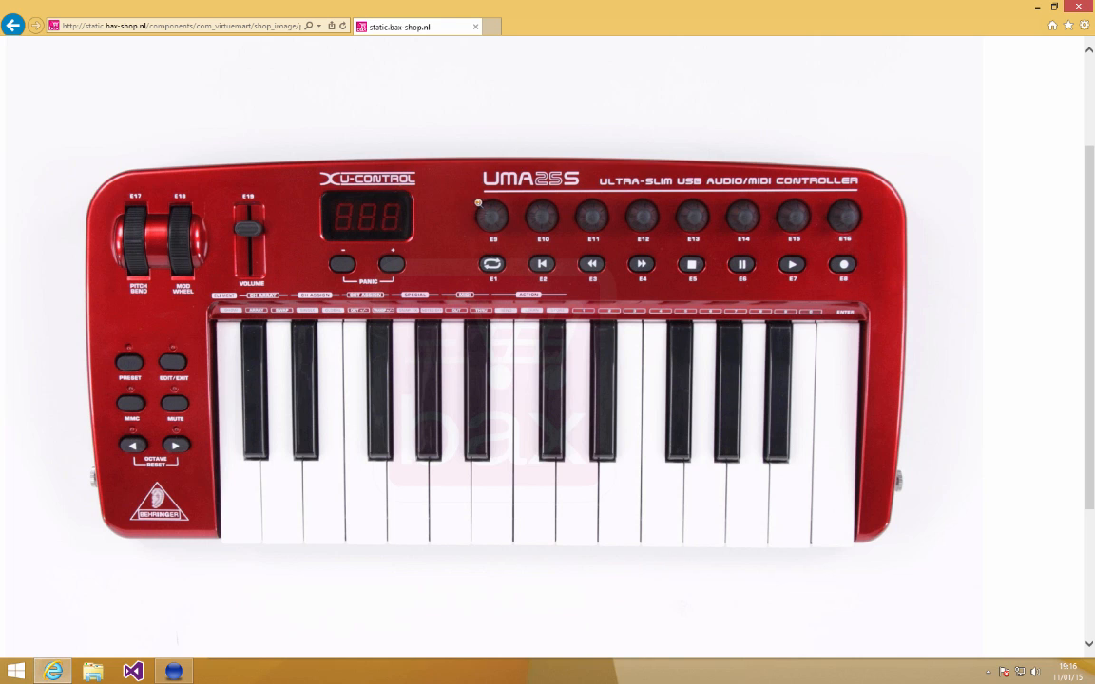
pyautogui.click(173, 672)
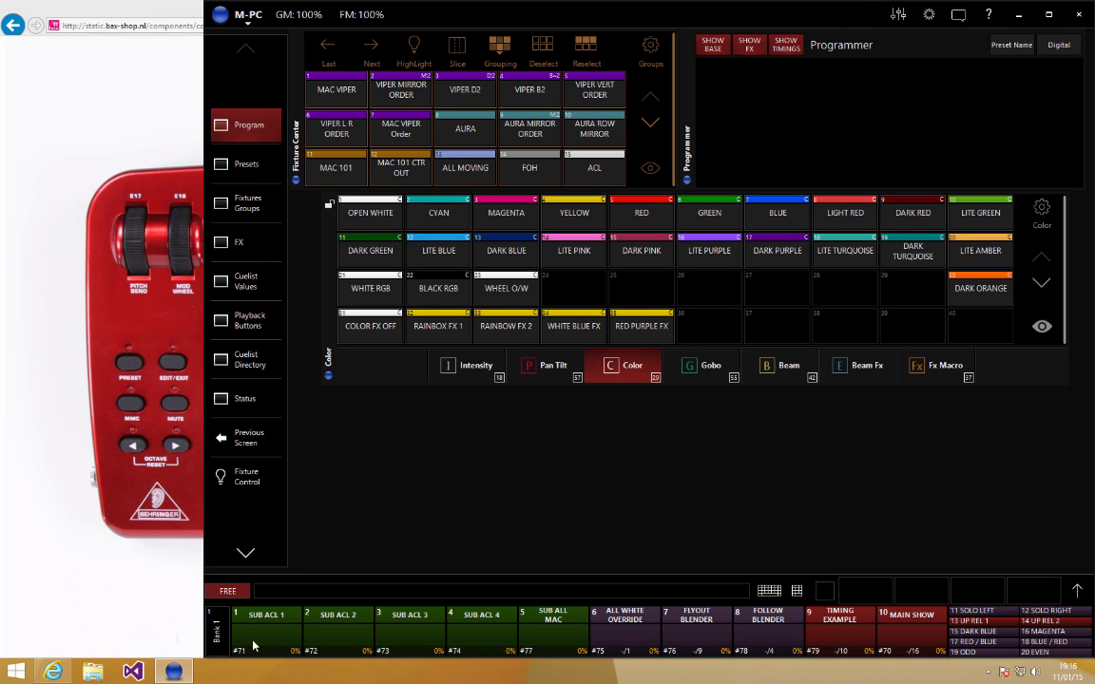
# Show the floating playback wing in M-PC and move it just above the main playback bar.
pyautogui.click(897, 14)
pyautogui.click(612, 170)
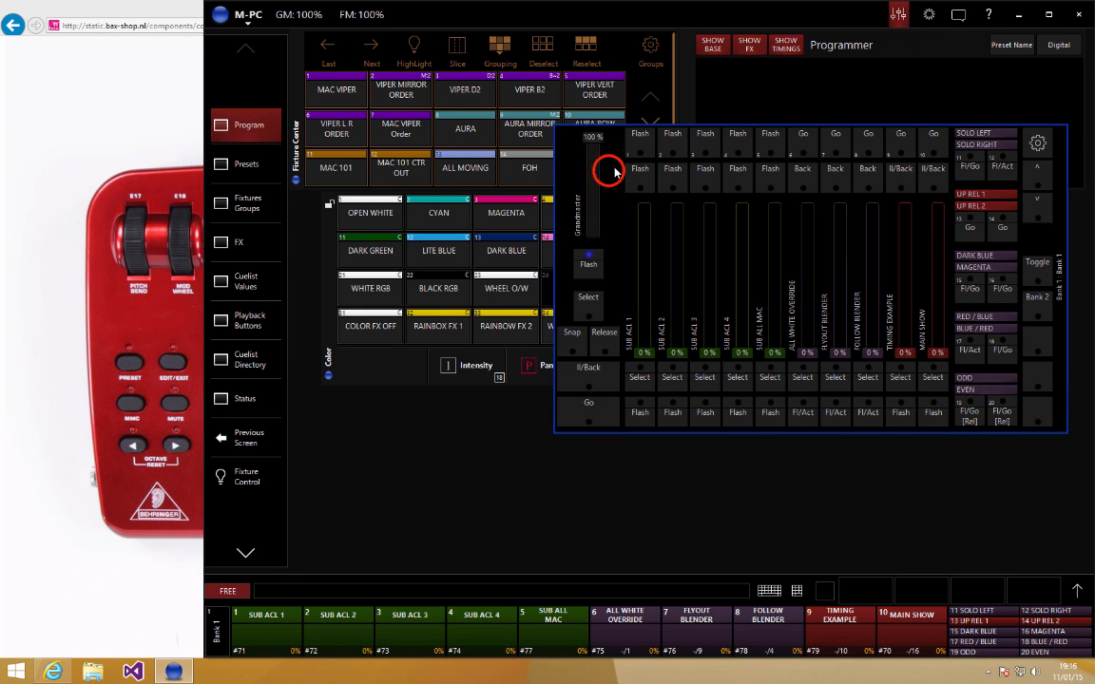
pyautogui.moveTo(615, 171); pyautogui.dragTo(305, 297)
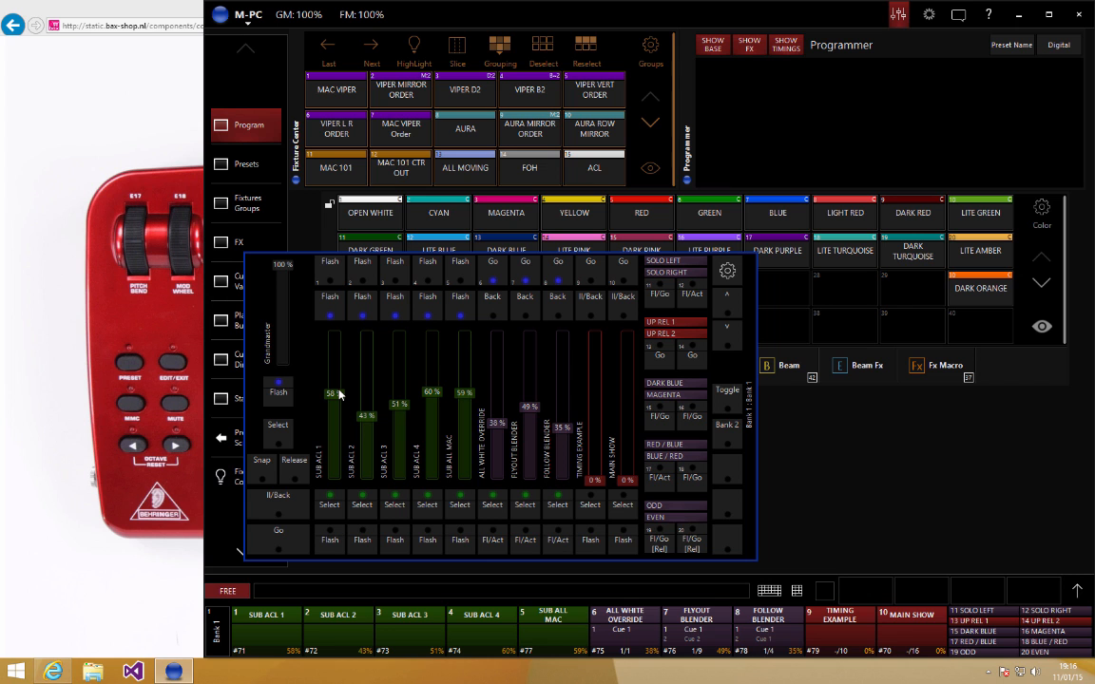
# Examine the enlarged UMA25S picture in the browser for the keyboard's controls.
pyautogui.click(173, 547)
pyautogui.click(146, 421)
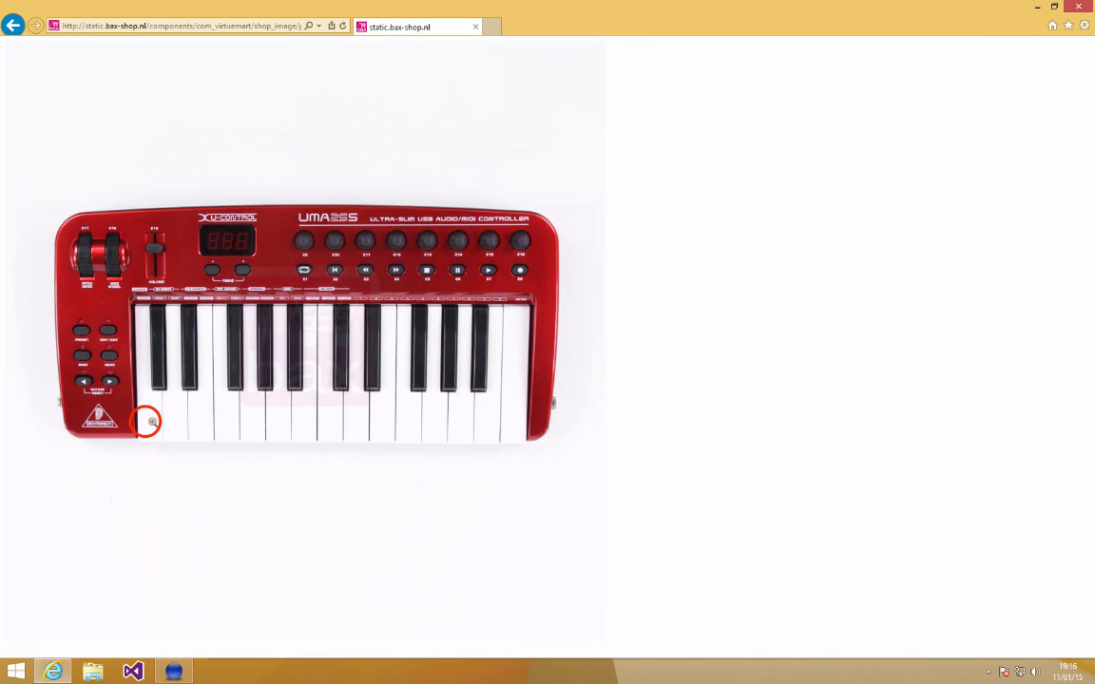
pyautogui.scroll(5, 231, 382)
pyautogui.scroll(-3, 246, 468)
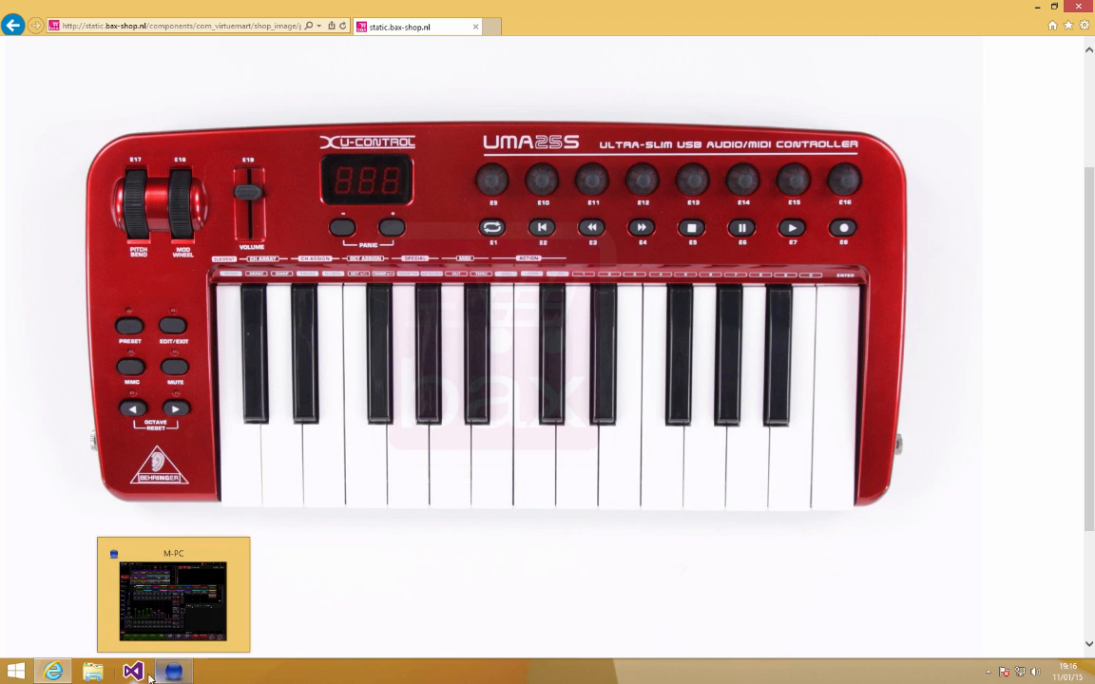
# Restore MPCTools, turn off Connect MIDI, and assign GoToNextBank to the OnButtonDown event of Button01.
pyautogui.click(989, 671)
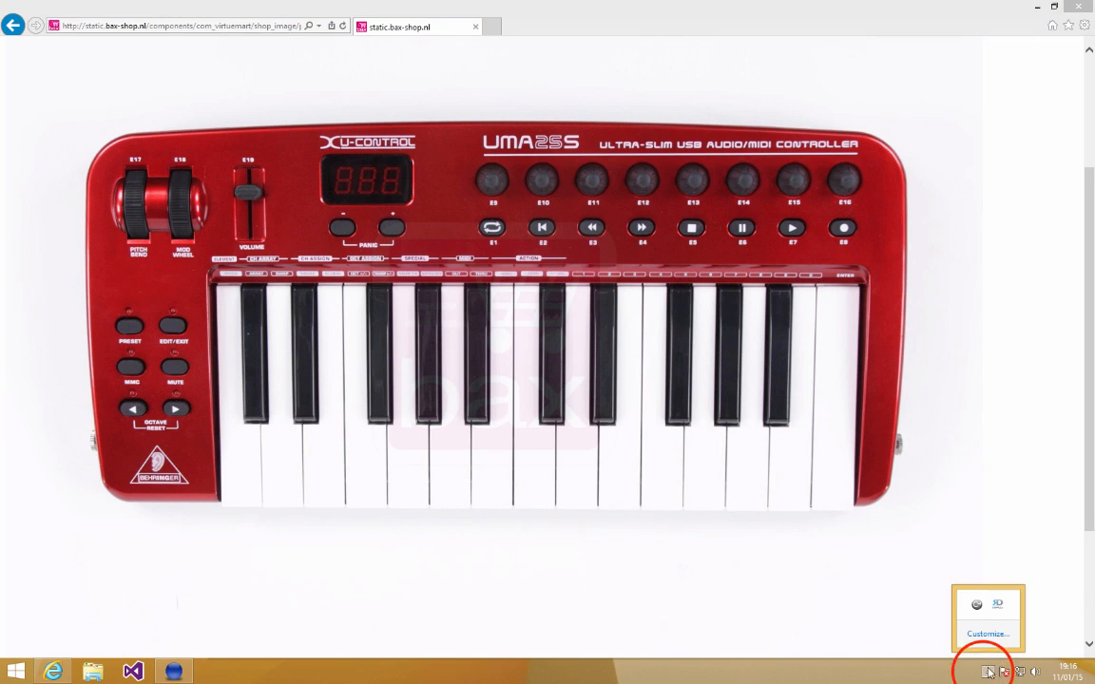
pyautogui.click(998, 605)
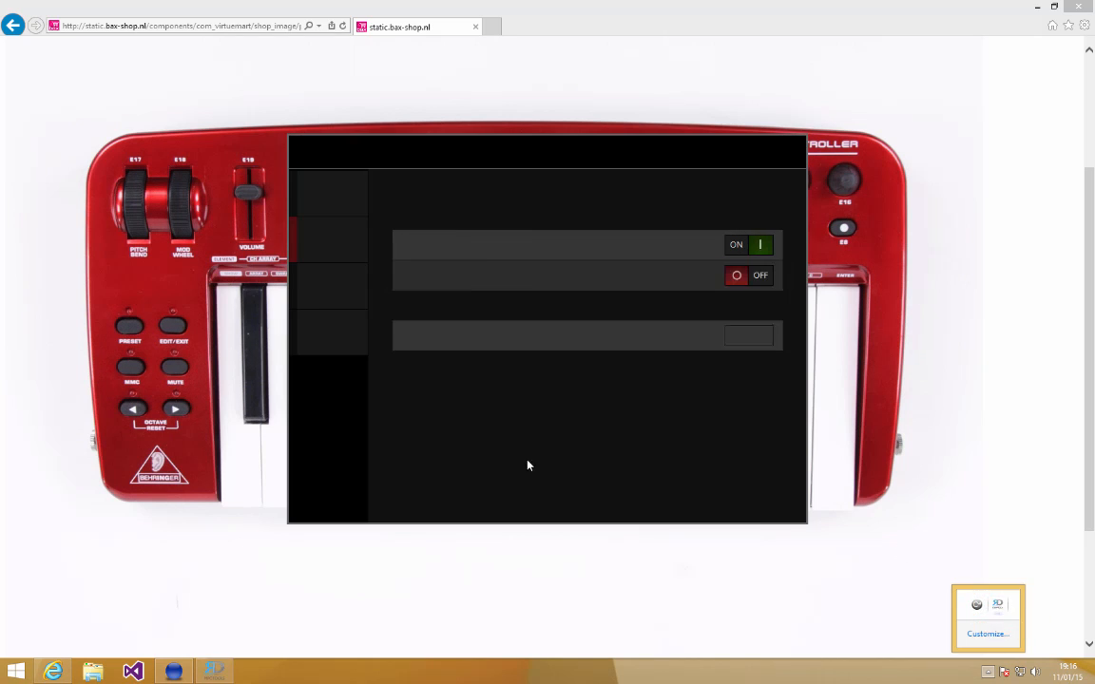
pyautogui.click(748, 245)
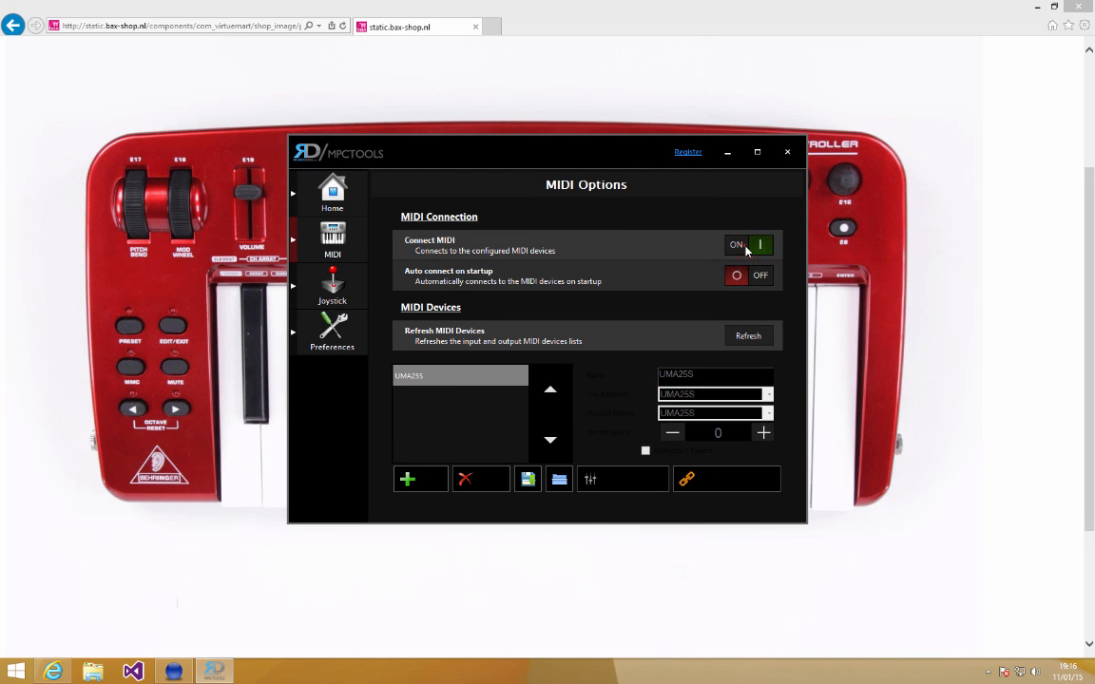
pyautogui.click(728, 479)
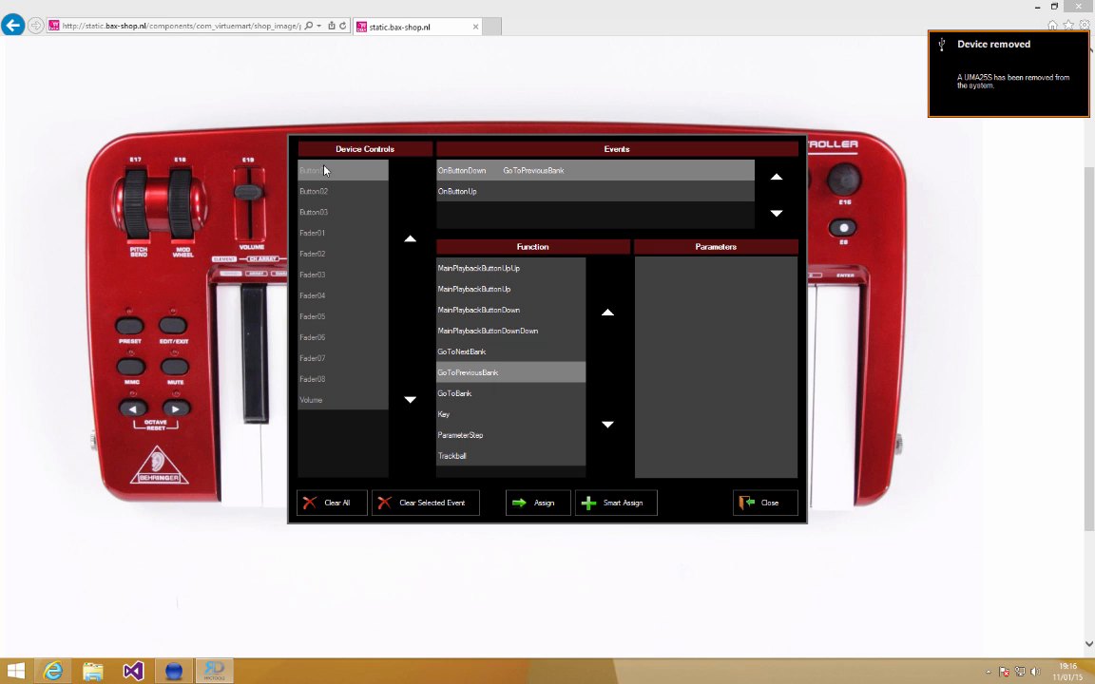
pyautogui.click(466, 352)
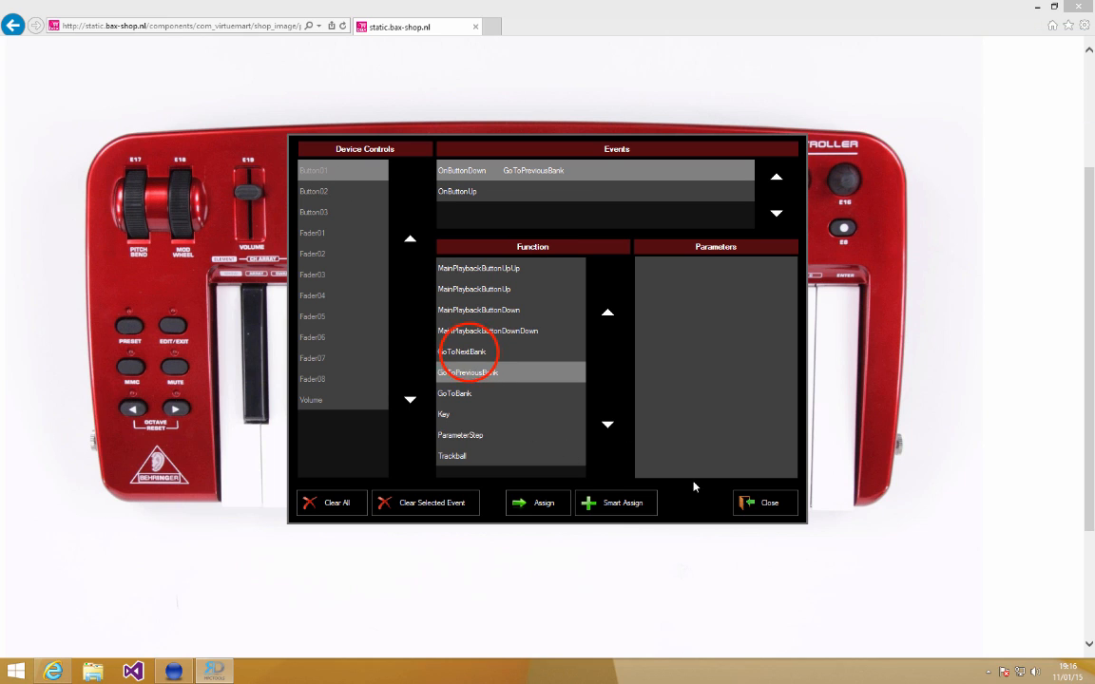
pyautogui.click(534, 503)
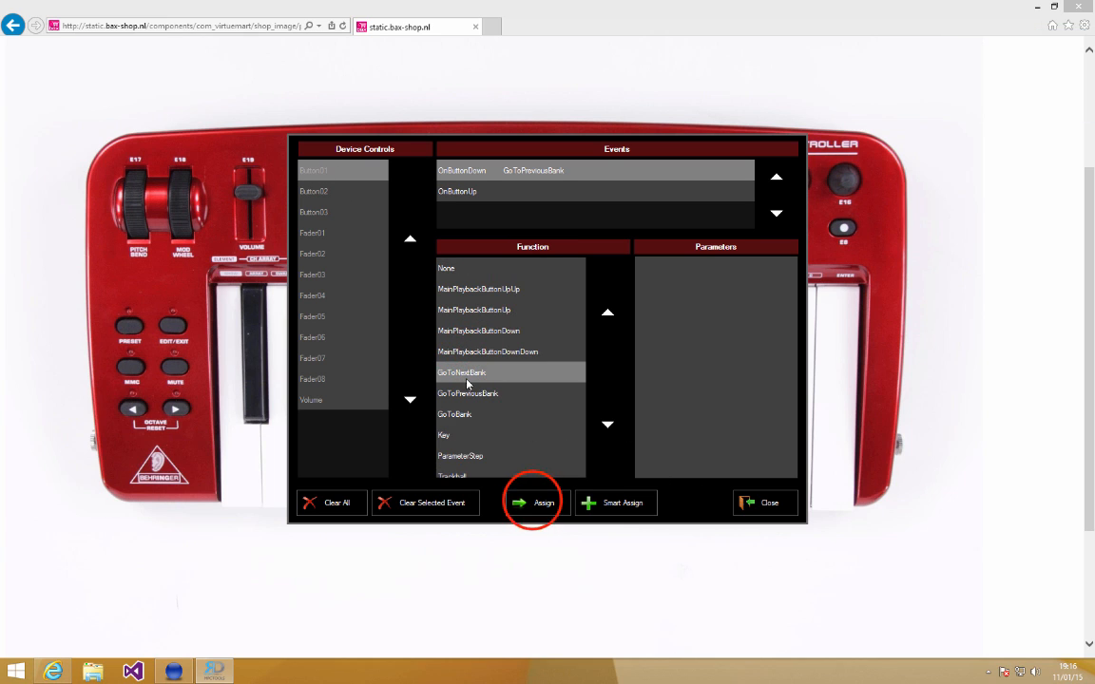
pyautogui.click(765, 503)
# Turn Connect MIDI back on, consult the Octave buttons in the keyboard picture, and switch to M-PC.
pyautogui.click(745, 244)
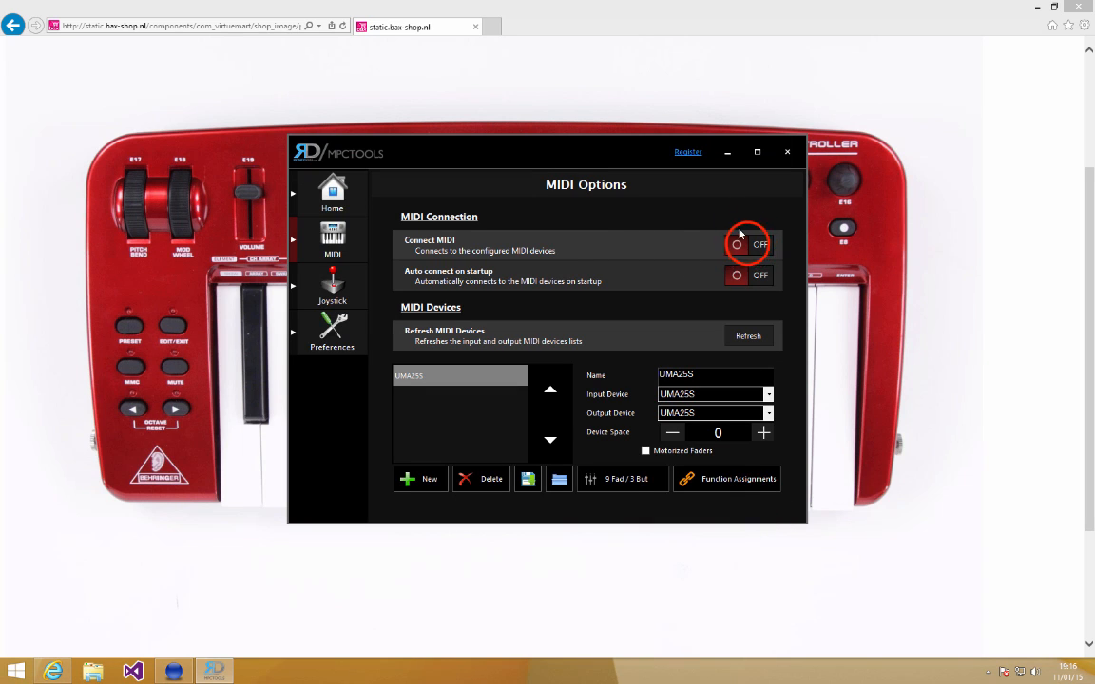
pyautogui.click(175, 671)
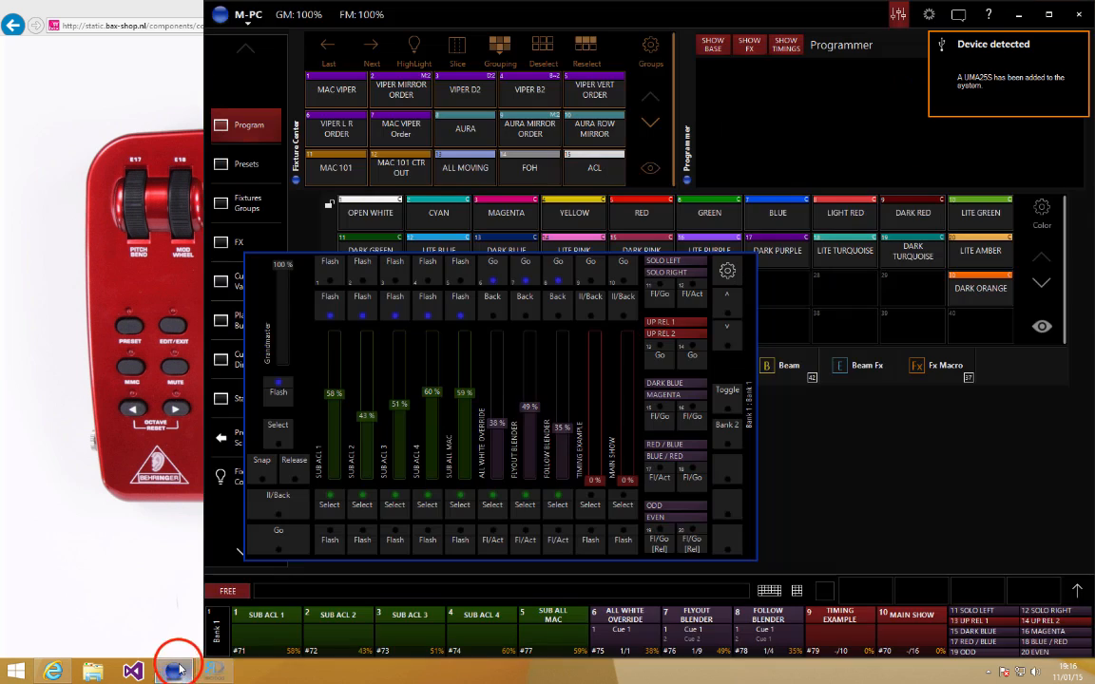
pyautogui.click(106, 594)
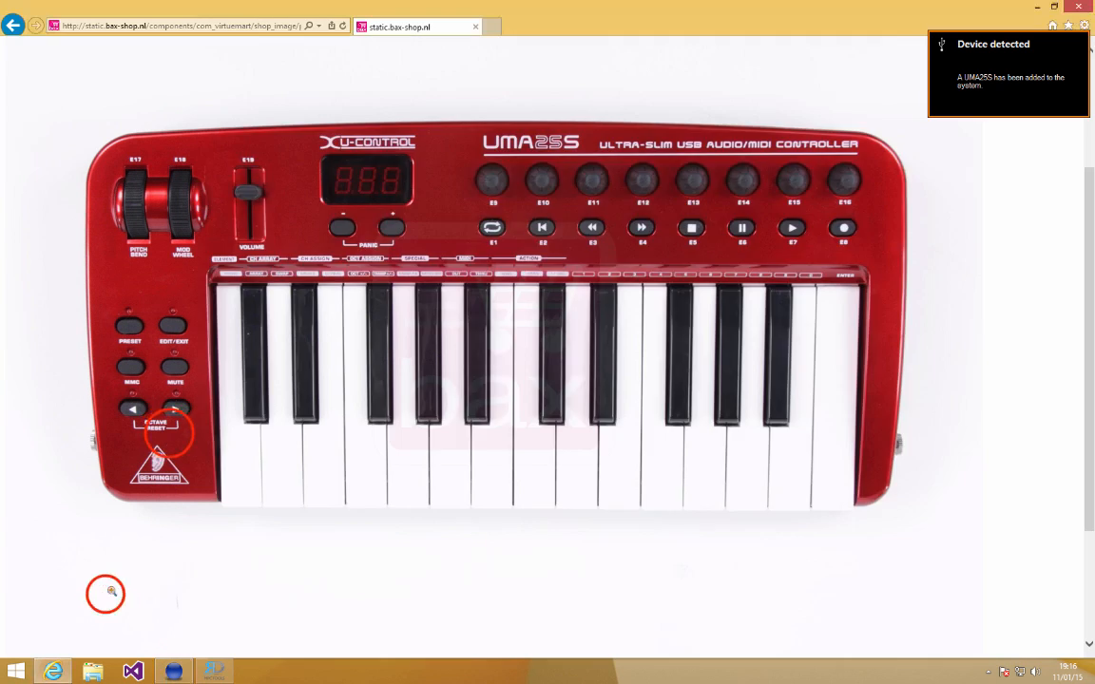
pyautogui.click(169, 434)
pyautogui.click(169, 435)
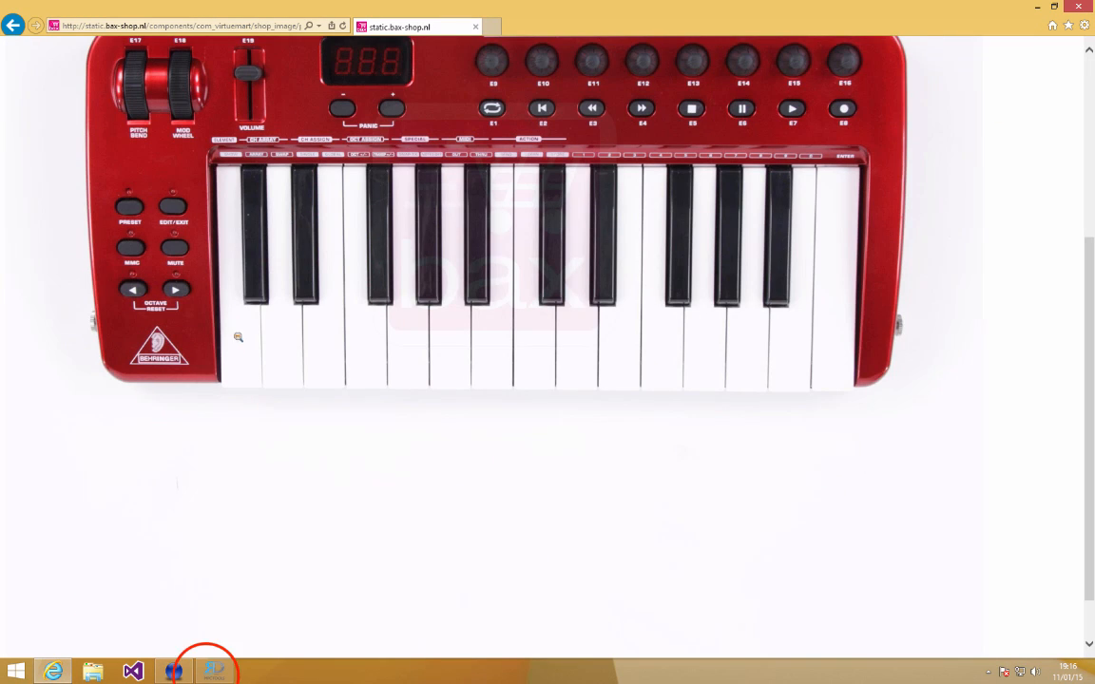
pyautogui.scroll(1, 238, 331)
pyautogui.click(211, 672)
pyautogui.click(174, 671)
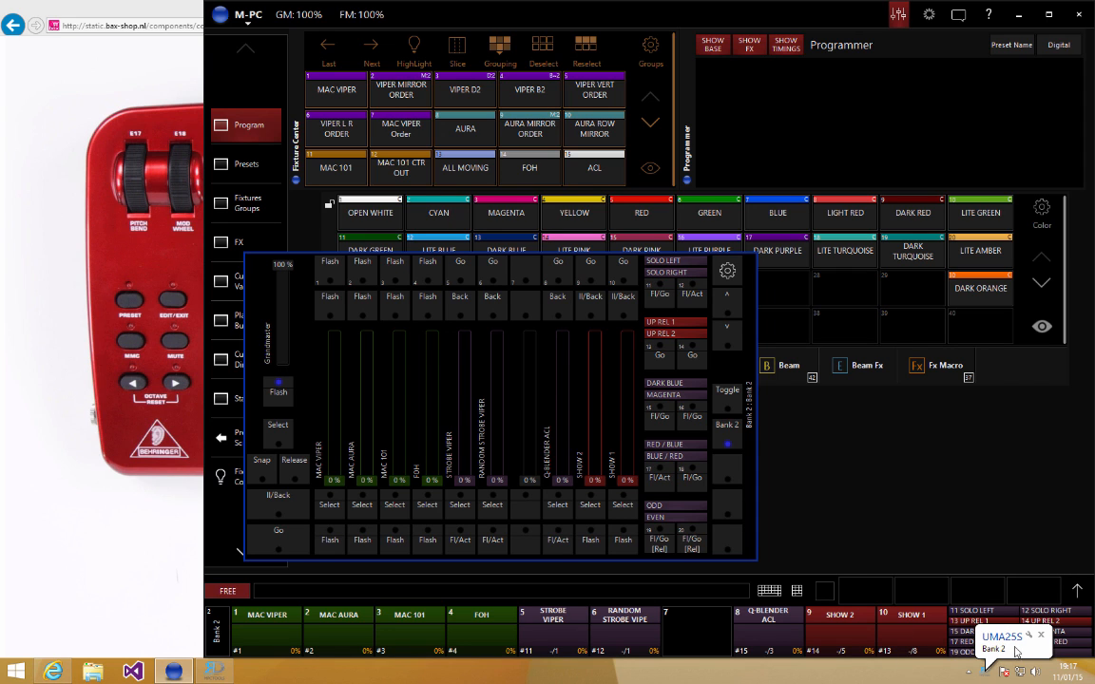
# Disconnect MIDI in MPCTools, set the UMA25S Device Space to 1, reconnect MIDI, and return to M-PC.
pyautogui.click(213, 671)
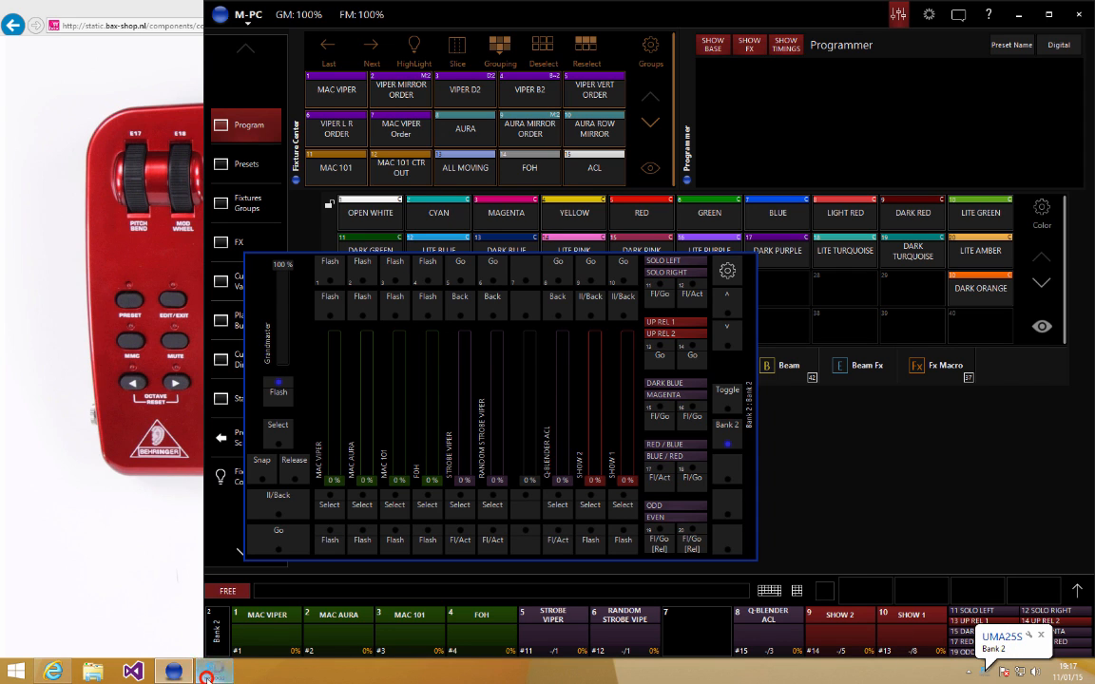
pyautogui.click(734, 246)
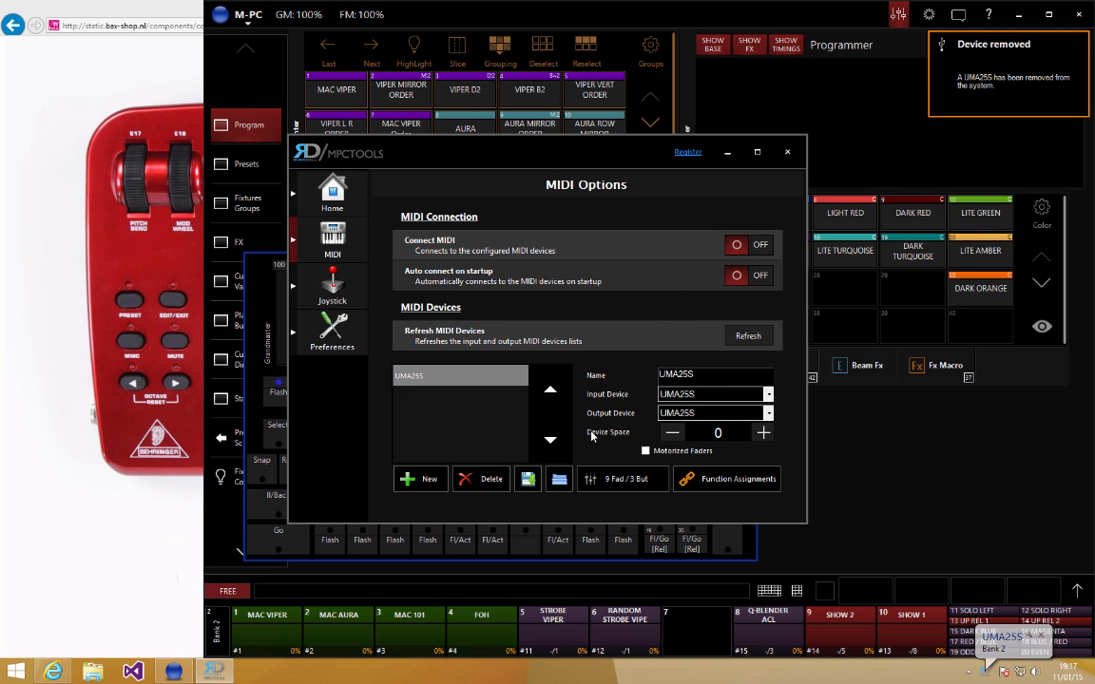
pyautogui.click(764, 433)
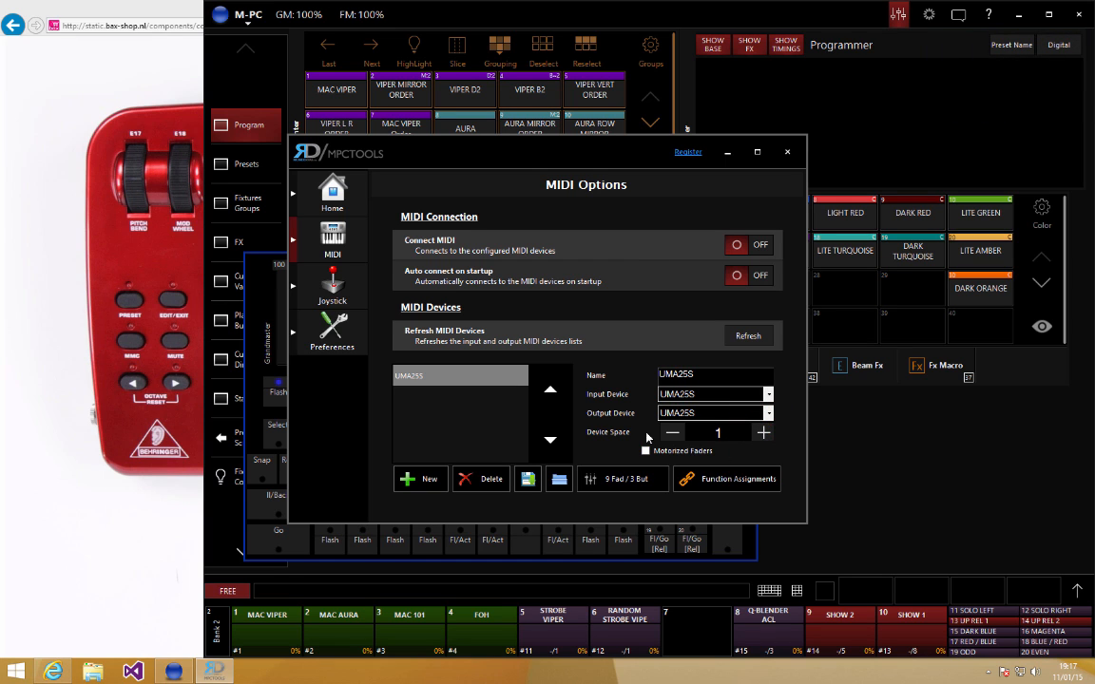
pyautogui.click(737, 244)
pyautogui.click(893, 459)
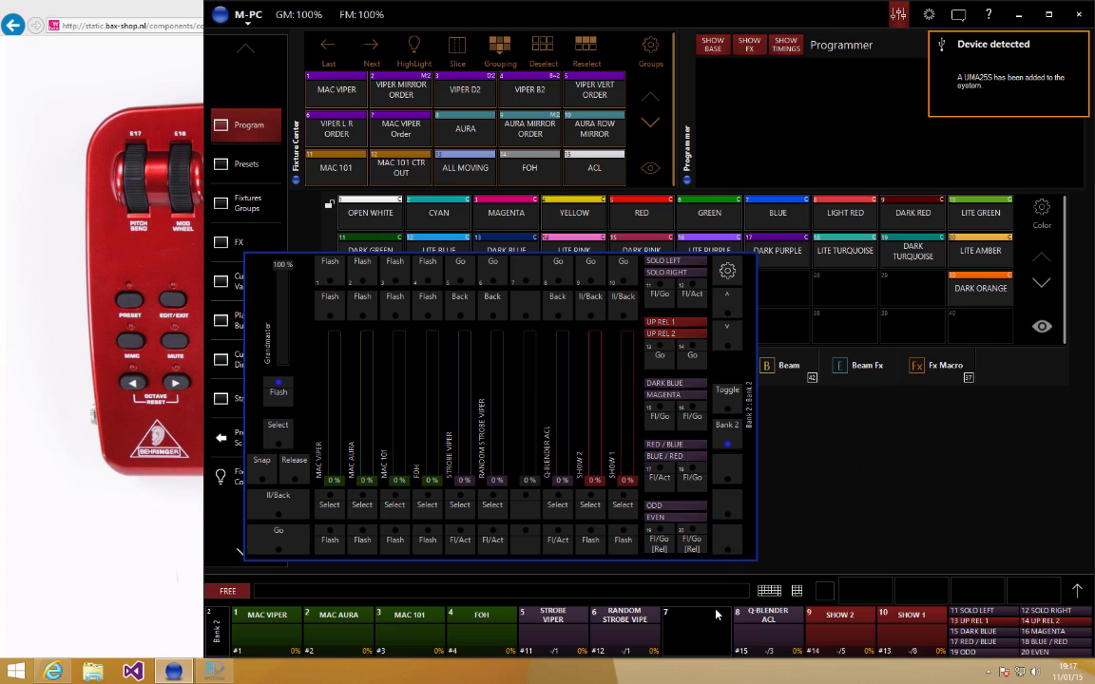
# Switch the main playbacks to bank 2 and back to bank 1, and move the floating playback wing over the colour presets.
pyautogui.click(215, 633)
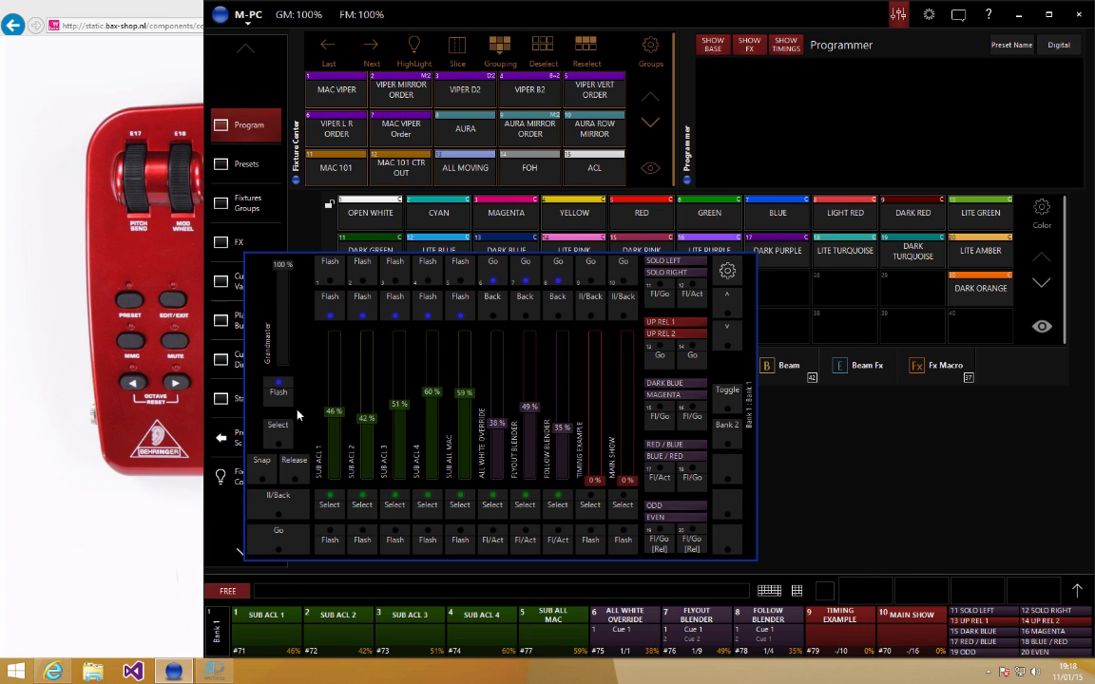
pyautogui.click(226, 632)
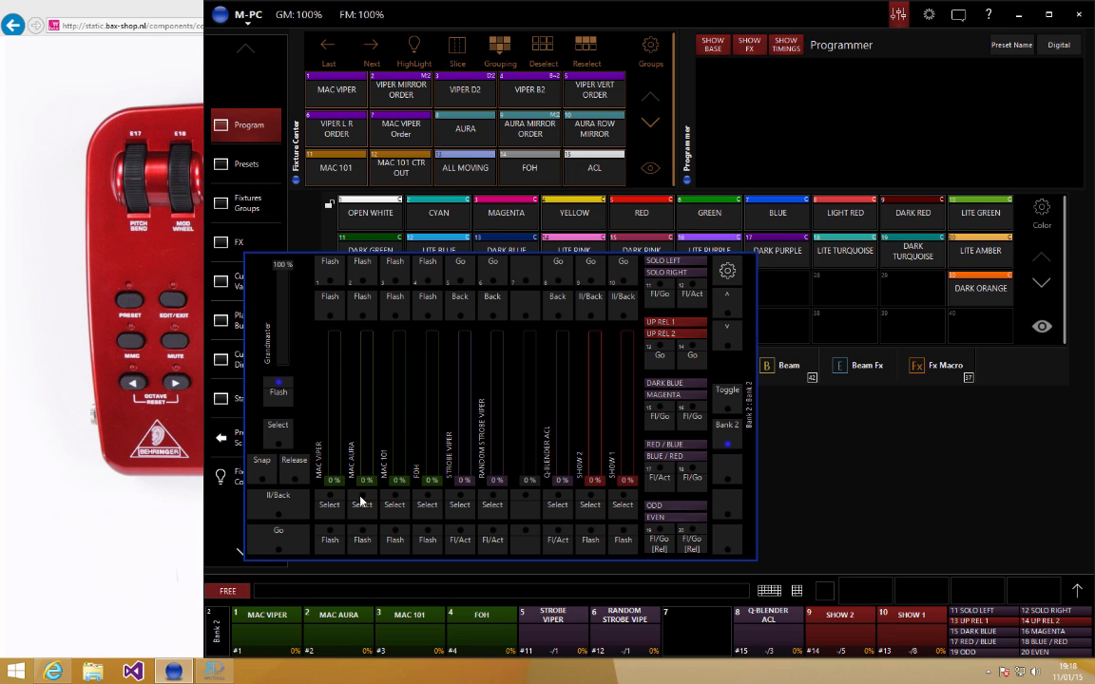
pyautogui.moveTo(217, 635); pyautogui.dragTo(462, 325)
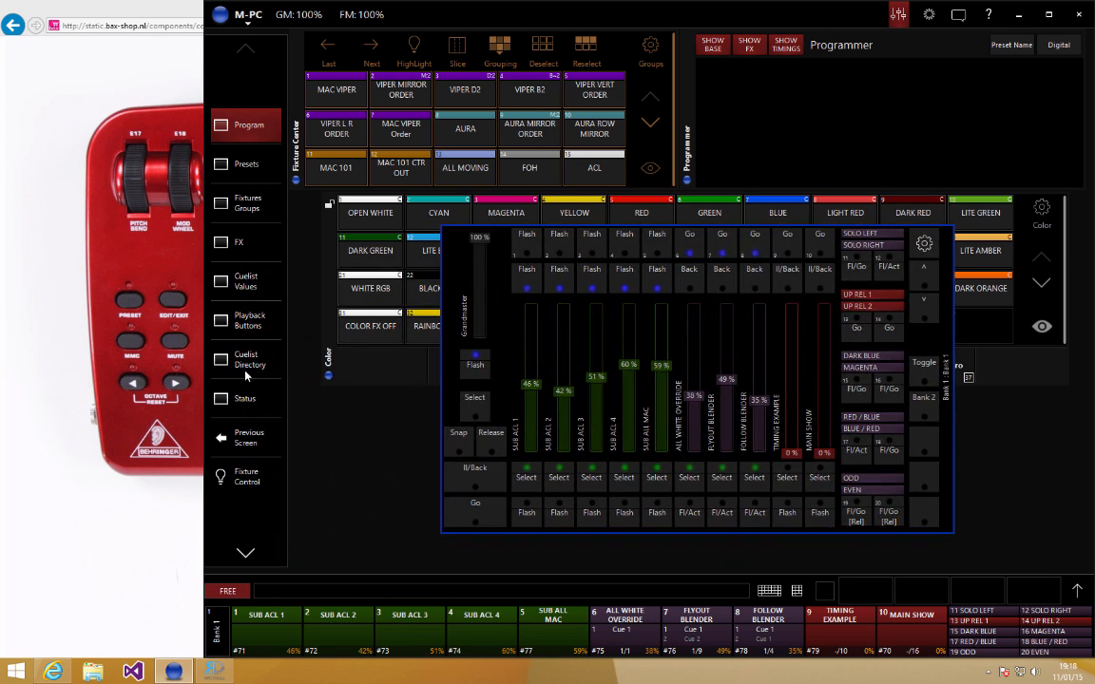
# Open the Virtual Console, switch the main playbacks to bank 2, and reposition the floating playback wing below the docked Playback Wing.
pyautogui.scroll(-5, 247, 376)
pyautogui.click(242, 320)
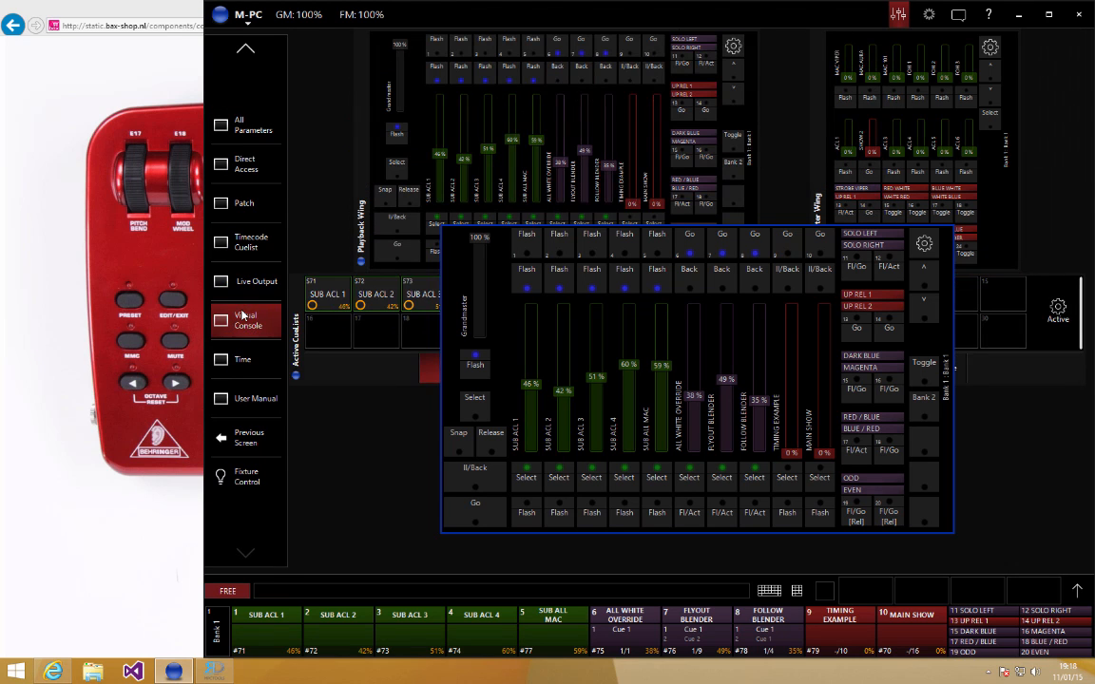
pyautogui.click(221, 634)
pyautogui.click(935, 334)
pyautogui.moveTo(823, 344); pyautogui.dragTo(791, 342)
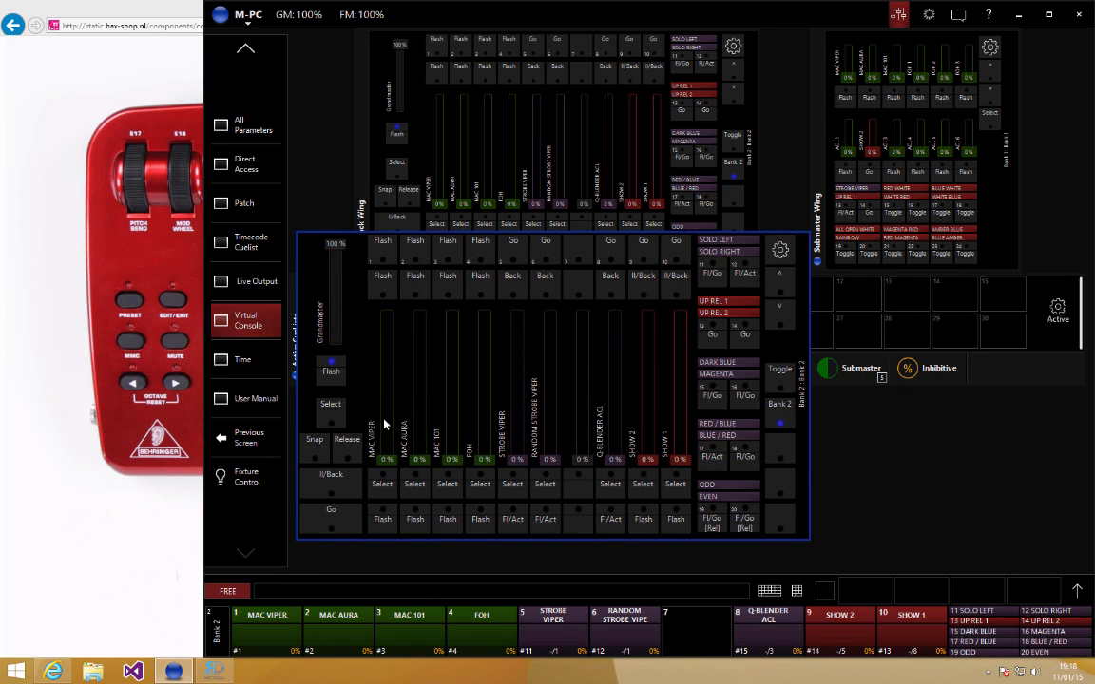
# Raise the MAC VIPER fader to 53% on bank 2, and toggle the main playbacks between banks 1 and 2, ending on bank 1.
pyautogui.moveTo(384, 457)
pyautogui.mouseDown()
pyautogui.moveTo(385, 397)
pyautogui.moveTo(388, 466)
pyautogui.mouseUp()
pyautogui.click(389, 383)
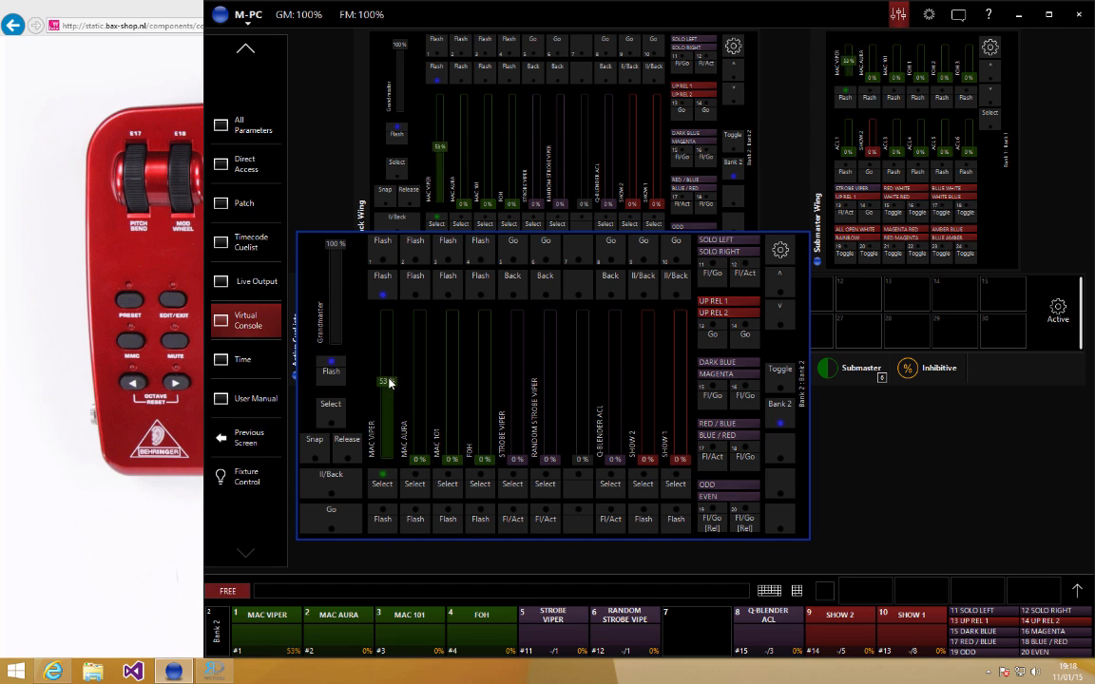
pyautogui.click(219, 629)
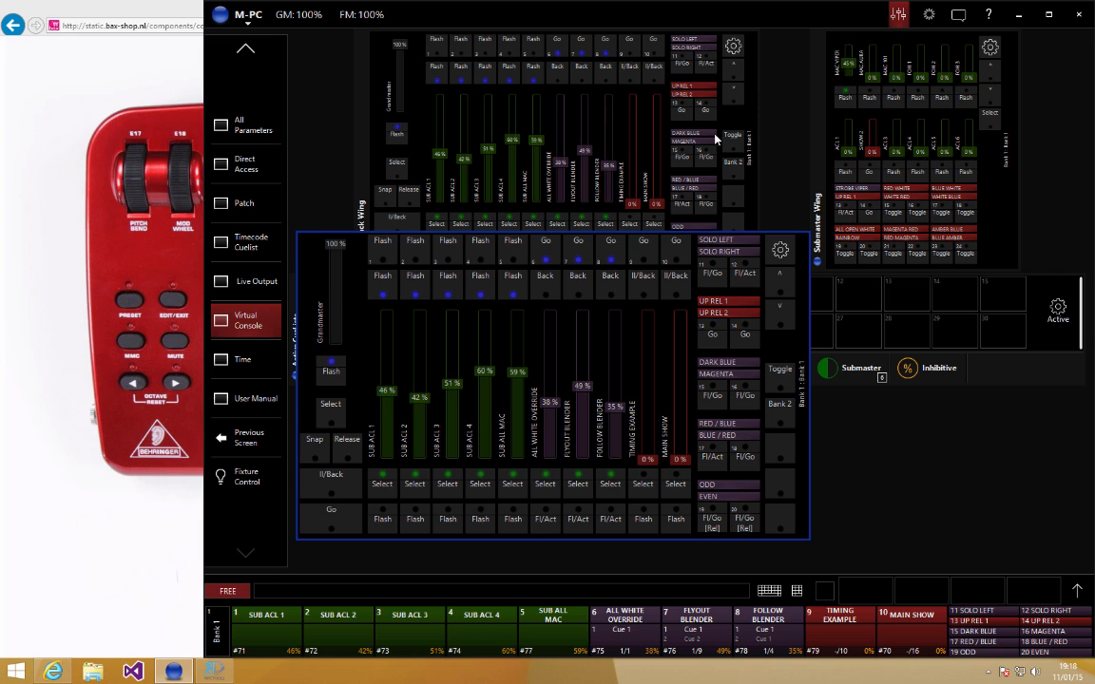
pyautogui.click(218, 641)
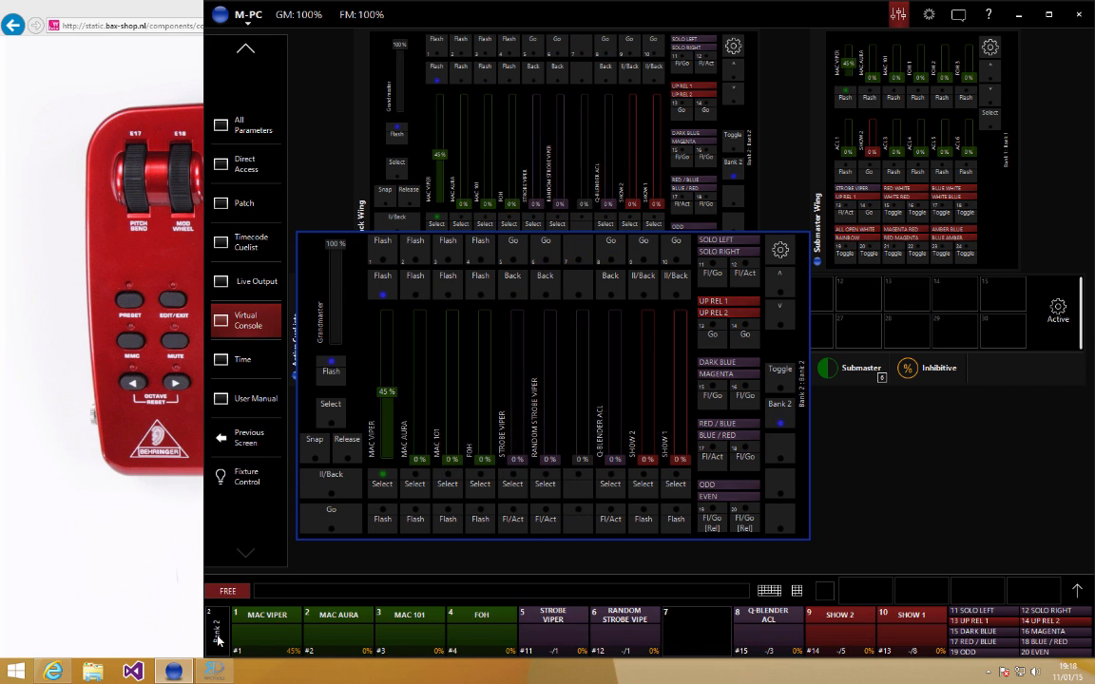
pyautogui.click(218, 642)
pyautogui.click(218, 642)
pyautogui.click(218, 641)
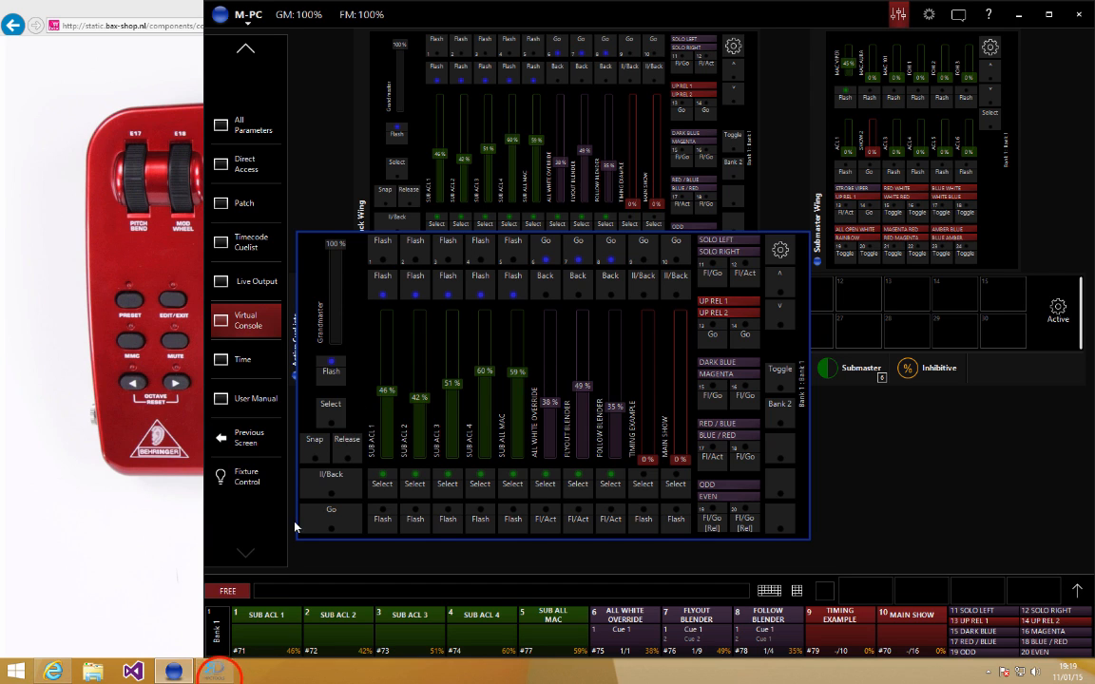
# Disconnect MIDI in MPCTools and review the function assignments of Button02 and Button03 on the UMA25S.
pyautogui.click(218, 674)
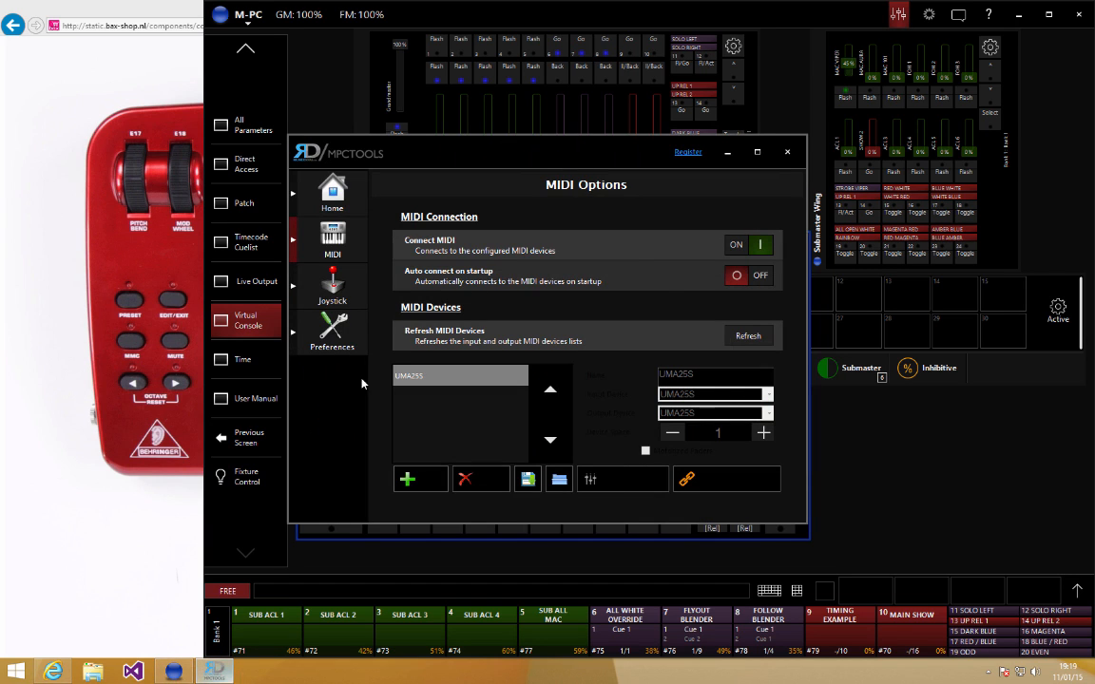
pyautogui.click(751, 246)
pyautogui.click(740, 477)
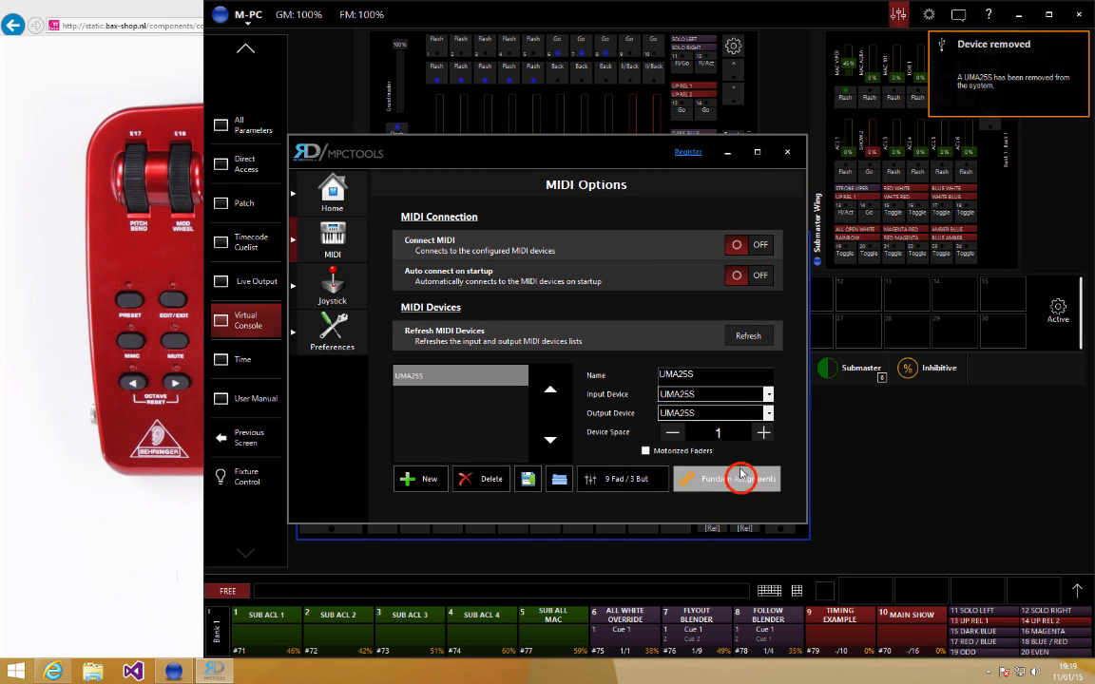
pyautogui.click(327, 191)
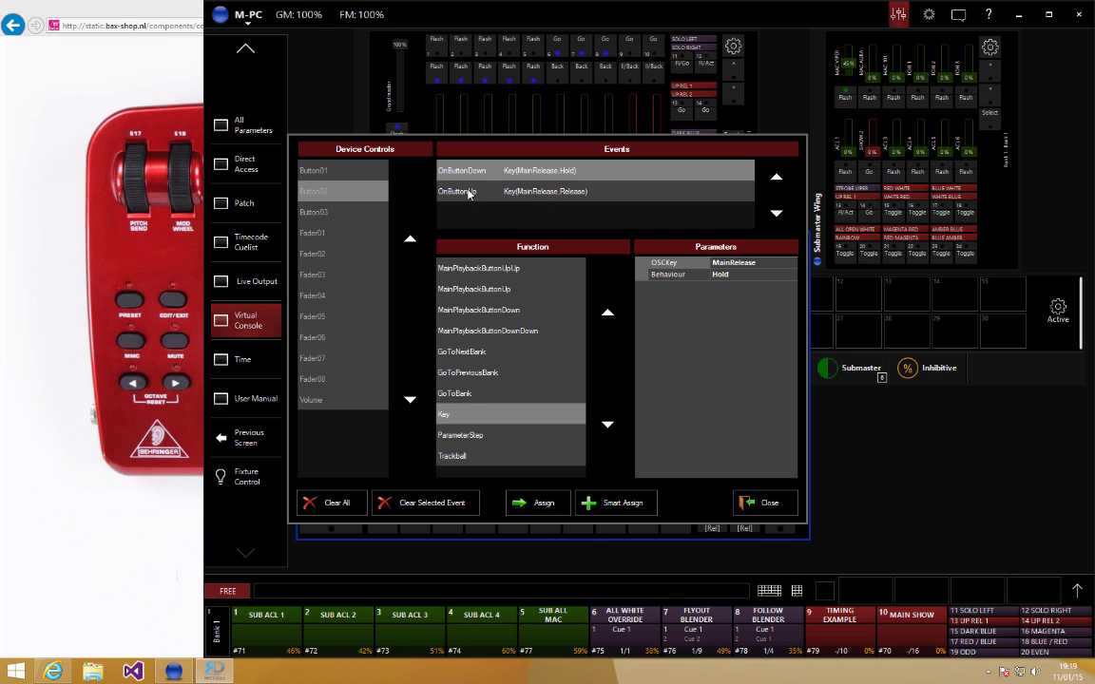
pyautogui.click(339, 212)
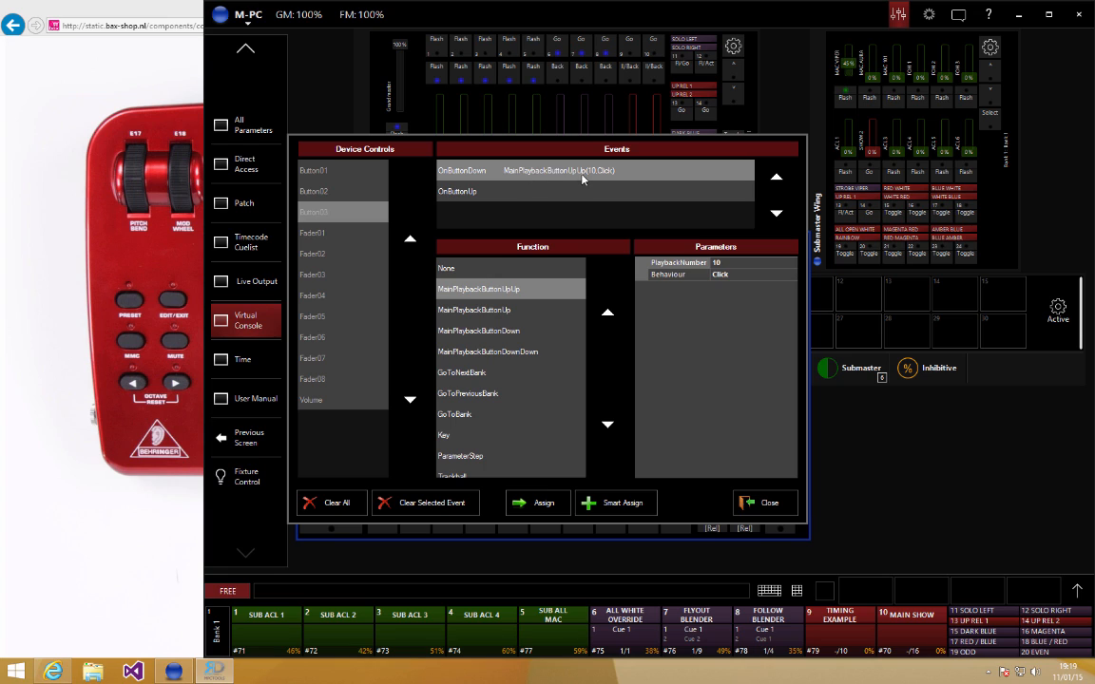
pyautogui.click(772, 508)
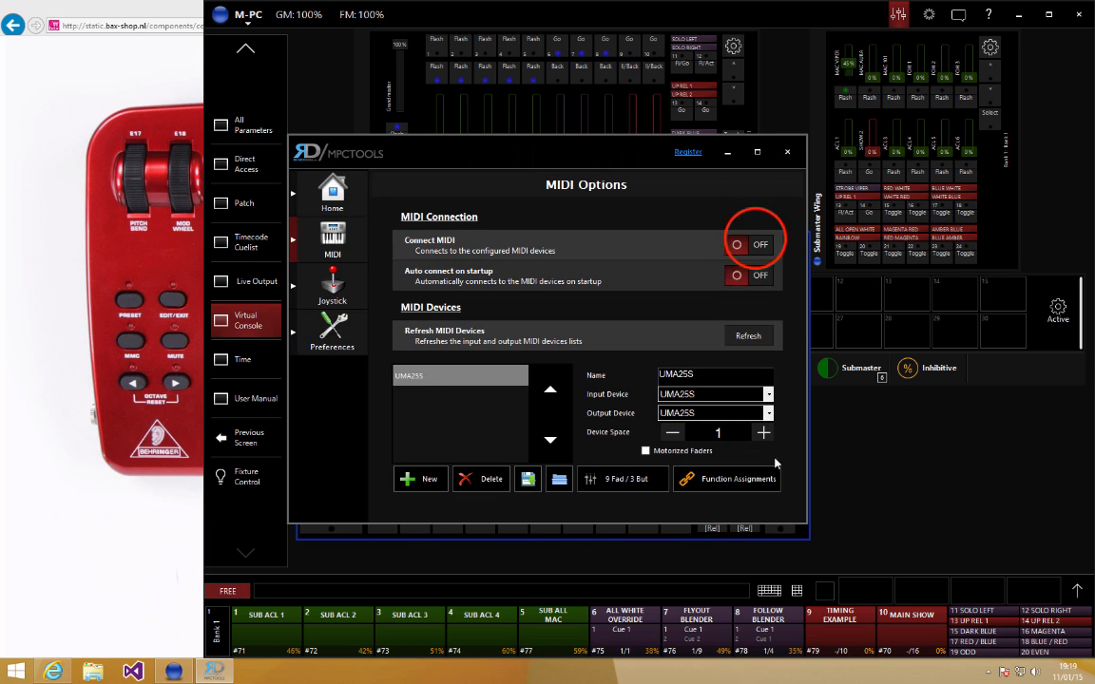
# Reconnect MIDI in MPCTools, and switch the main playbacks in M-PC to bank 2.
pyautogui.click(757, 244)
pyautogui.click(902, 509)
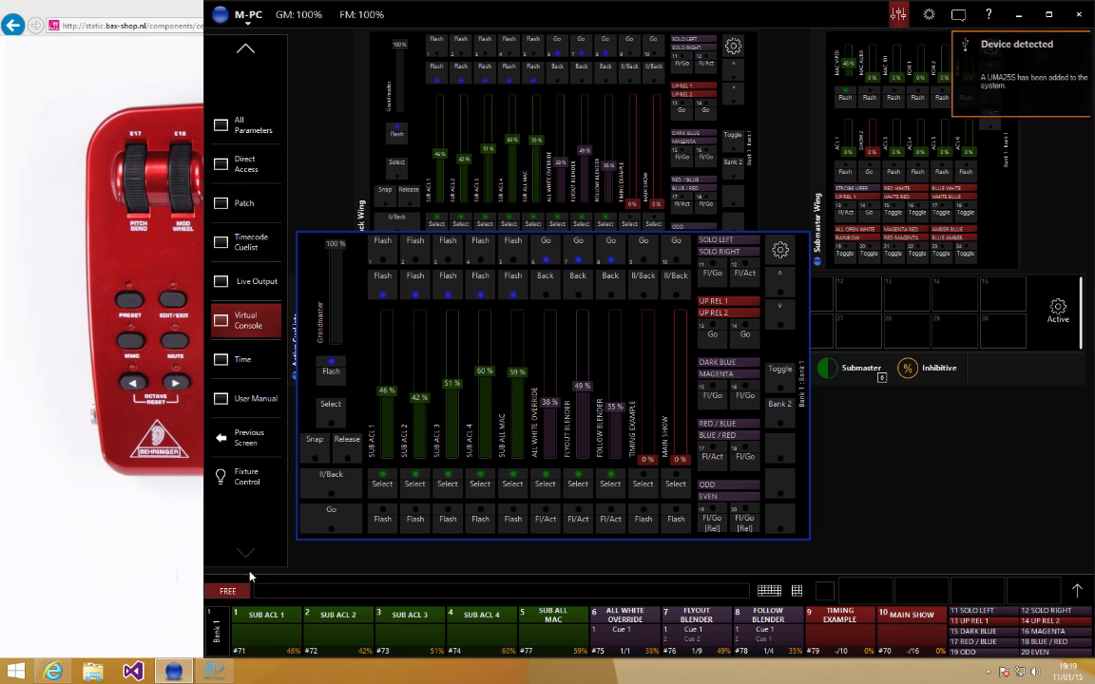
pyautogui.click(220, 631)
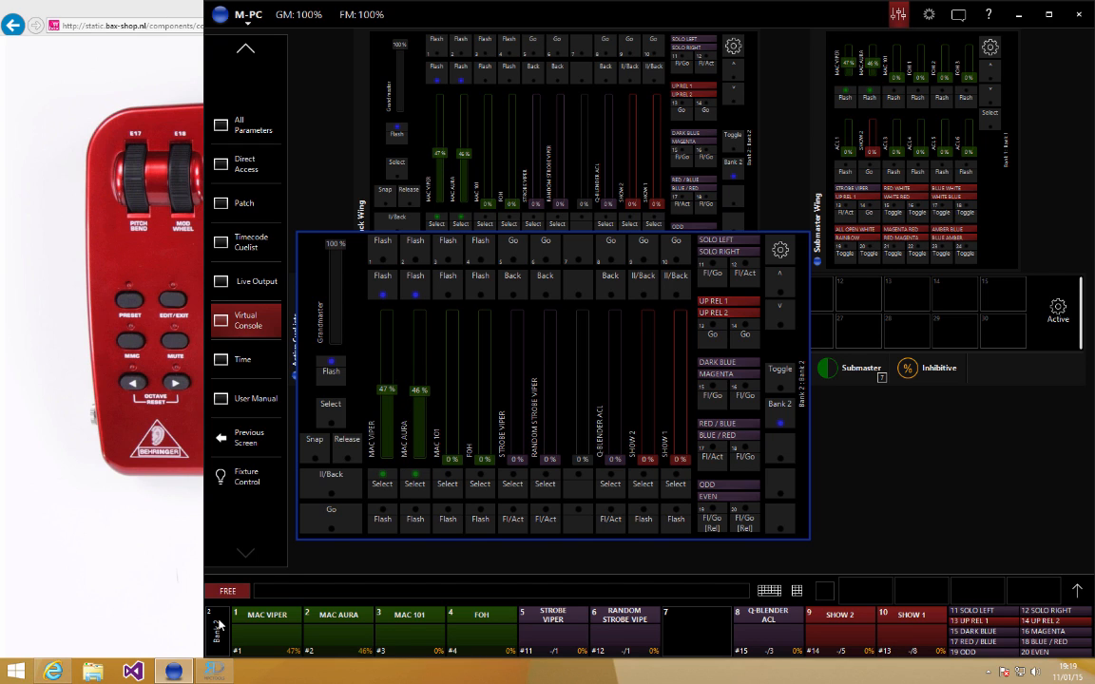
# Consult the UMA25S keyboard picture in the browser and return to M-PC.
pyautogui.click(162, 12)
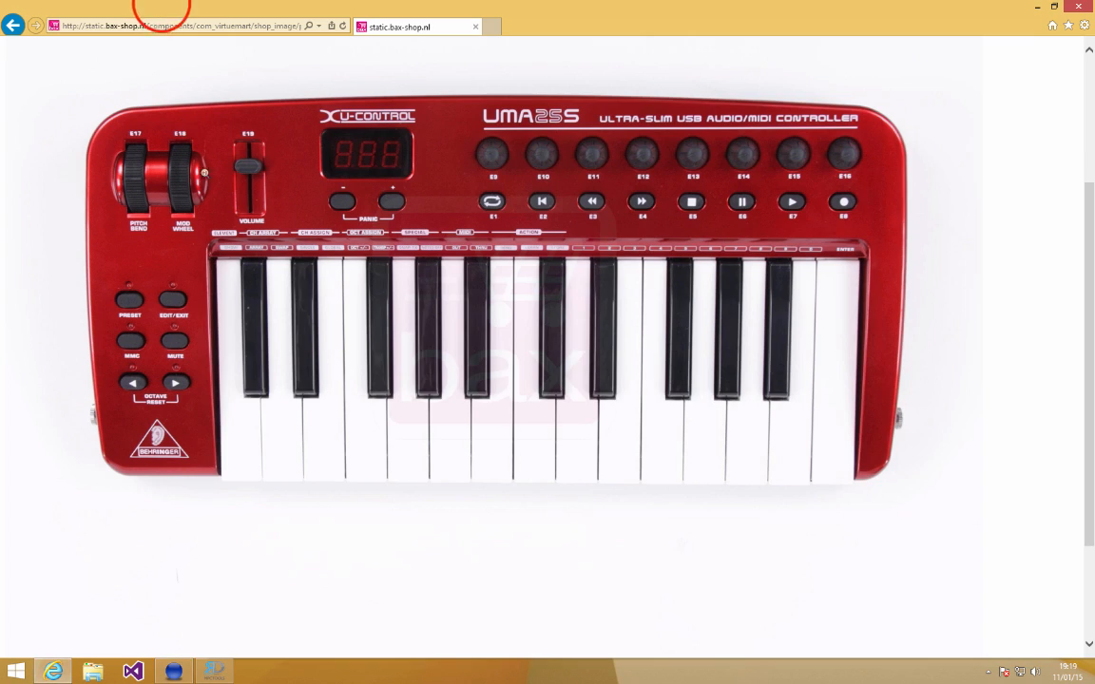
pyautogui.click(214, 672)
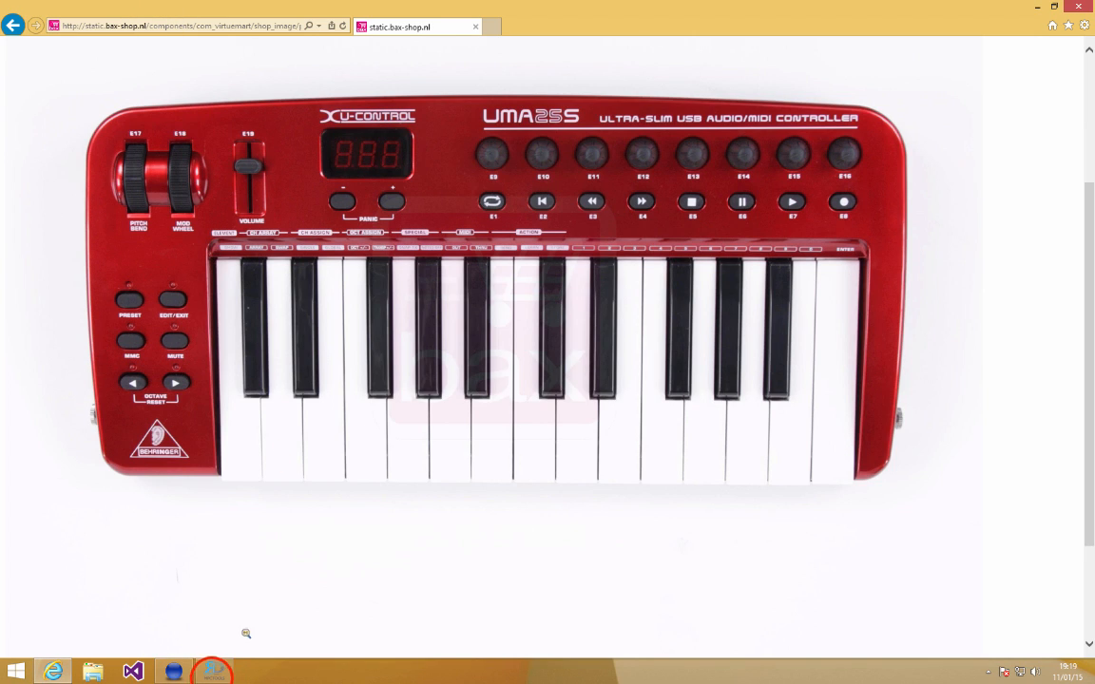
pyautogui.click(176, 671)
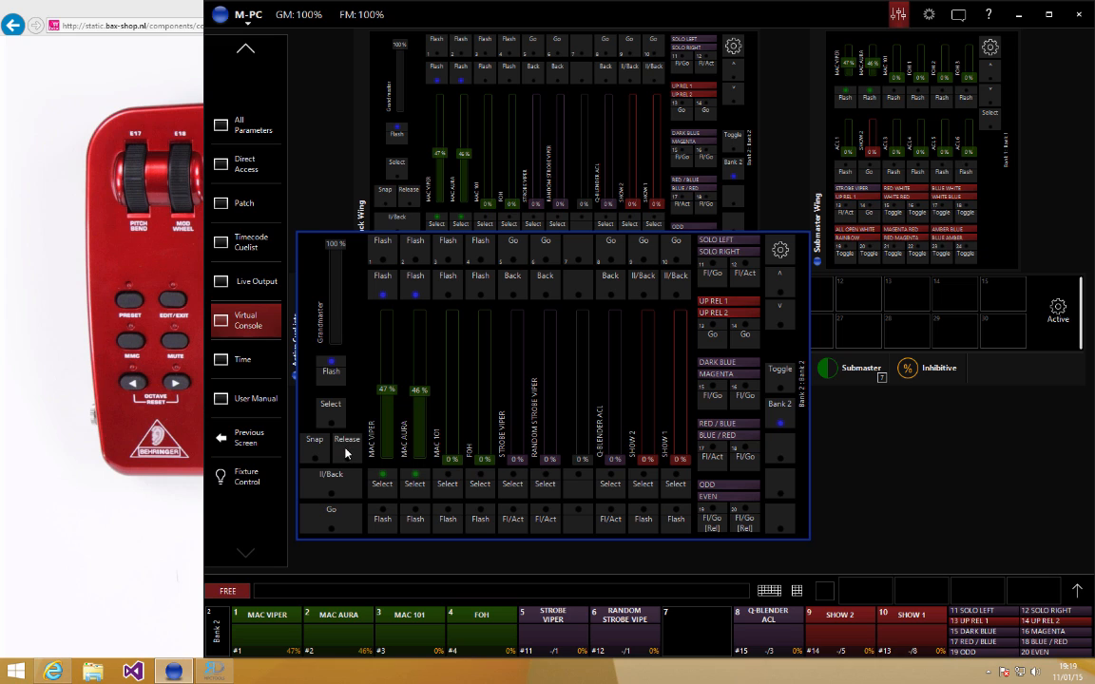
pyautogui.click(127, 12)
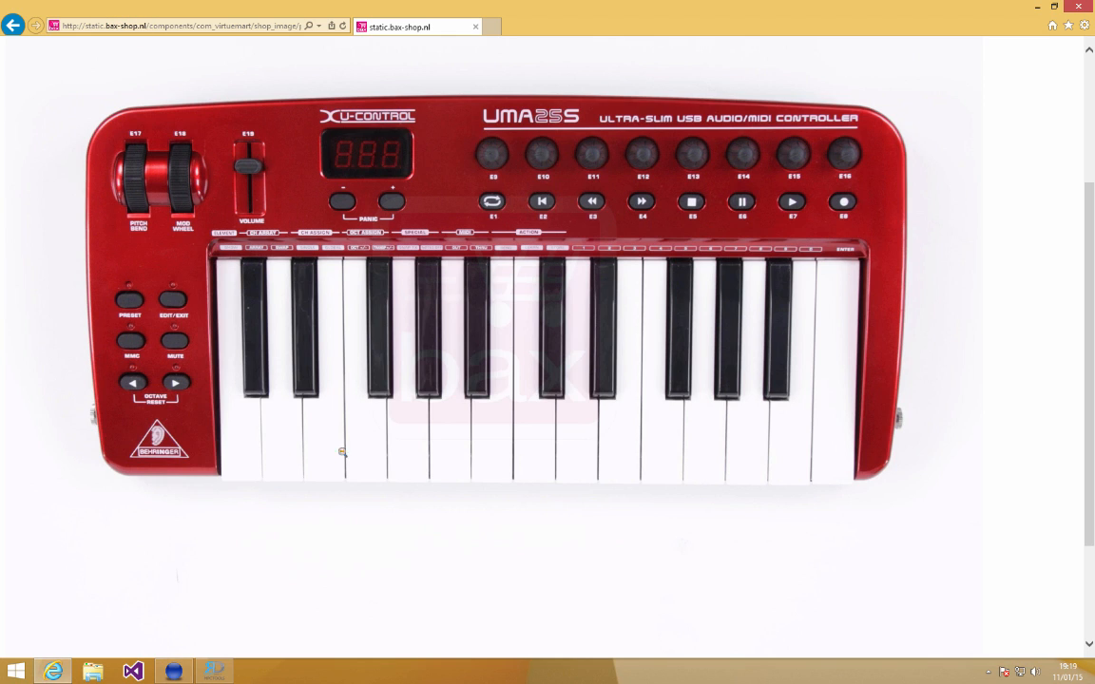
pyautogui.click(177, 671)
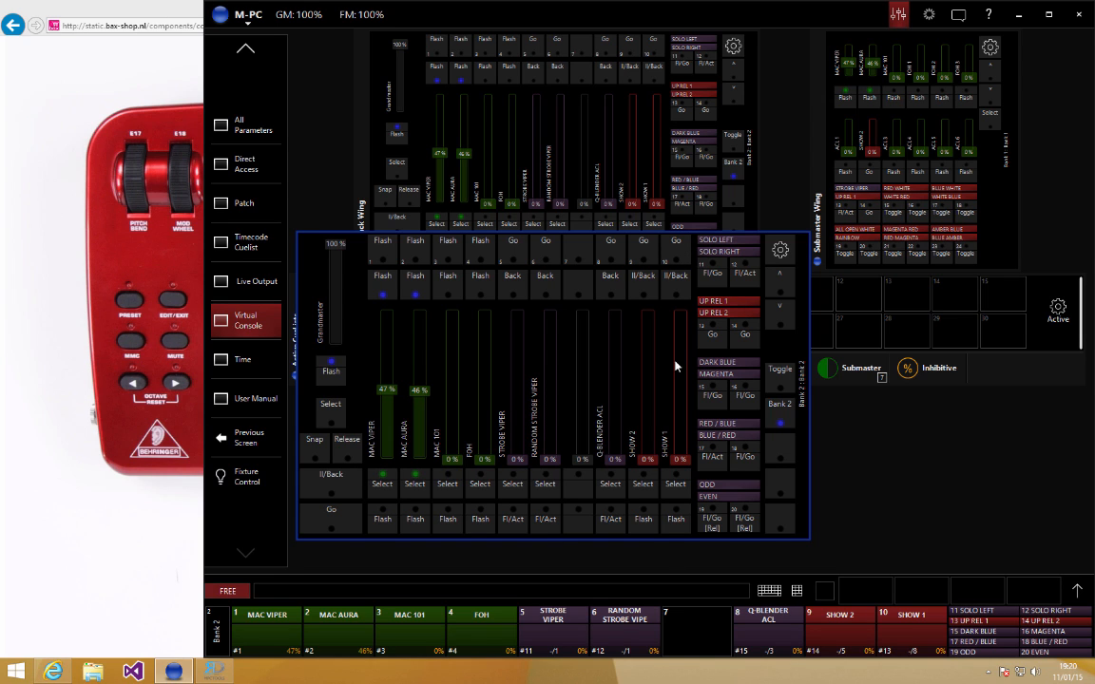
# Raise the SHOW 1 fader to 100%, advance its cuelist to Cue 2, and release it.
pyautogui.moveTo(675, 457); pyautogui.dragTo(672, 290)
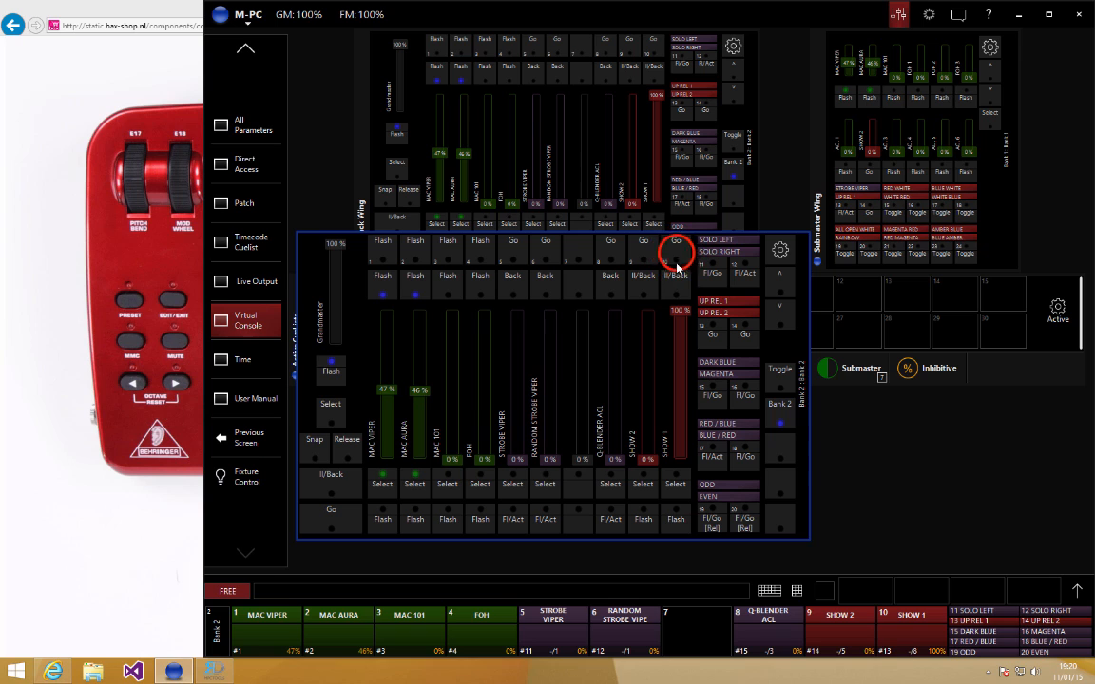
pyautogui.click(677, 257)
pyautogui.click(674, 261)
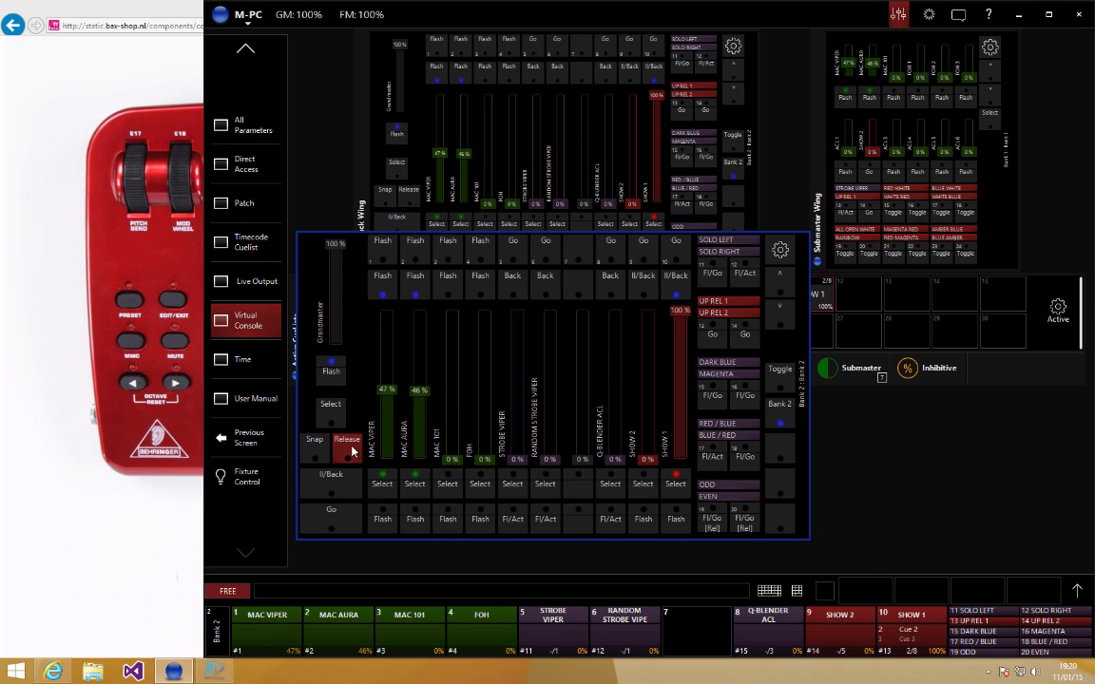
pyautogui.click(675, 249)
pyautogui.click(347, 445)
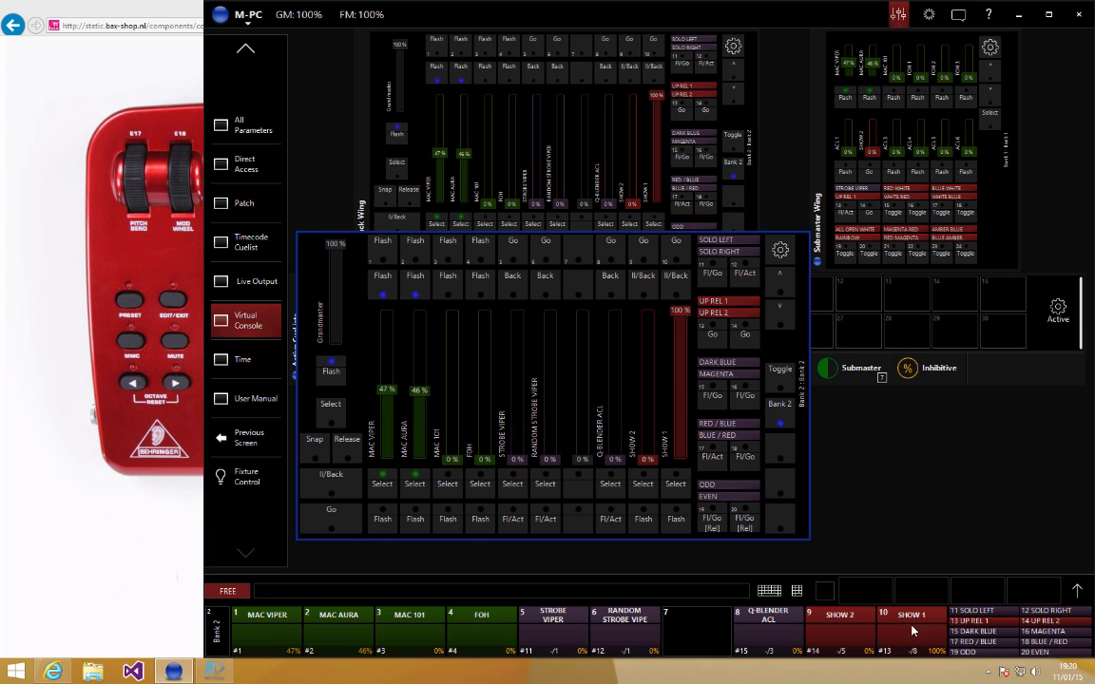
# Start SHOW 1 again at Cue 1, and narrow the M-PC window to uncover more of the keyboard picture.
pyautogui.moveTo(676, 306); pyautogui.dragTo(676, 269)
pyautogui.click(675, 249)
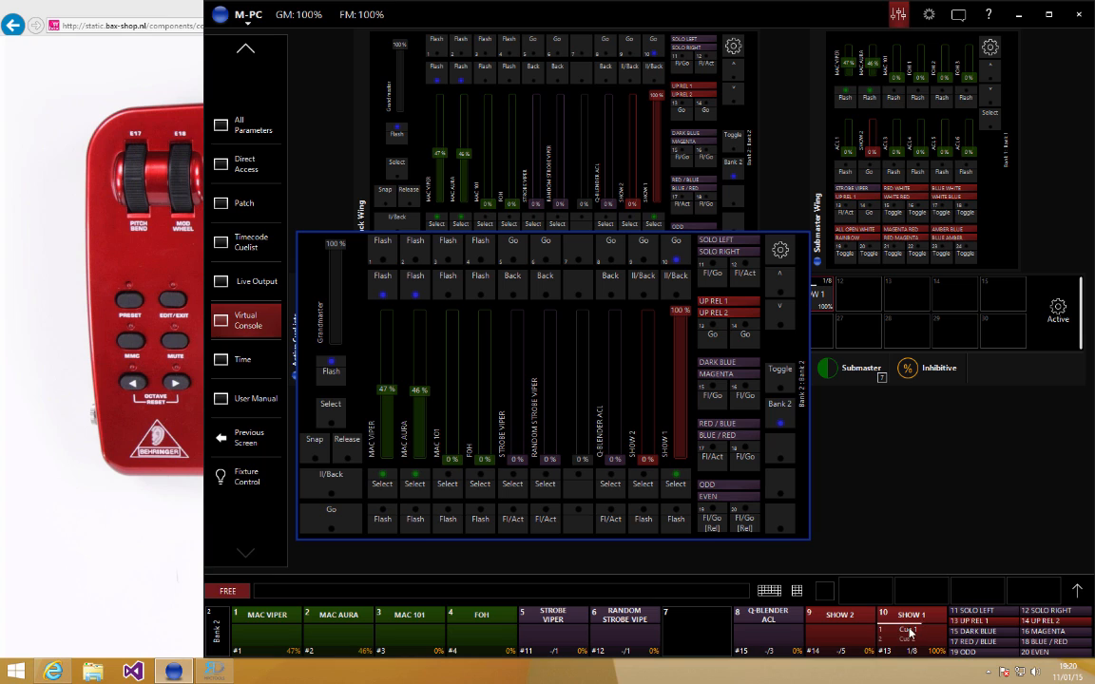
pyautogui.click(203, 69)
pyautogui.moveTo(203, 69); pyautogui.dragTo(454, 305)
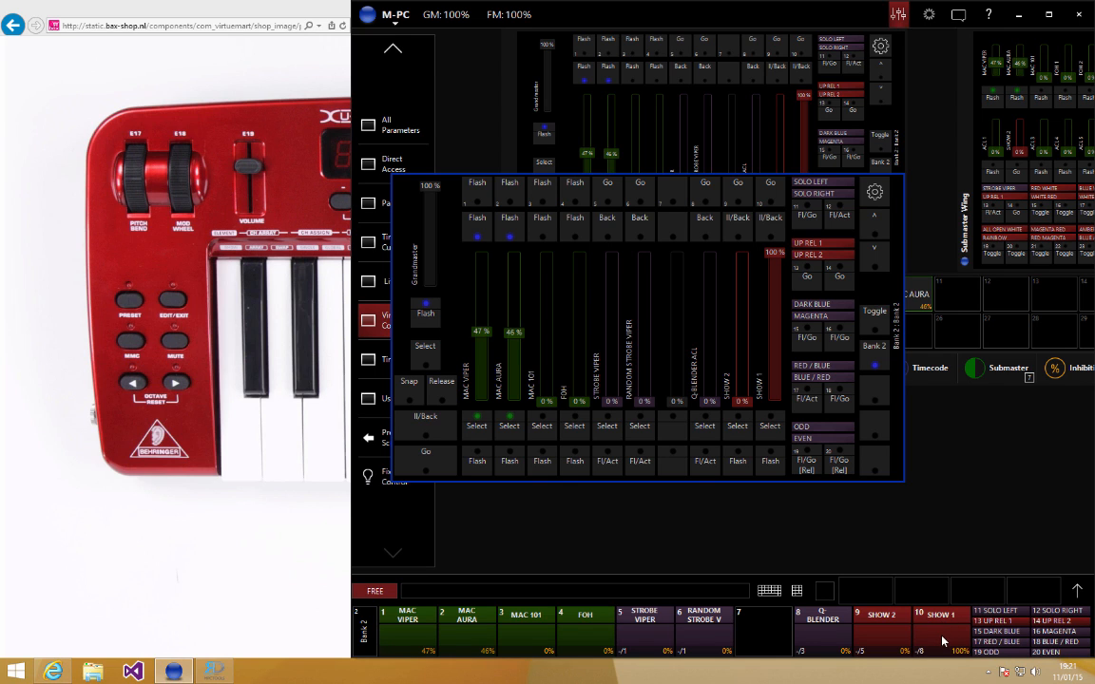
# Check the MIDI connection in MPCTools, and lower the MAC VIPER fader to 0% in M-PC.
pyautogui.click(211, 672)
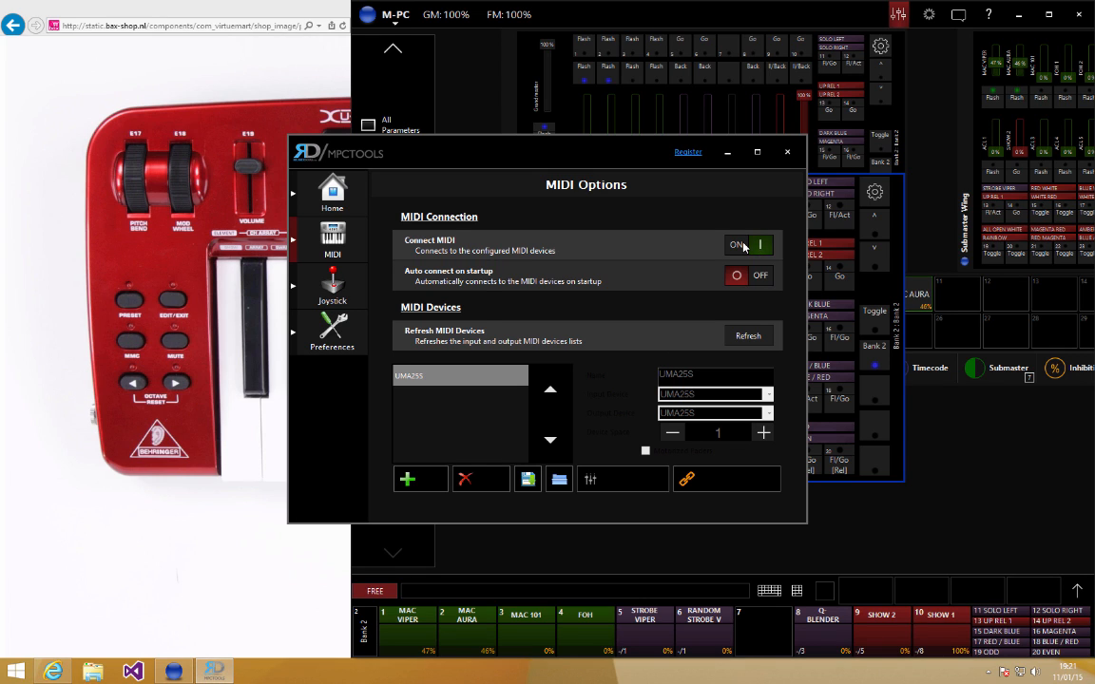
pyautogui.click(882, 278)
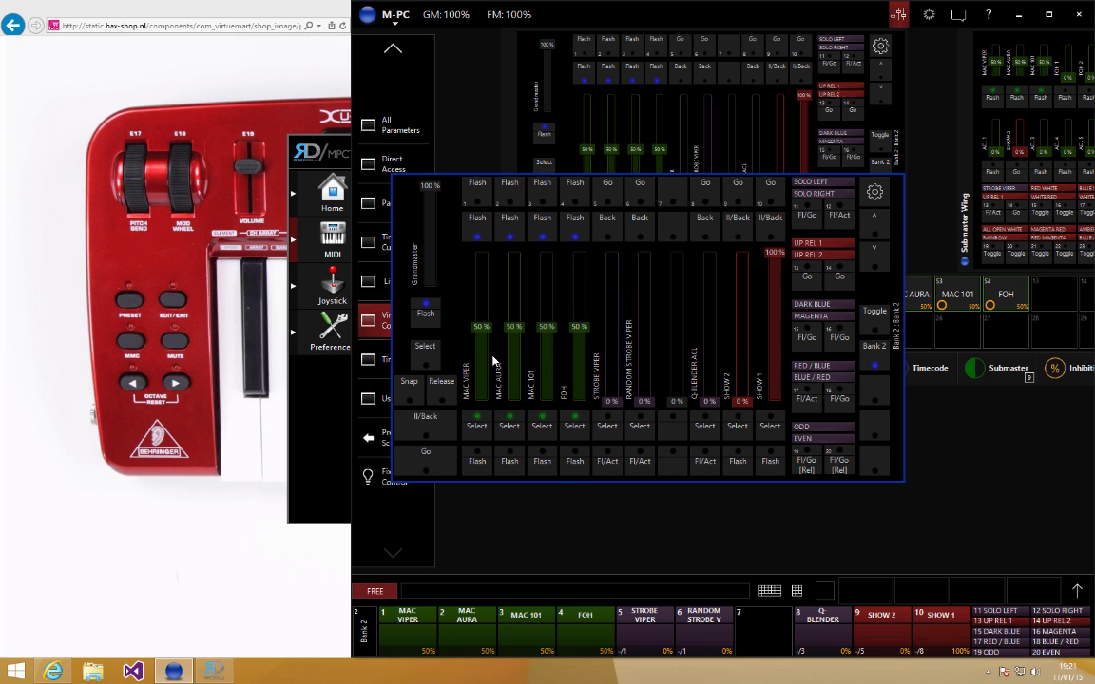
pyautogui.moveTo(482, 333); pyautogui.dragTo(482, 416)
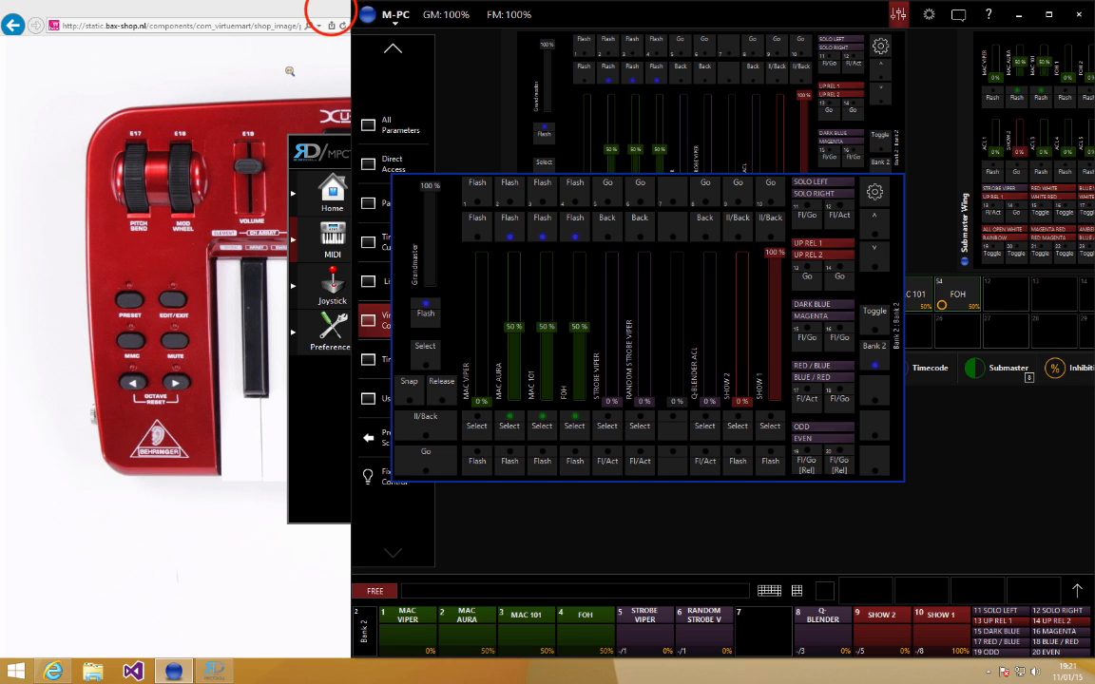
# Consult the keyboard picture in the browser, and move the MAC AURA fader in M-PC to 24% and up to 80%.
pyautogui.click(331, 12)
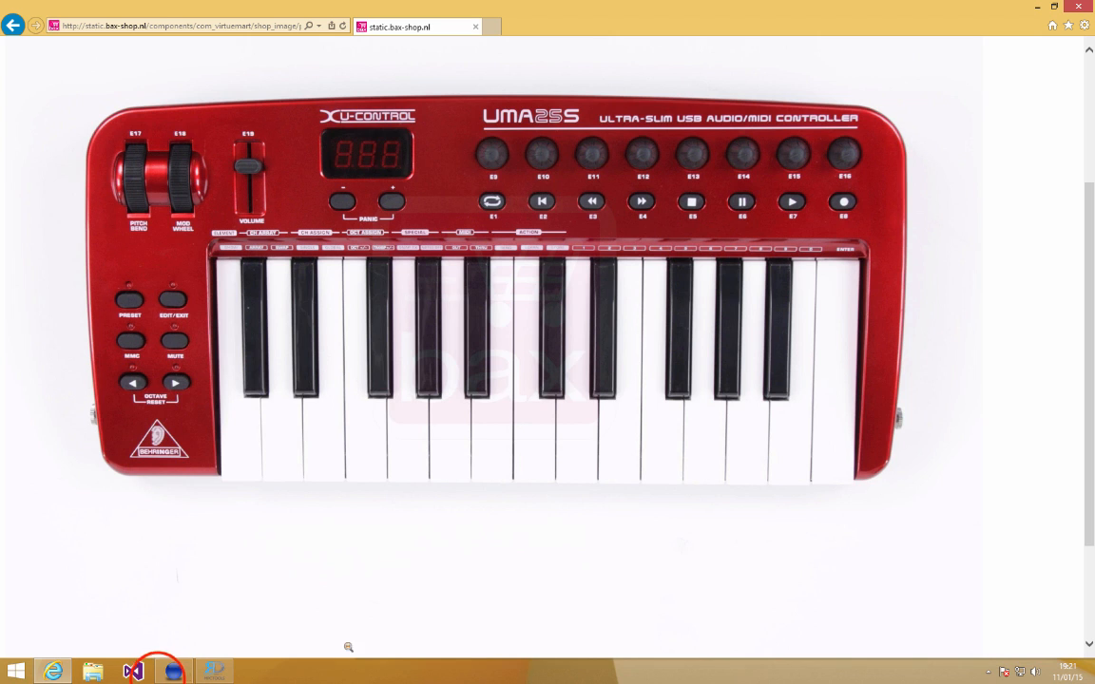
pyautogui.click(173, 672)
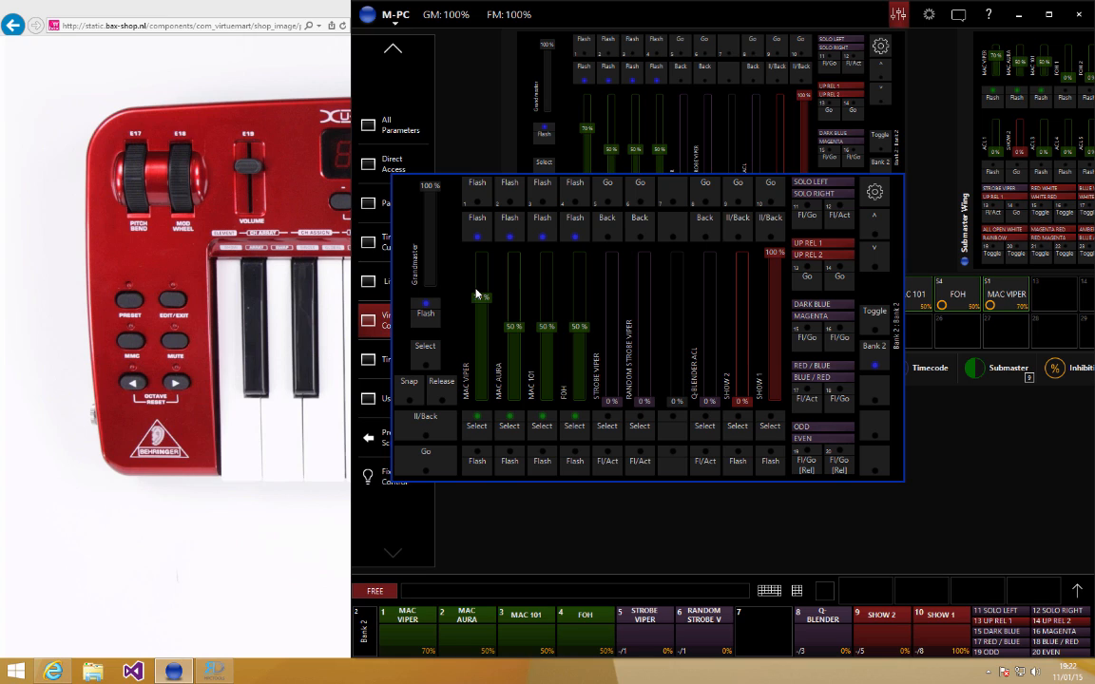
pyautogui.click(518, 326)
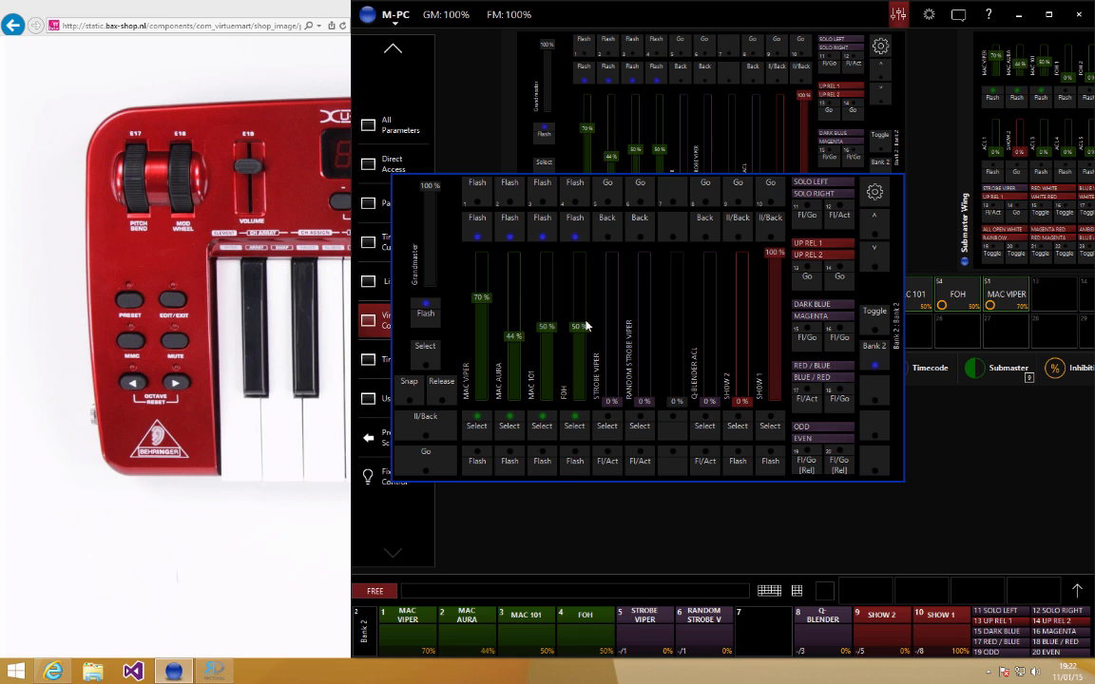
pyautogui.click(513, 366)
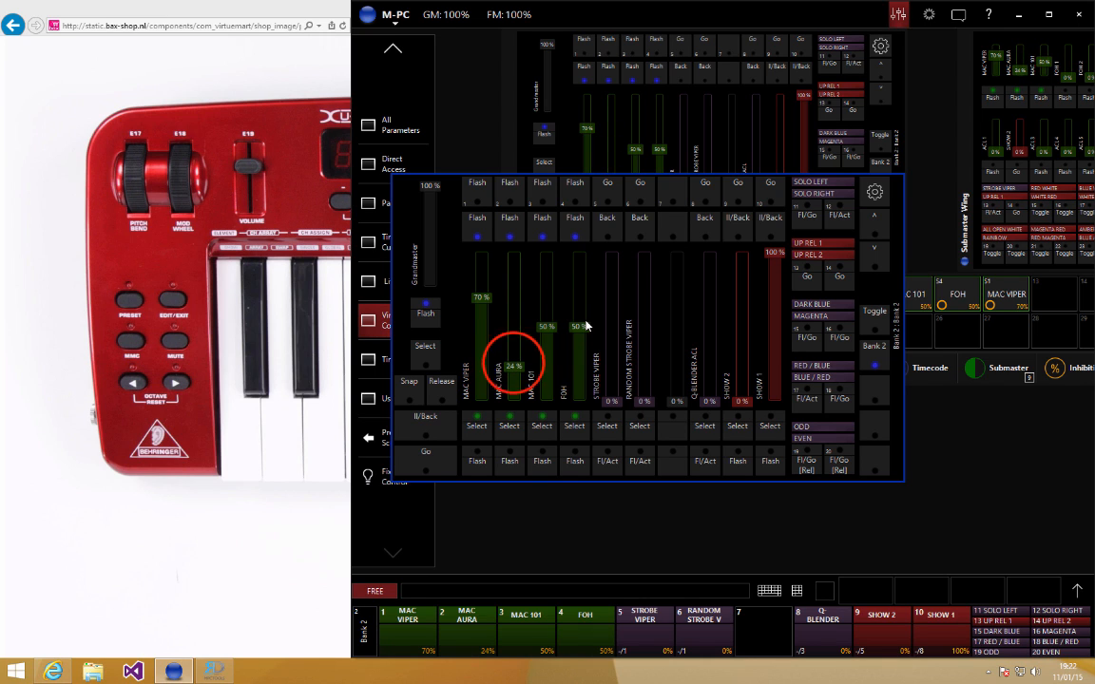
pyautogui.moveTo(514, 366); pyautogui.dragTo(517, 274)
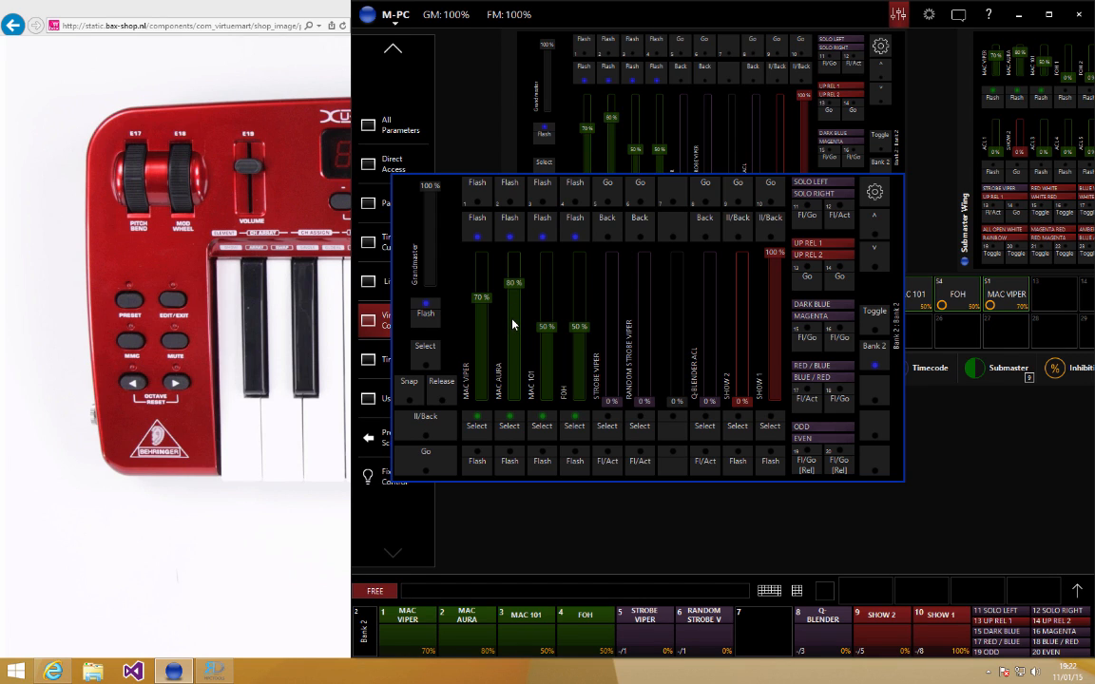
# Bring the MAC VIPER and MAC AURA faders to 50%.
pyautogui.scroll(-4, 512, 324)
pyautogui.scroll(-10, 512, 324)
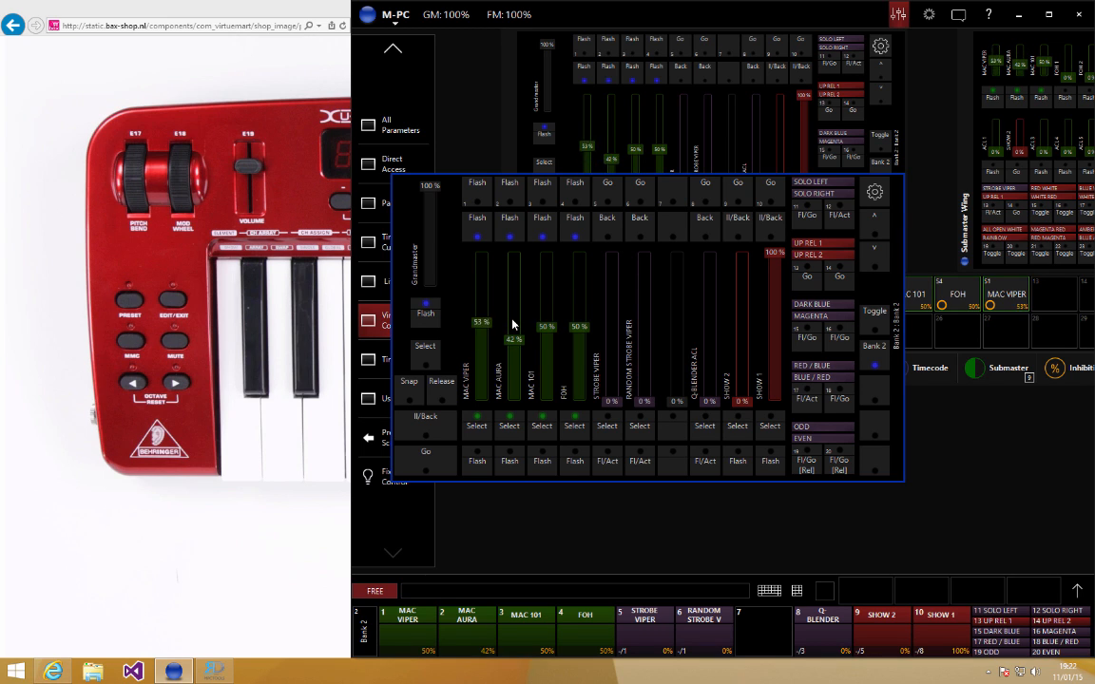
pyautogui.scroll(2, 512, 325)
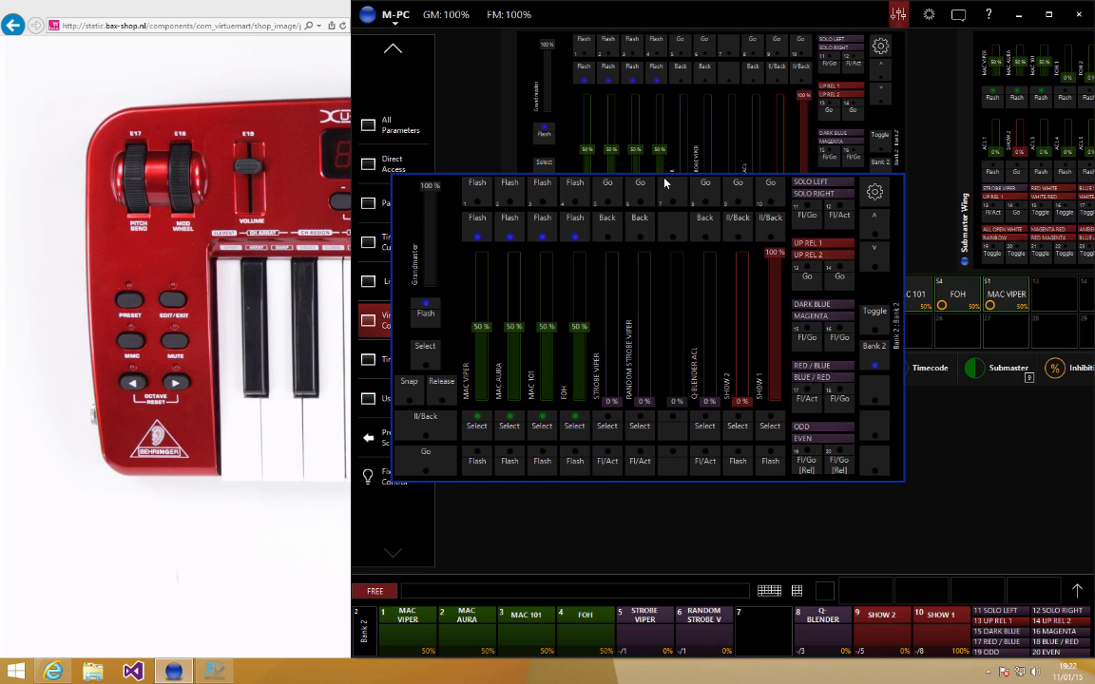
# Hide the floating playback wing in M-PC and disconnect MIDI in MPCTools.
pyautogui.click(898, 13)
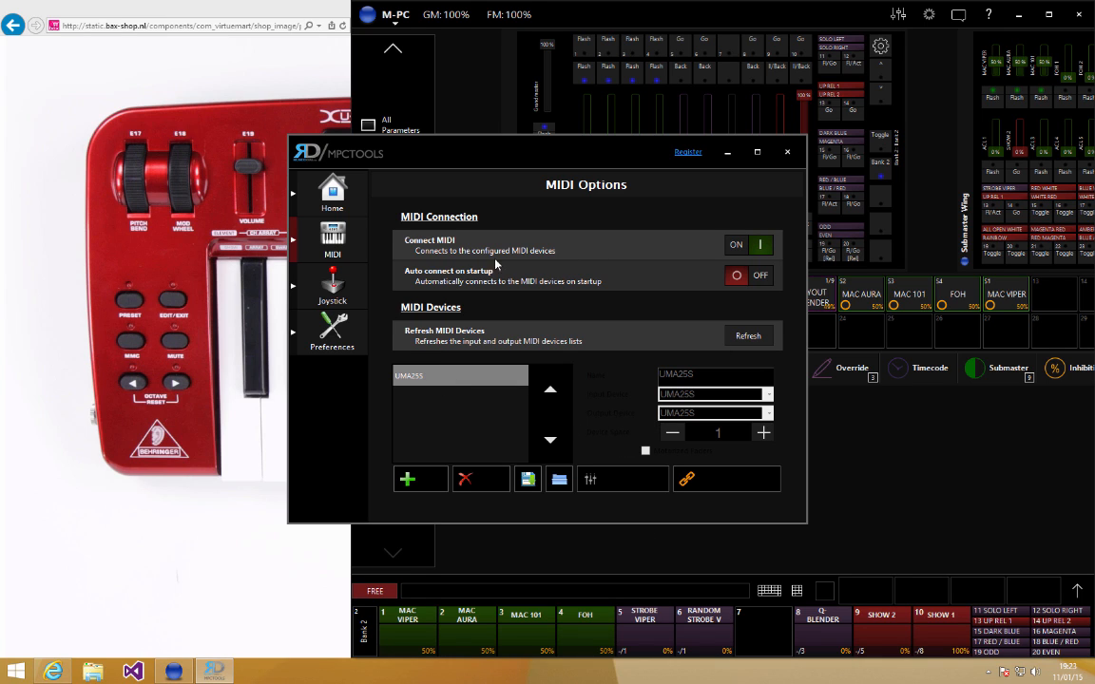
pyautogui.click(753, 250)
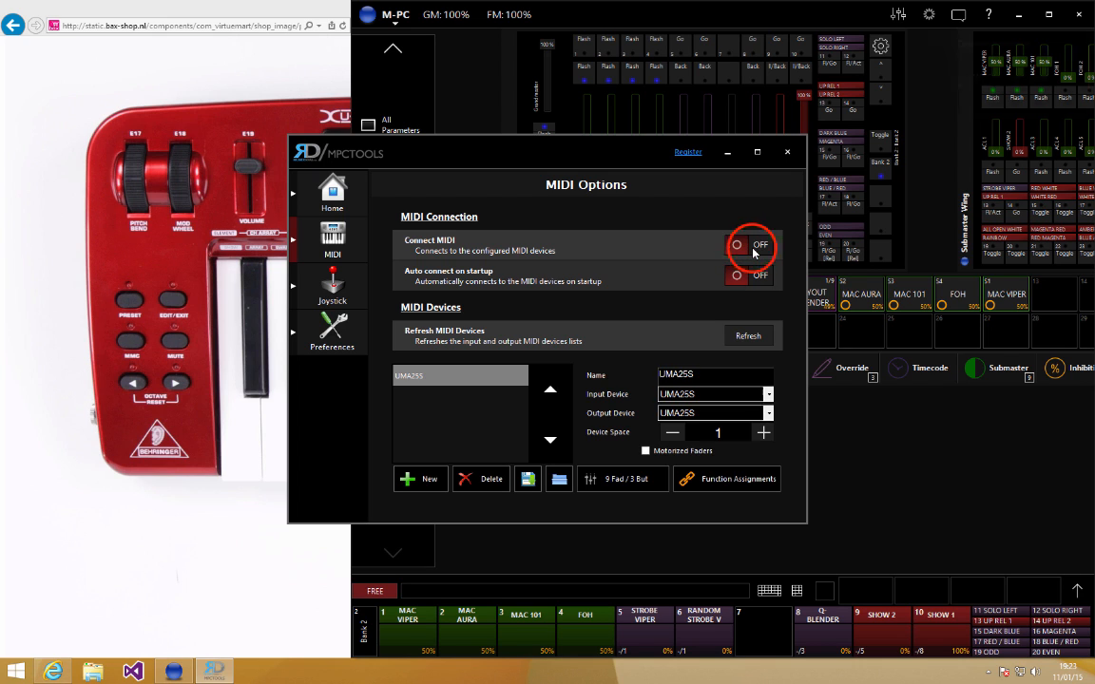